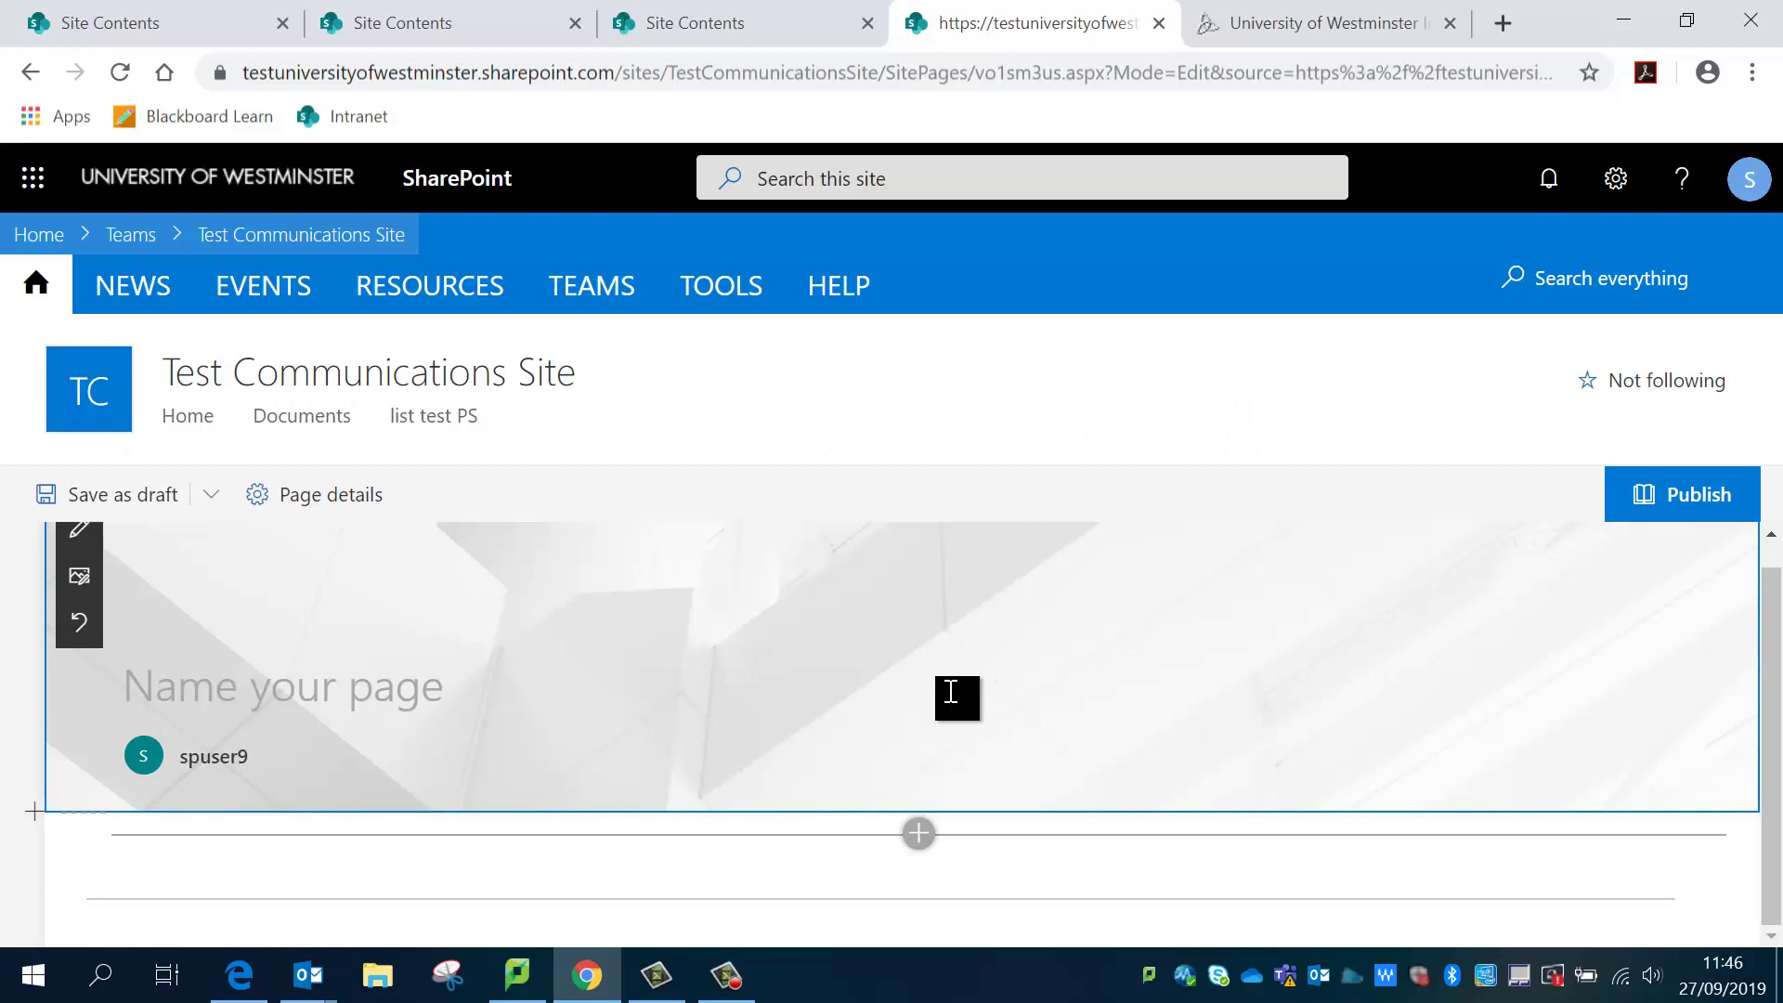
Select the 'Name your page' title field on the new page.
{"action": "left_click", "coordinate": [951, 692]}
Title the page 'Things I love about London!' and insert a Hero web part below it.
{"action": "type", "text": "Things I love about London!"}
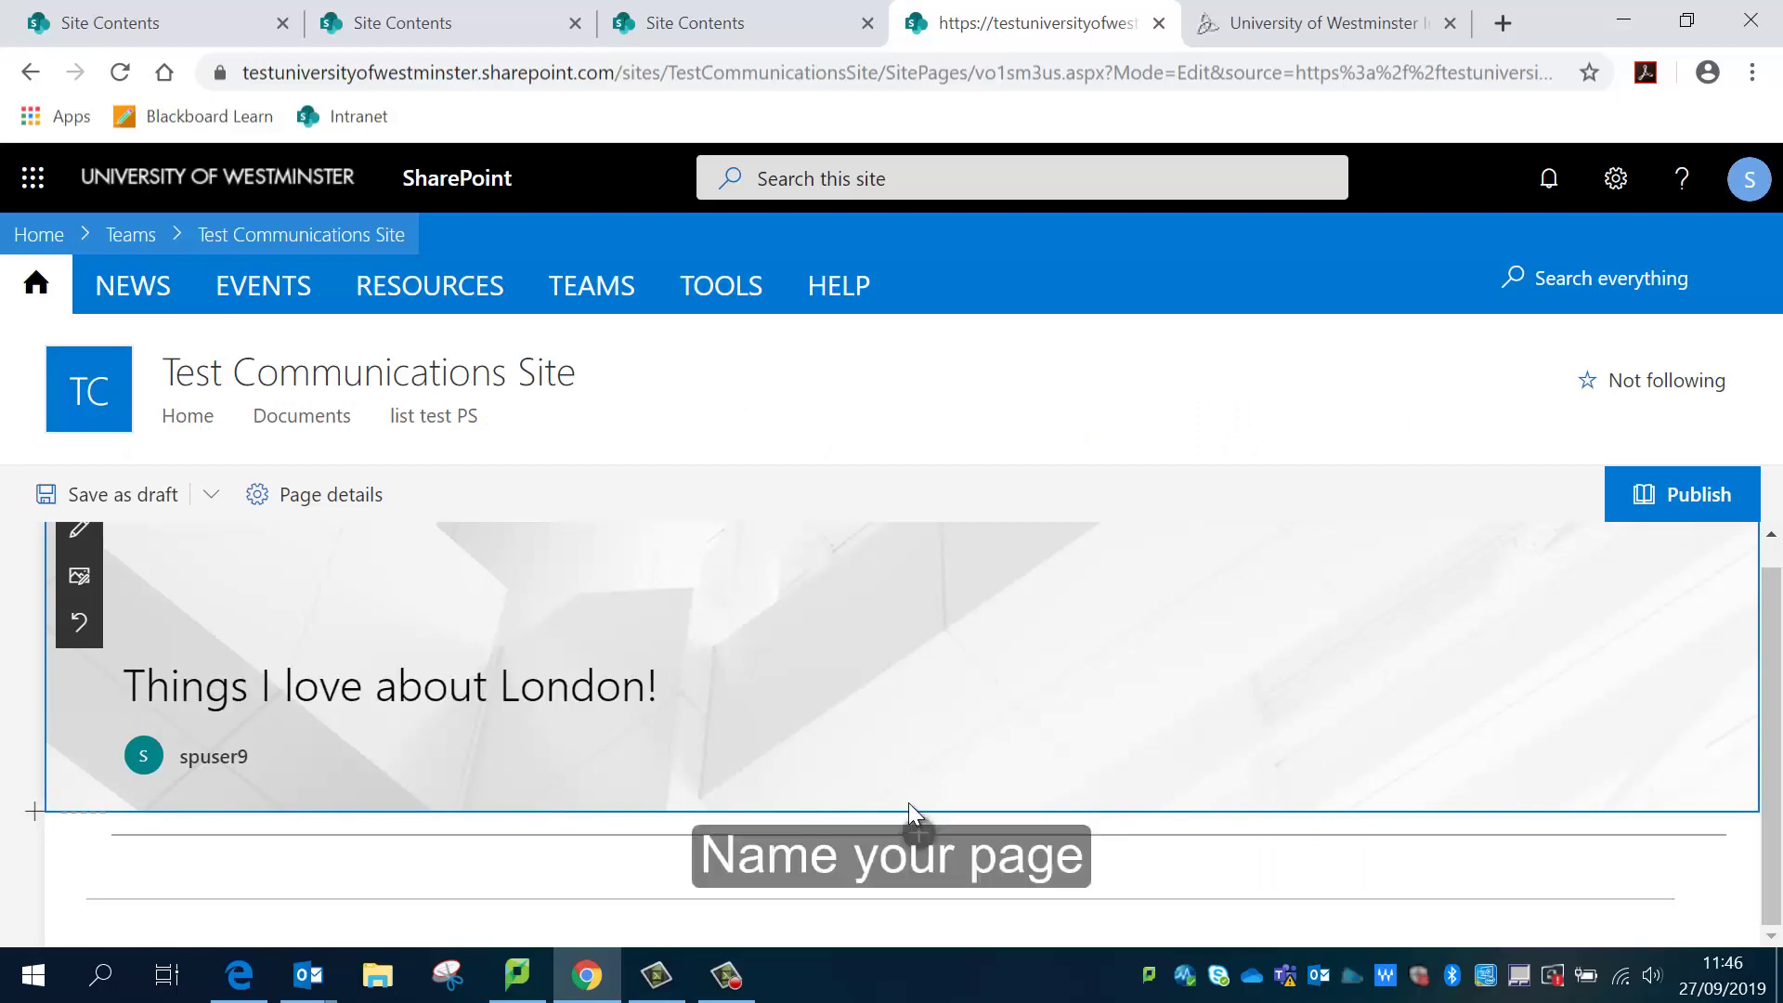
{"action": "mouse_move", "coordinate": [919, 833]}
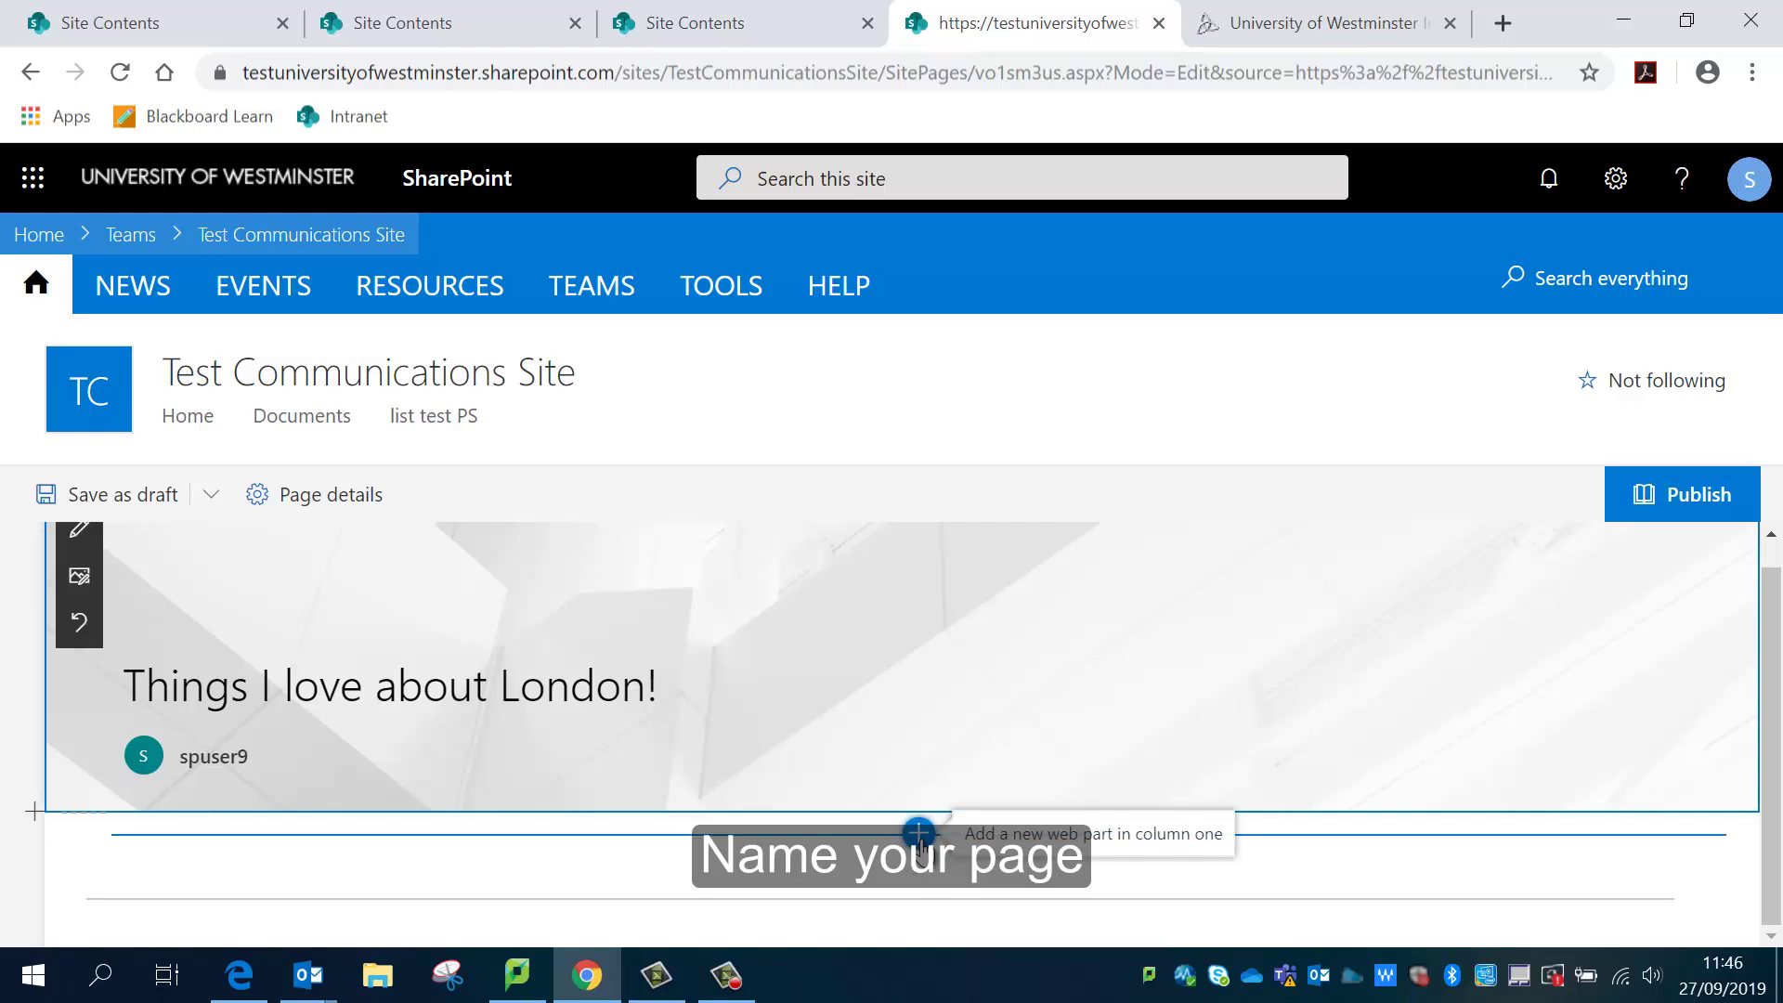
{"action": "left_click", "coordinate": [919, 833]}
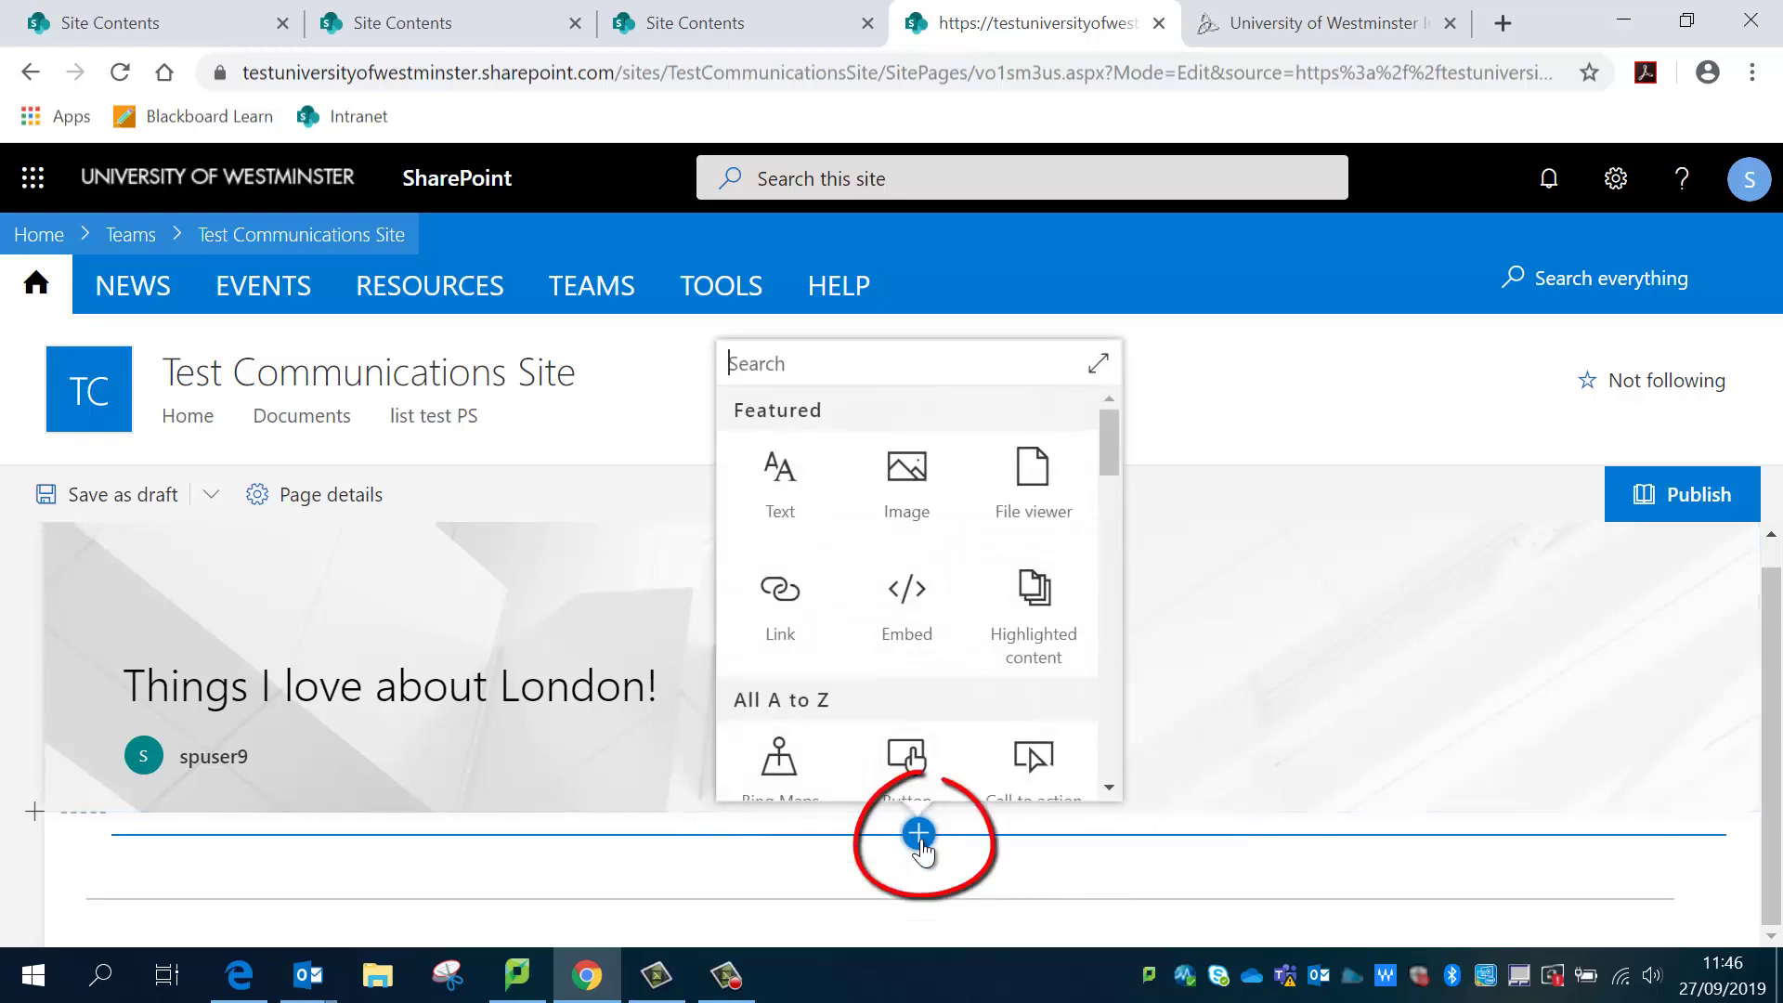
{"action": "left_click", "coordinate": [1102, 364]}
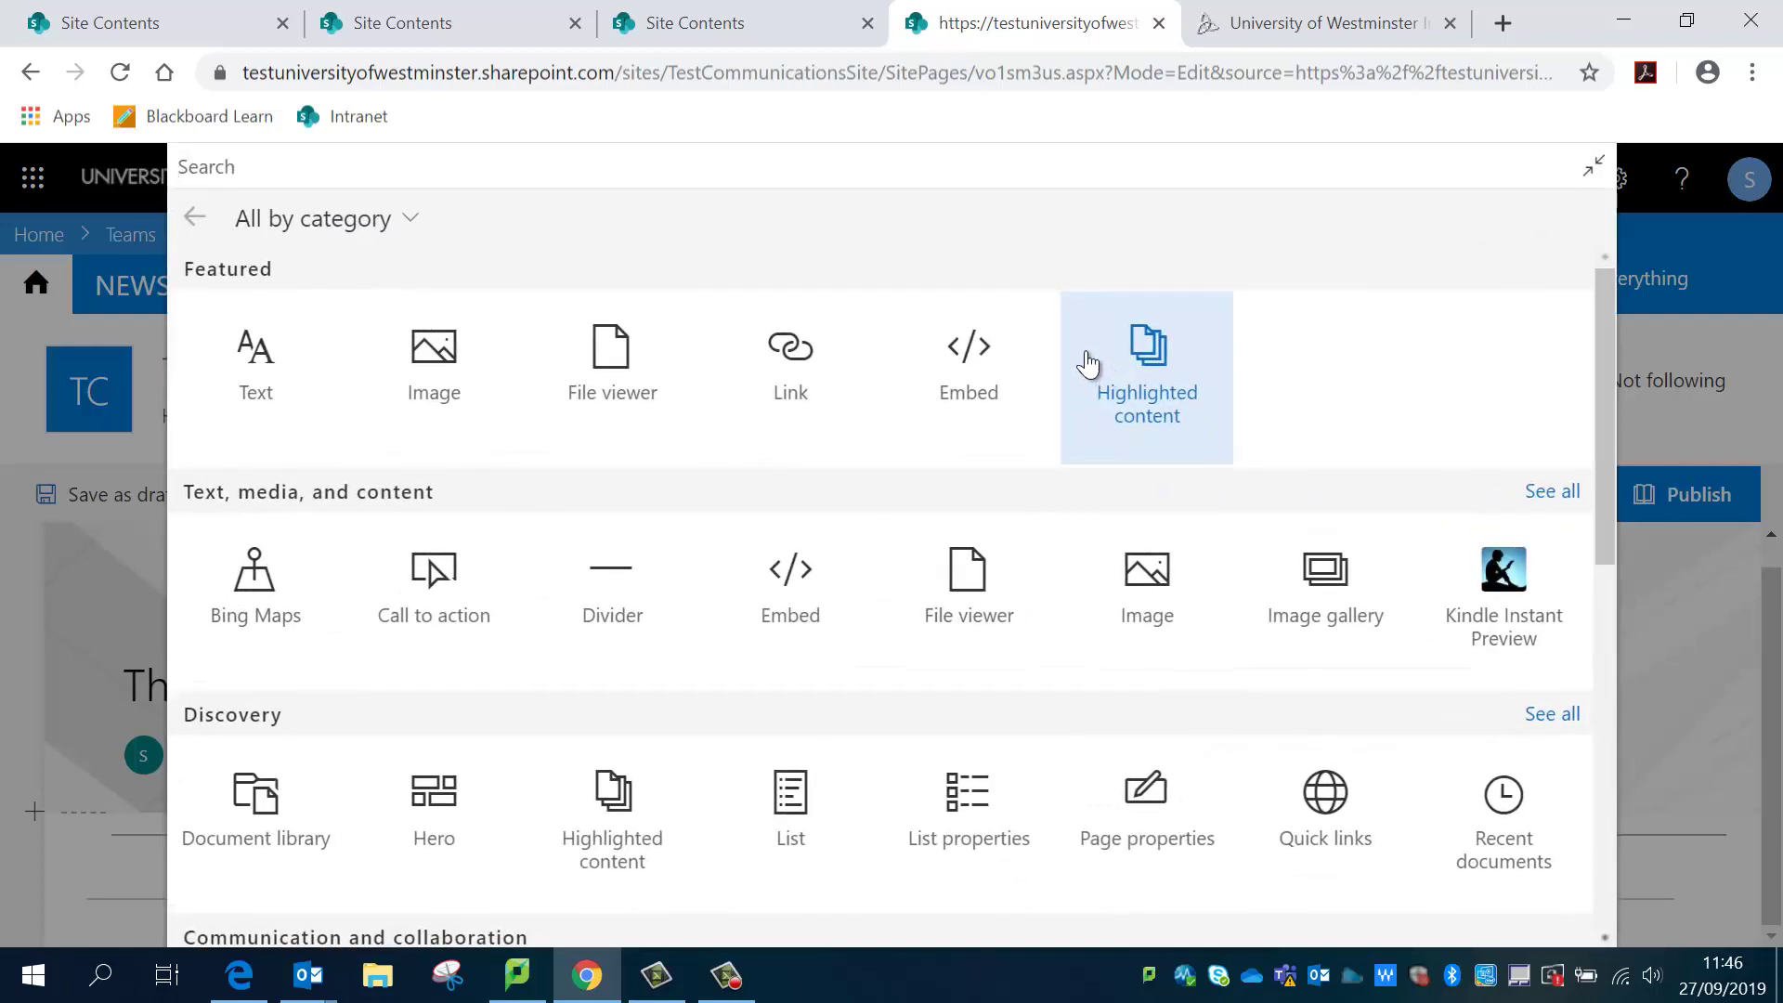
{"action": "left_click", "coordinate": [469, 828]}
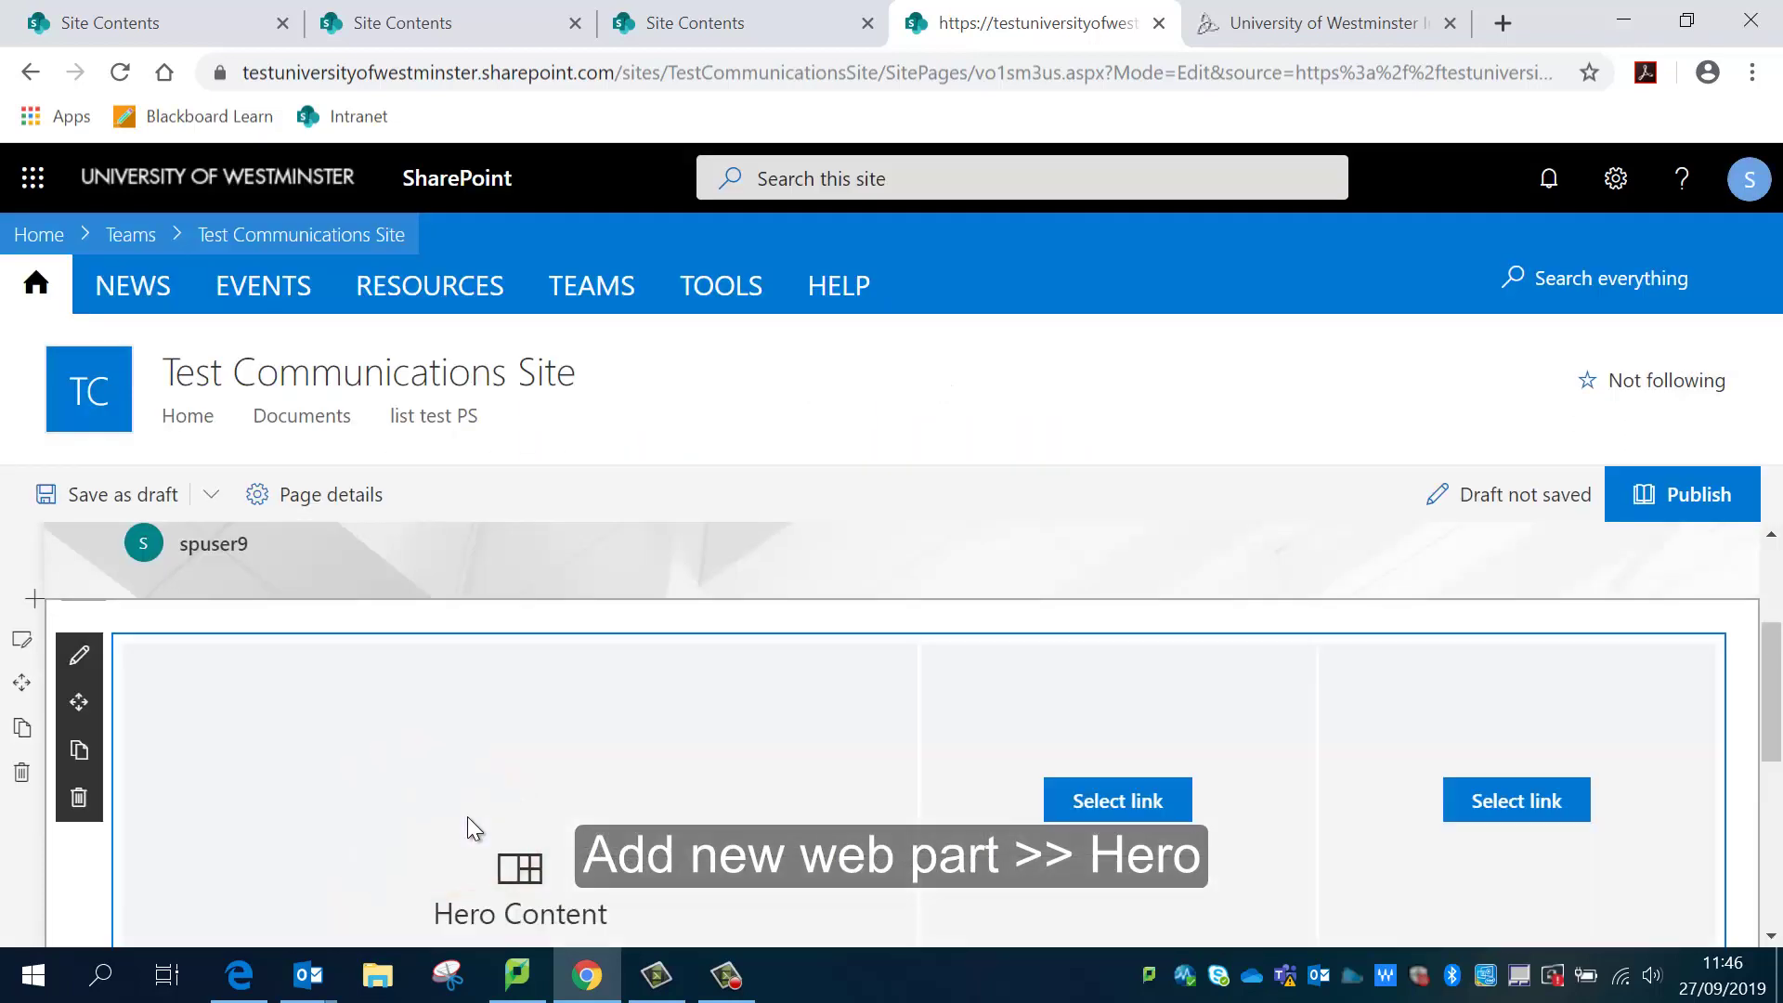
{"action": "scroll", "coordinate": [598, 744], "scroll_direction": "down", "scroll_amount": 3}
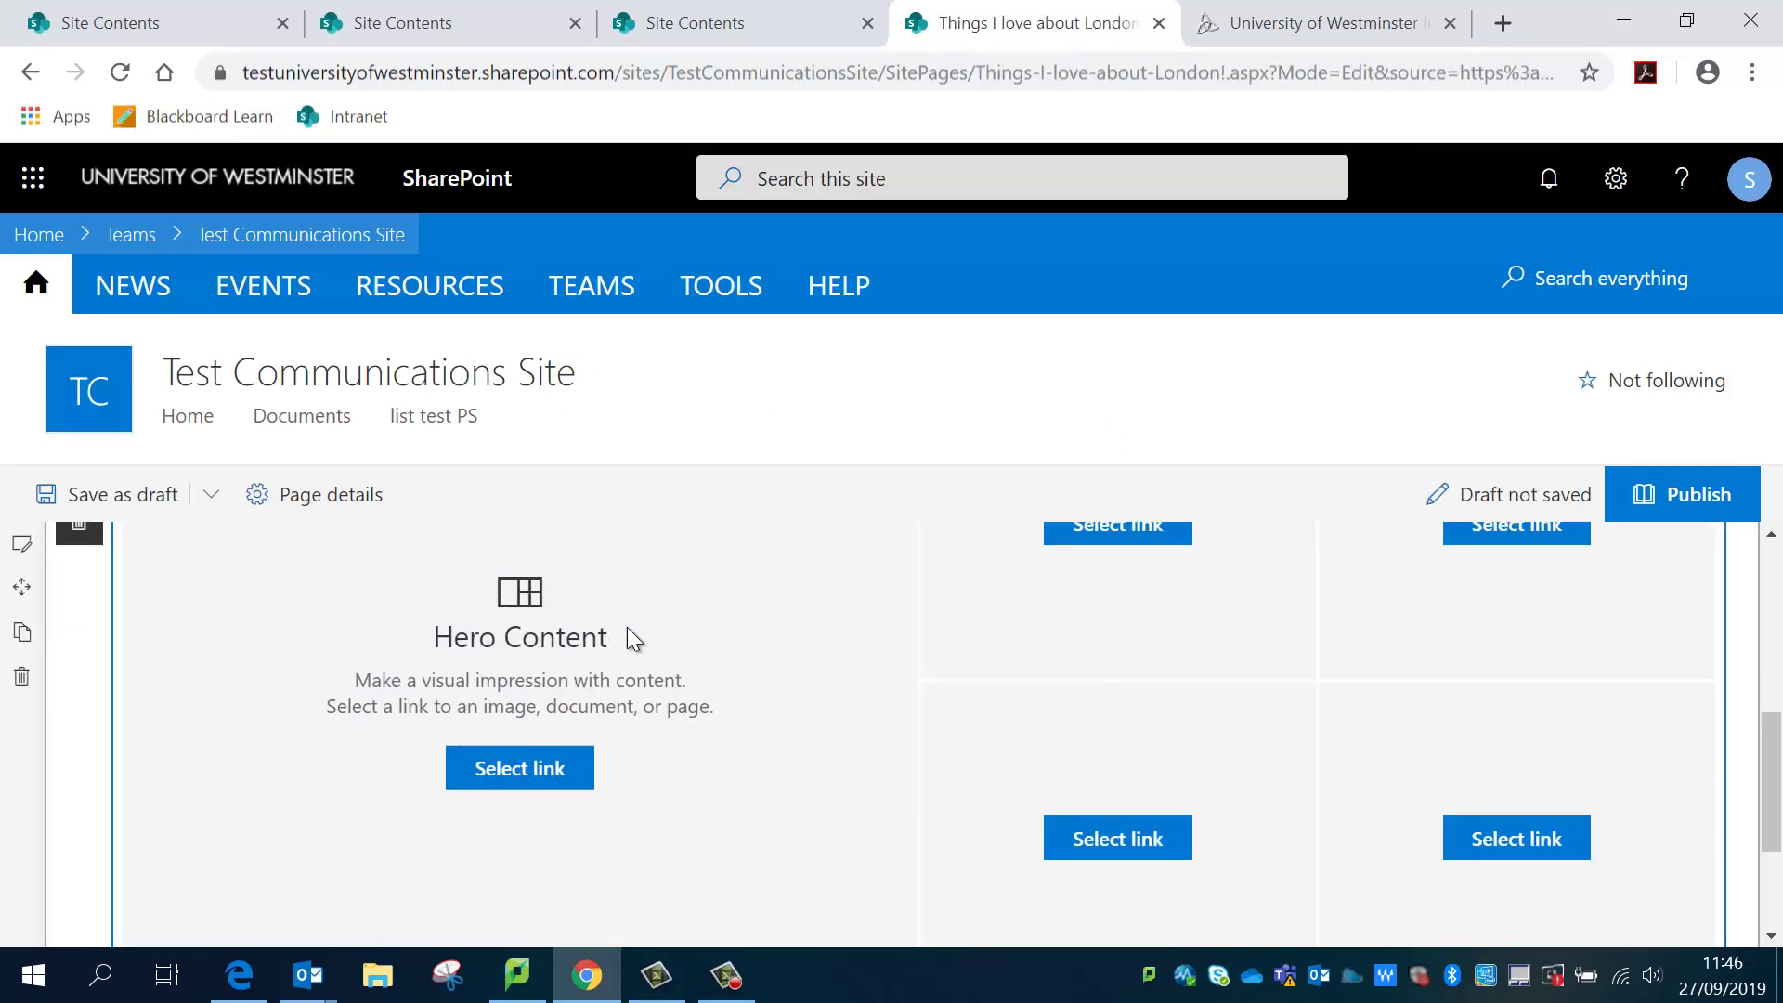
{"action": "scroll", "coordinate": [627, 627], "scroll_direction": "up", "scroll_amount": 2}
{"action": "scroll", "coordinate": [80, 562], "scroll_direction": "up", "scroll_amount": 2}
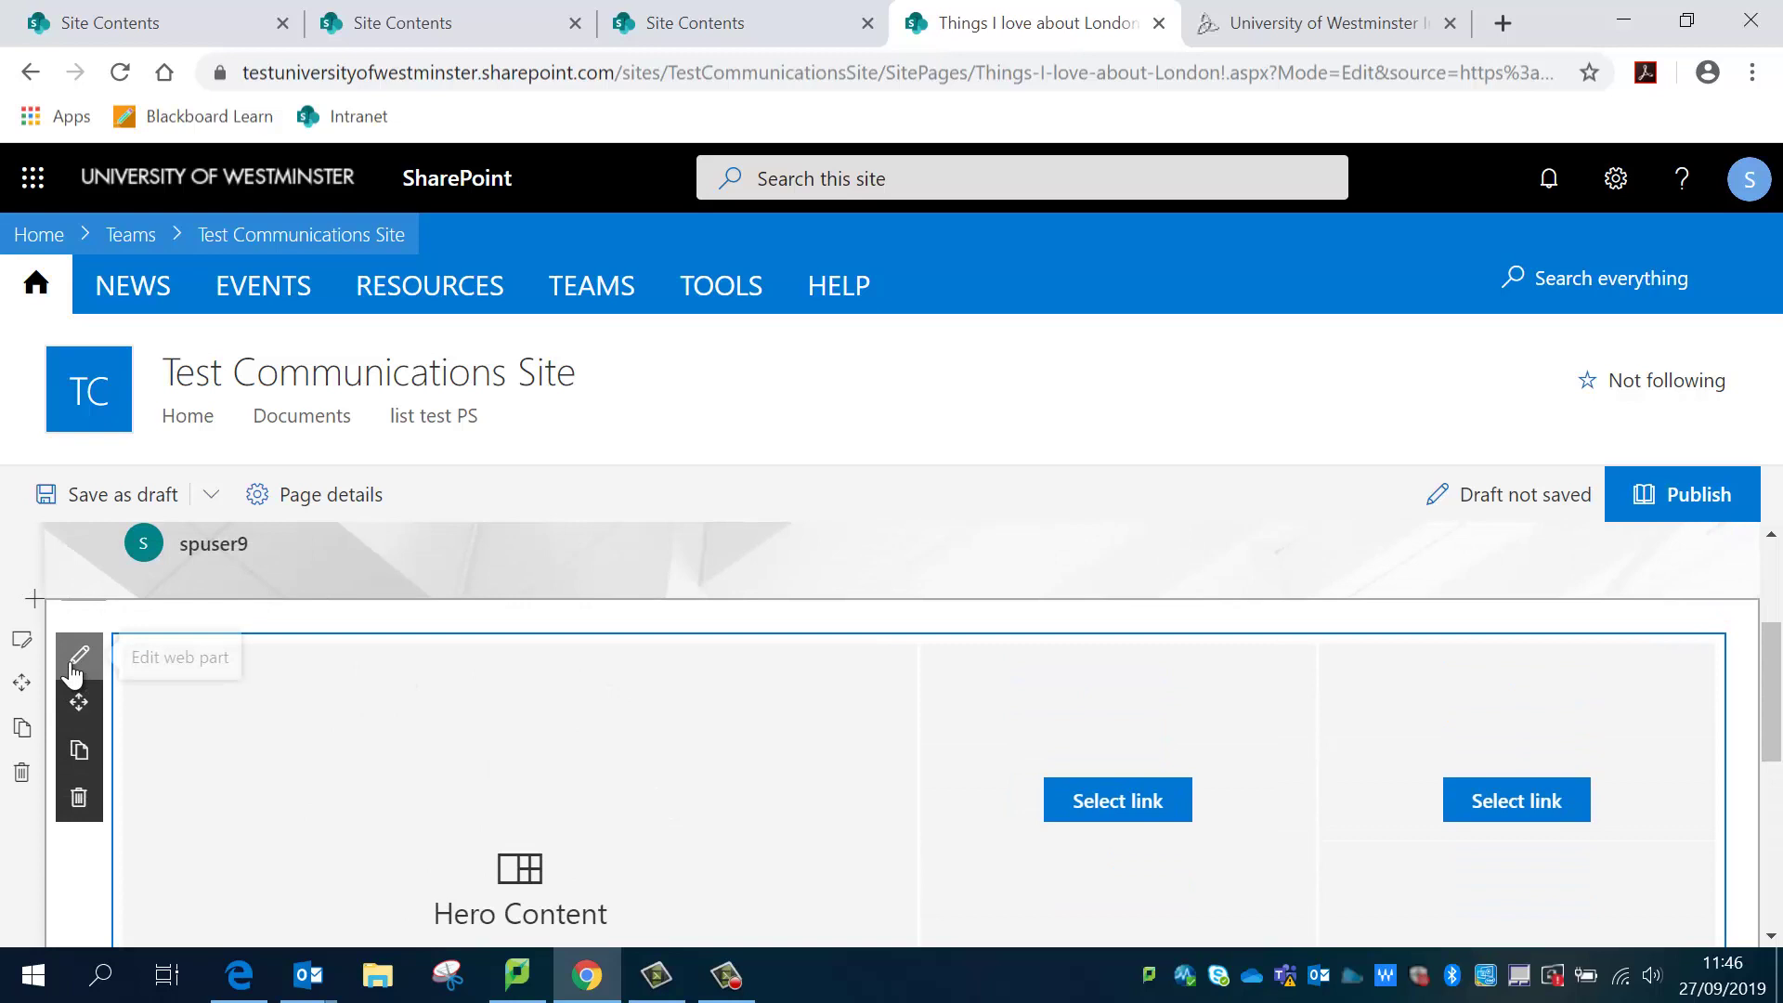
Set the Hero web part to the Tiles layout with Four tiles.
{"action": "left_click", "coordinate": [78, 659]}
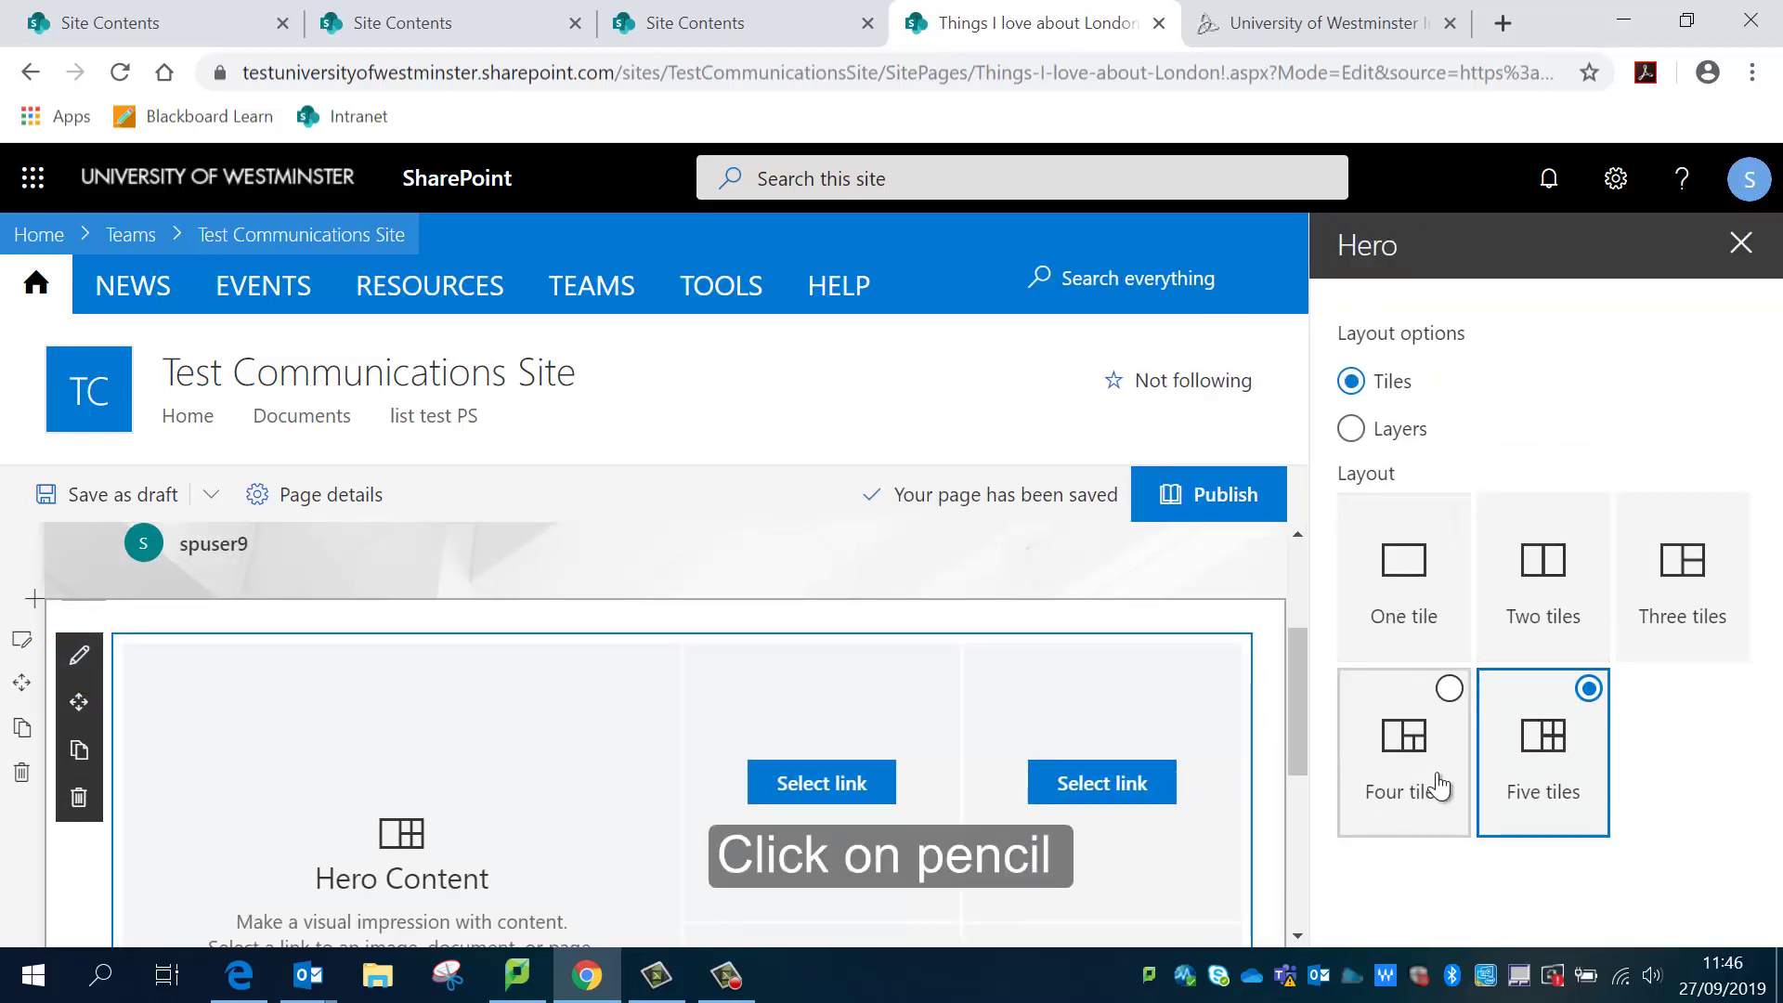
{"action": "left_click", "coordinate": [1351, 429]}
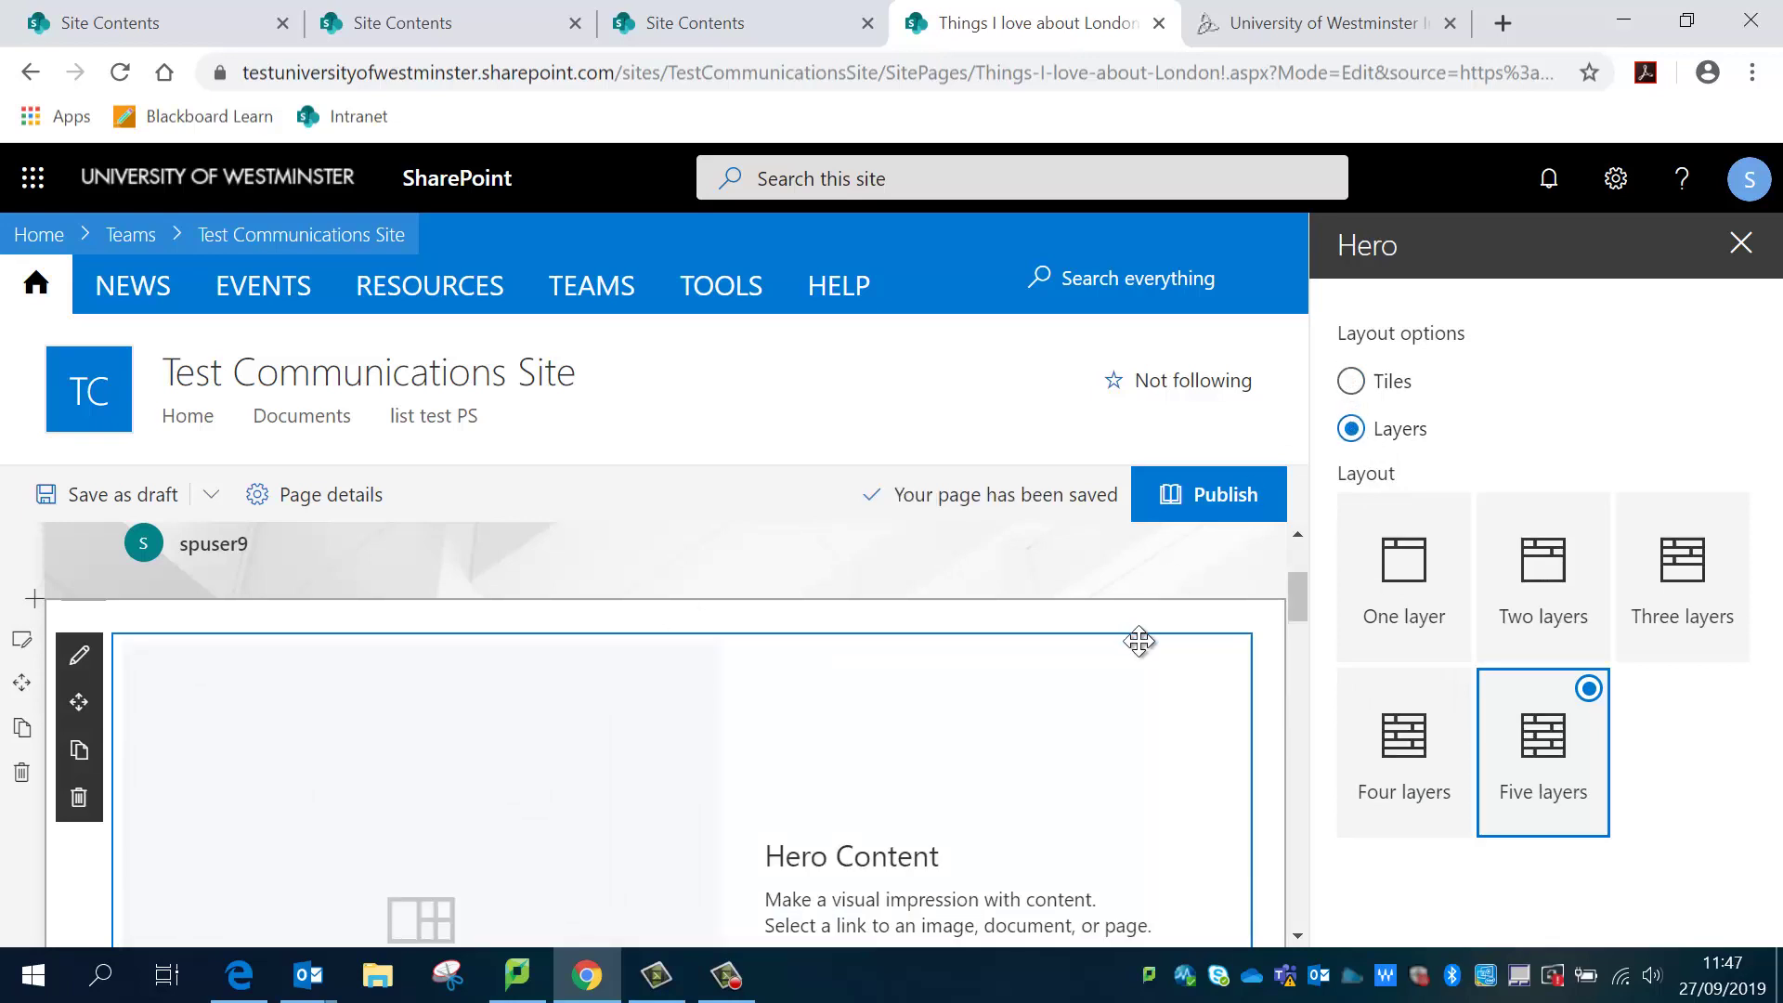
{"action": "scroll", "coordinate": [1163, 611], "scroll_direction": "down", "scroll_amount": 5}
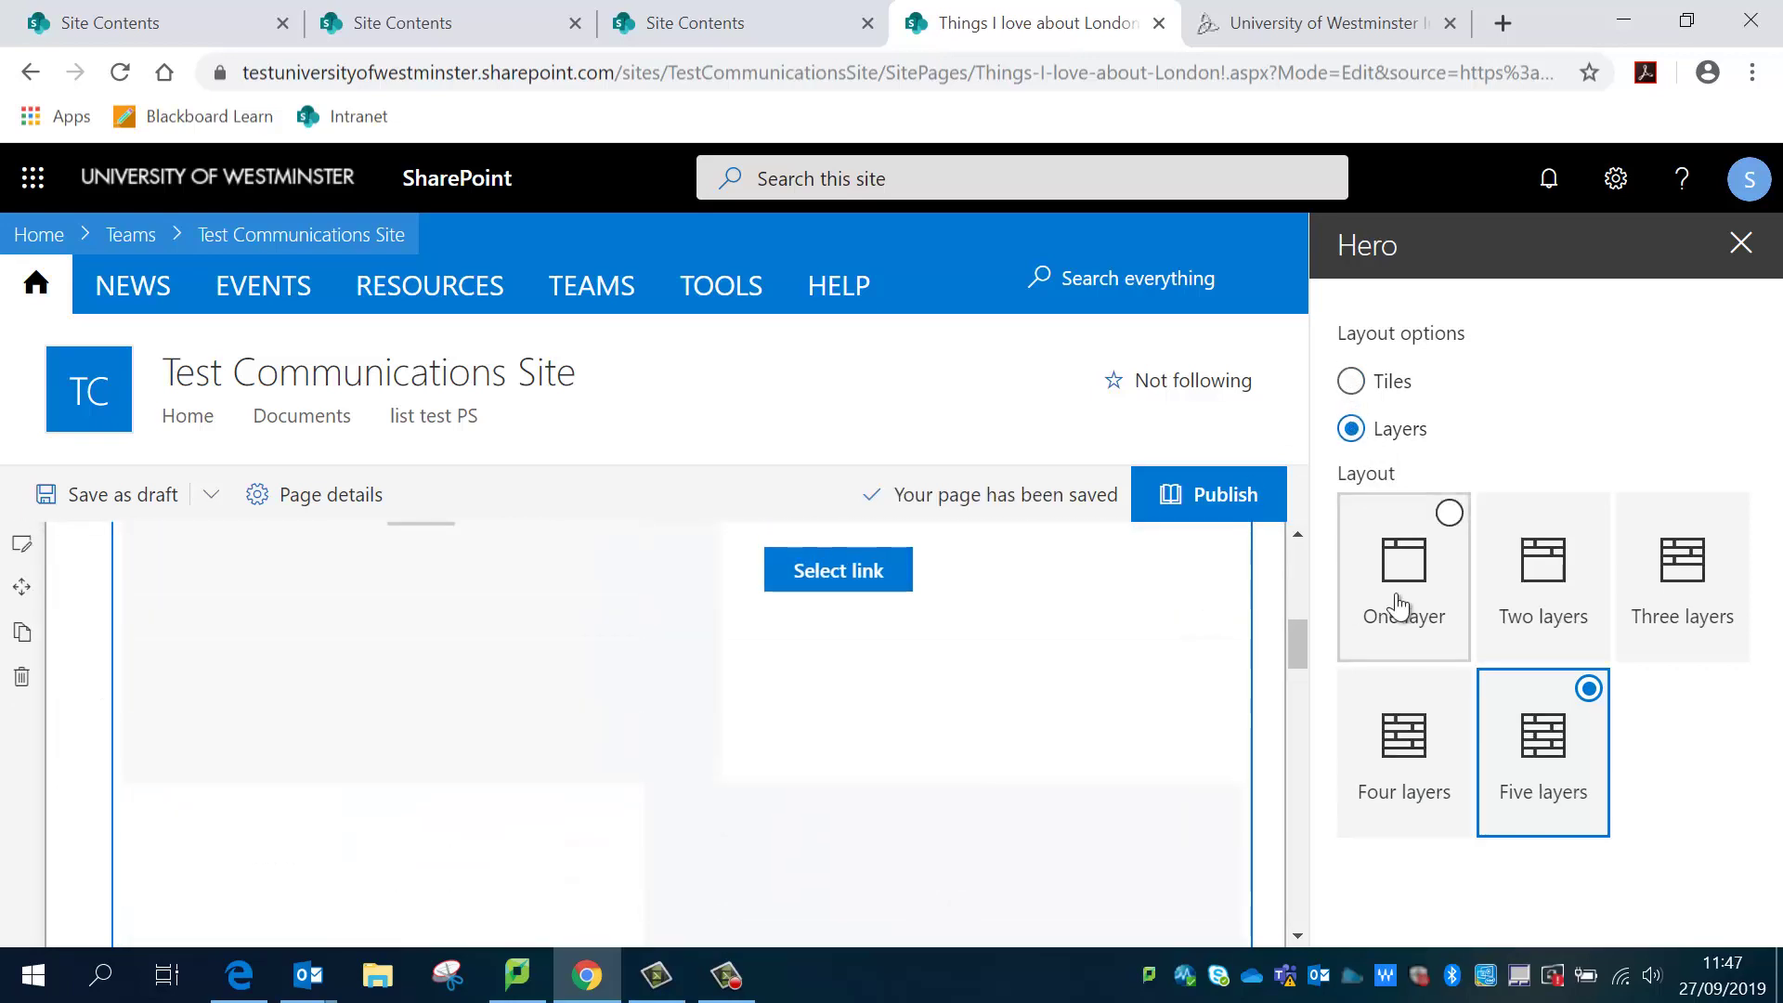
{"action": "left_click", "coordinate": [1353, 382]}
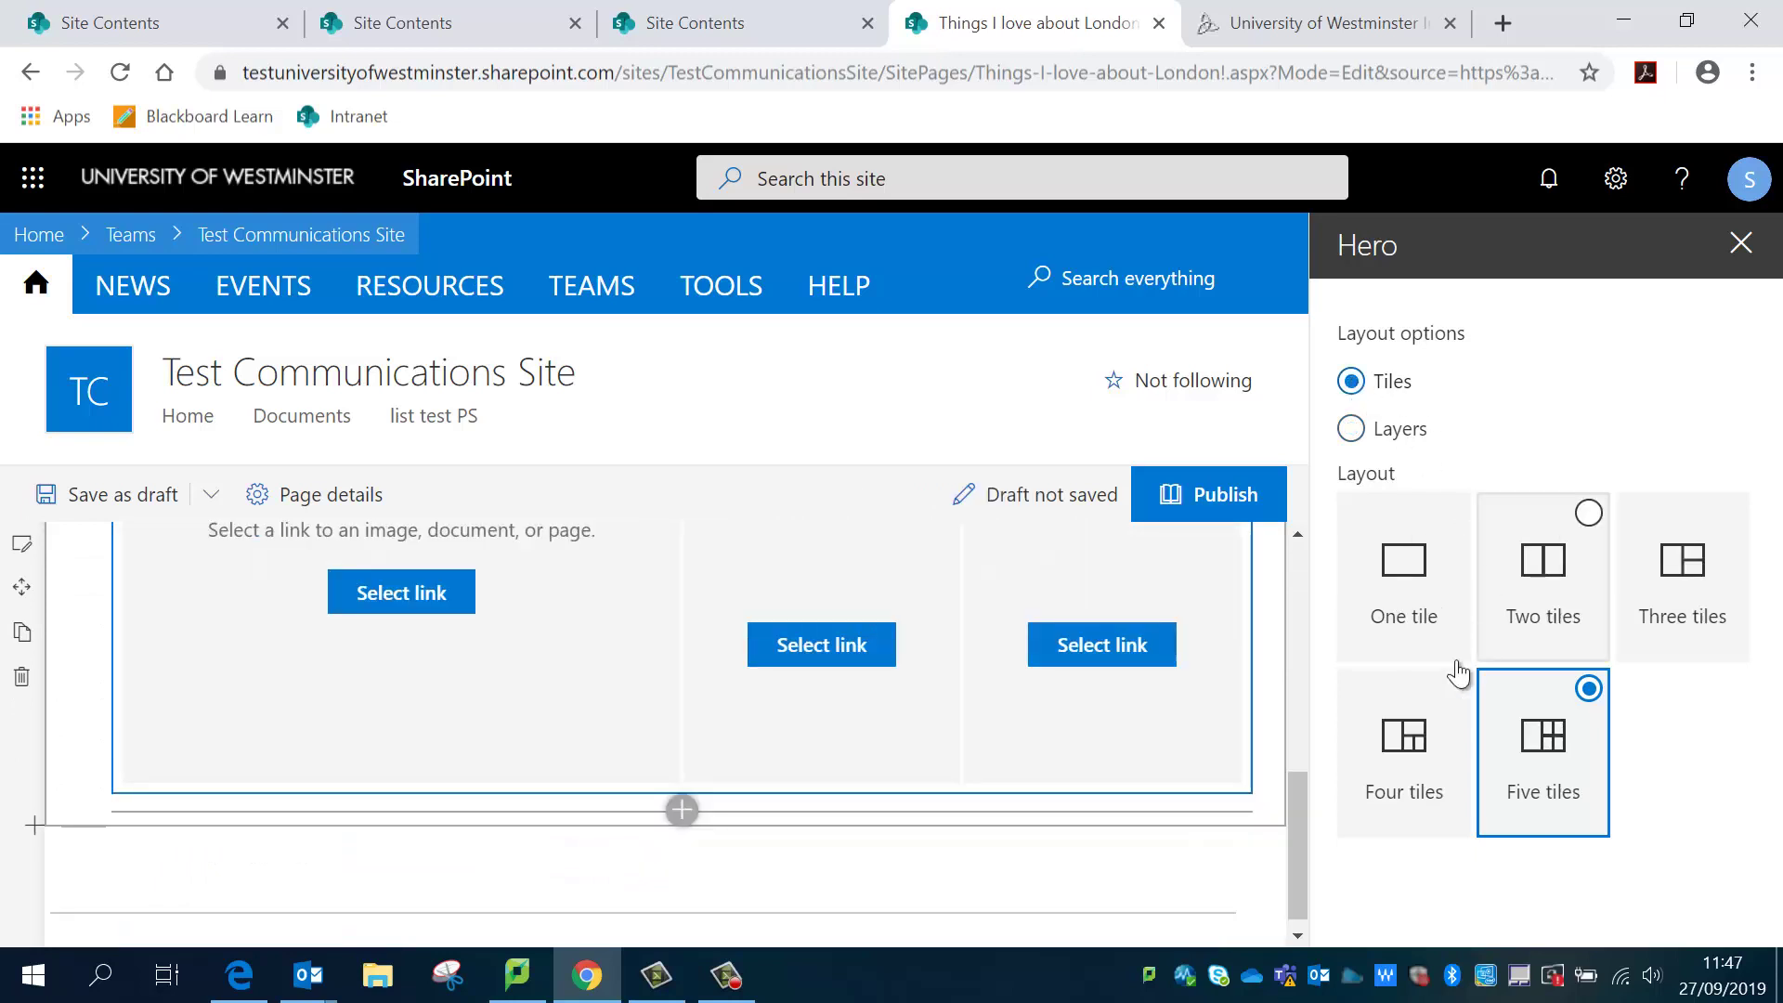
{"action": "left_click", "coordinate": [1390, 748]}
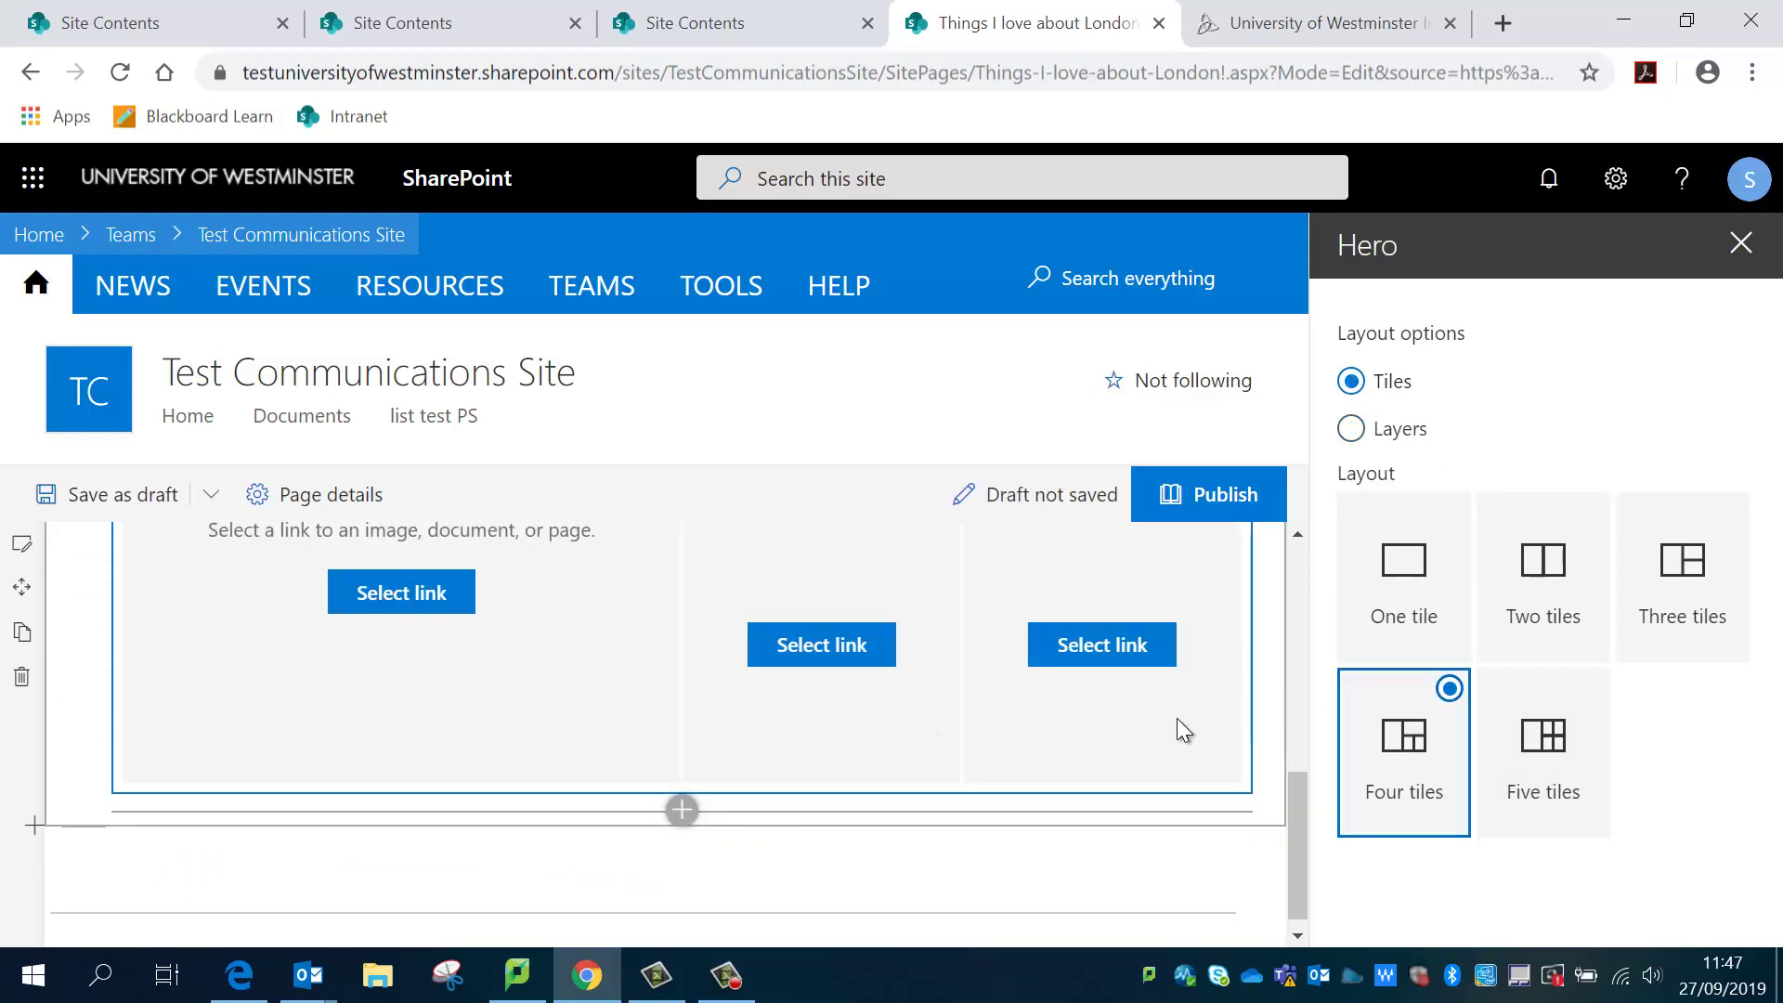
{"action": "scroll", "coordinate": [1178, 717], "scroll_direction": "up", "scroll_amount": 3}
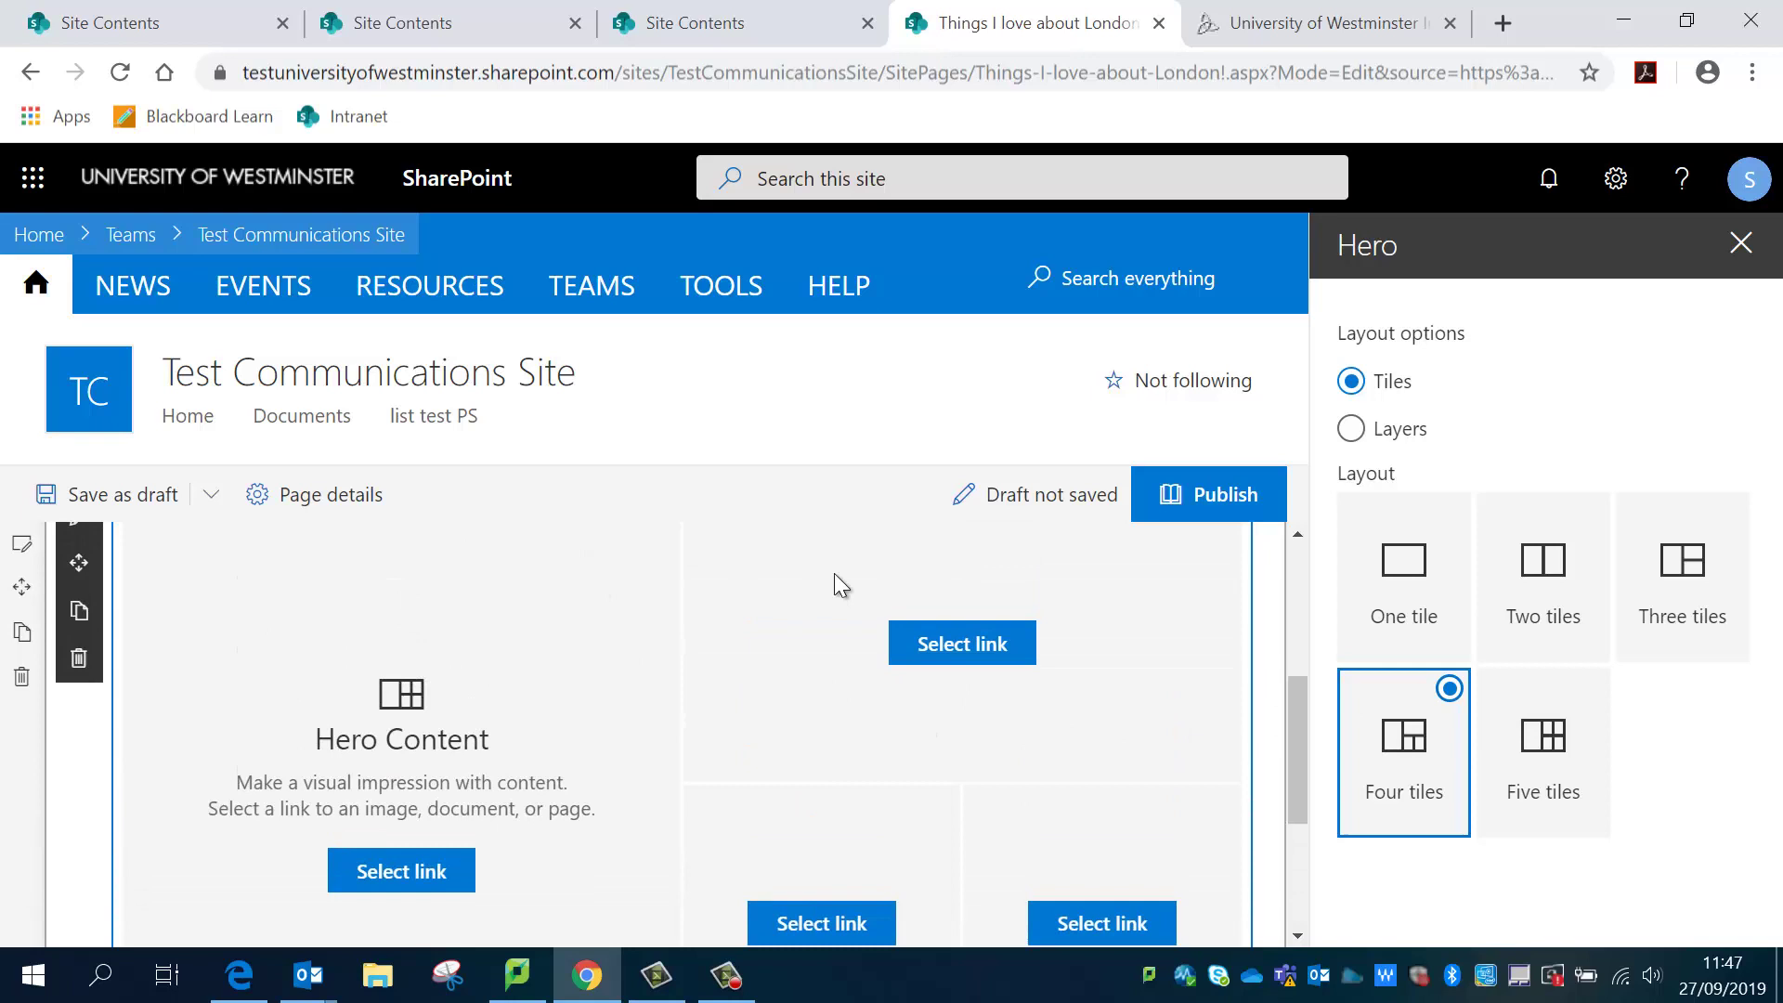
{"action": "left_click", "coordinate": [1746, 259]}
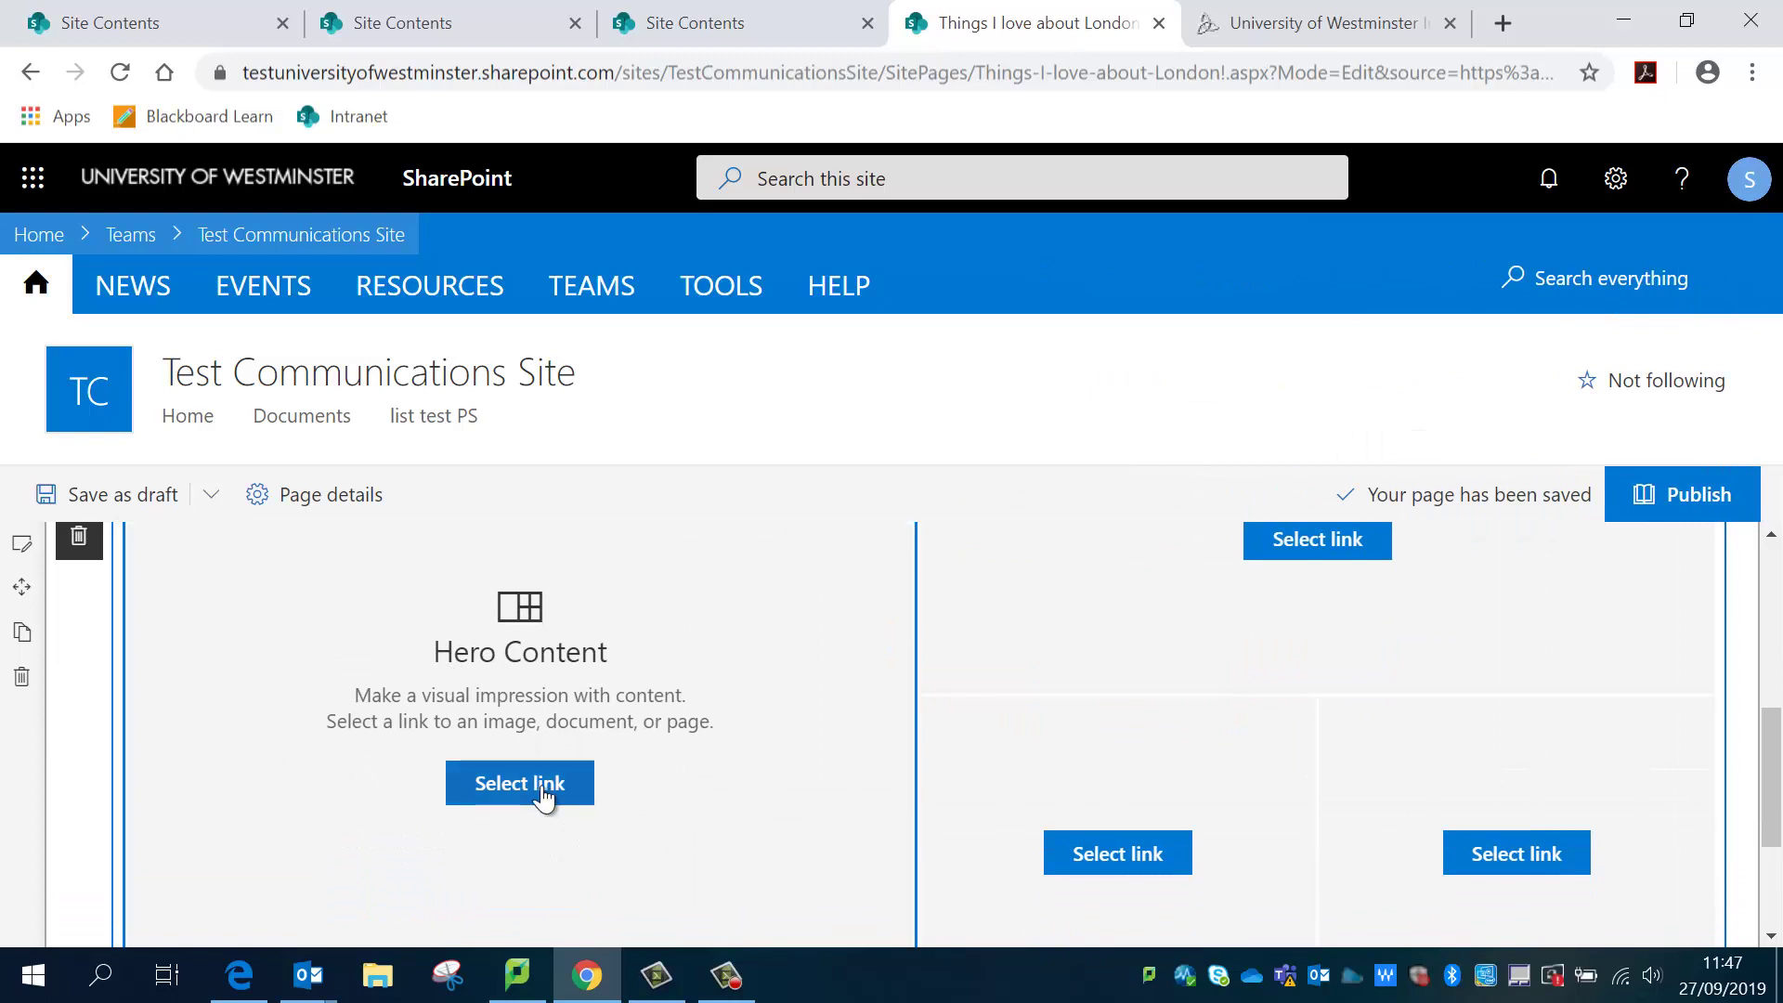
Link the large Hero tile to Site Pages > Discover-Days-Out.aspx.
{"action": "left_click", "coordinate": [542, 786]}
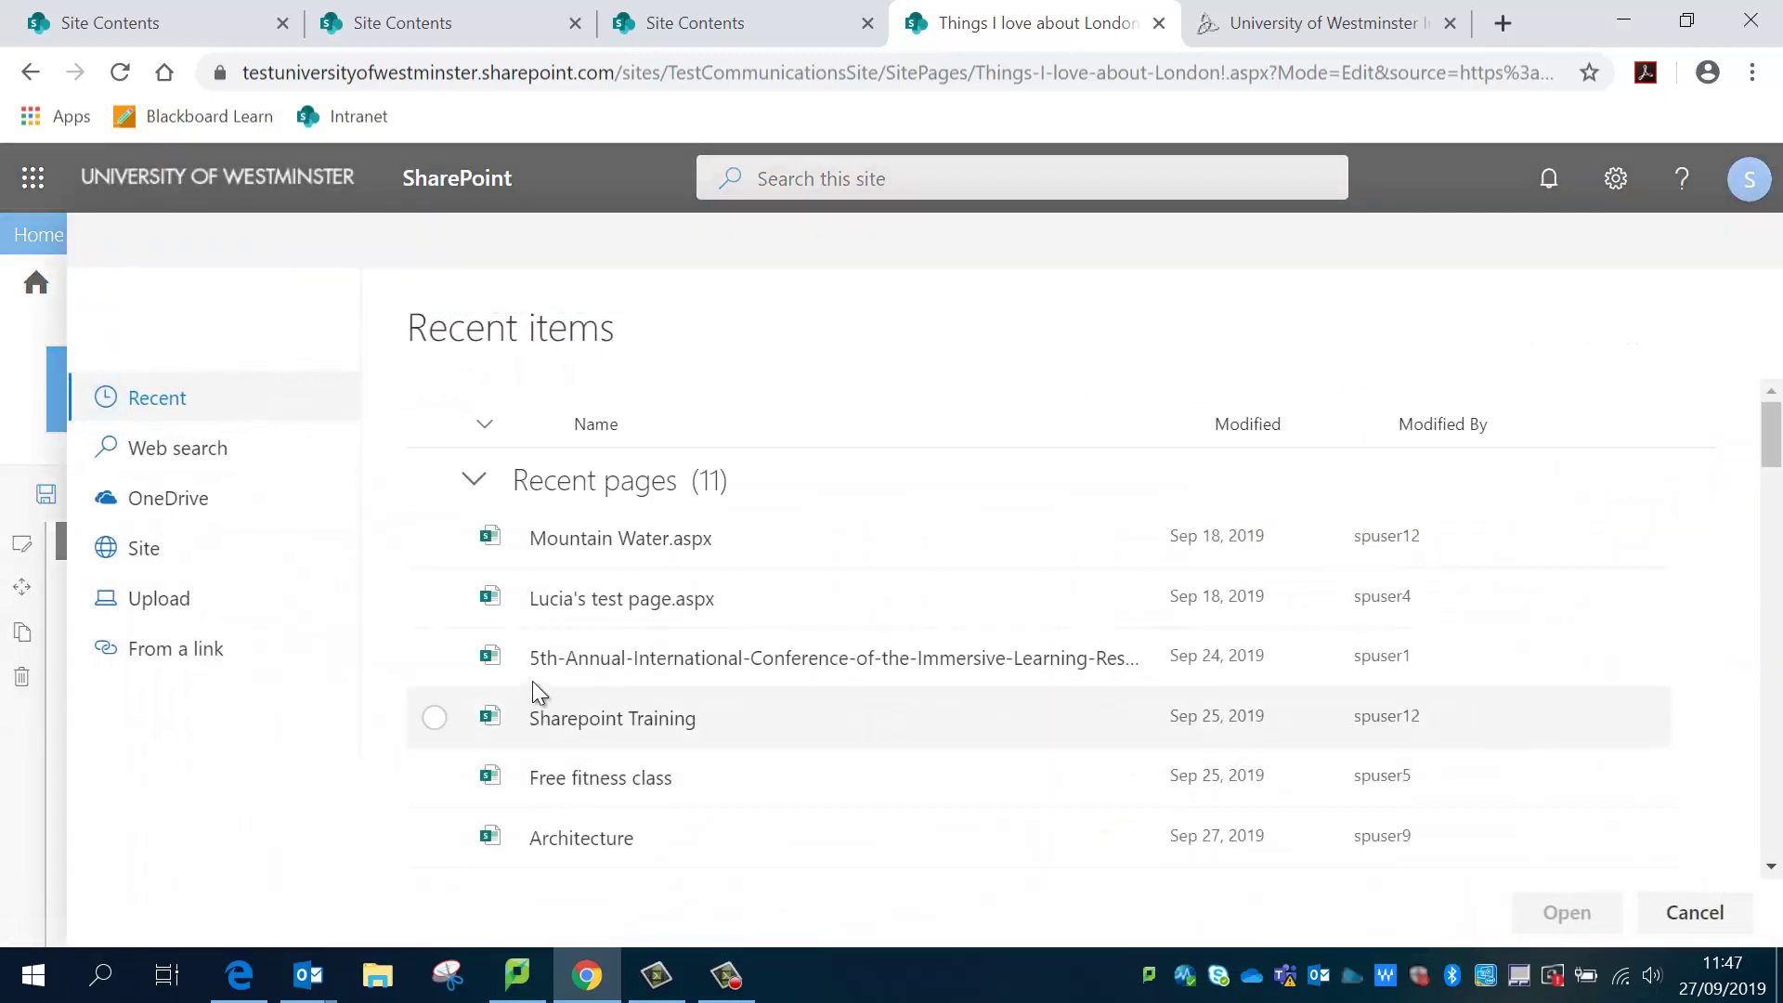
{"action": "scroll", "coordinate": [532, 693], "scroll_direction": "down", "scroll_amount": 5}
{"action": "left_click", "coordinate": [218, 554]}
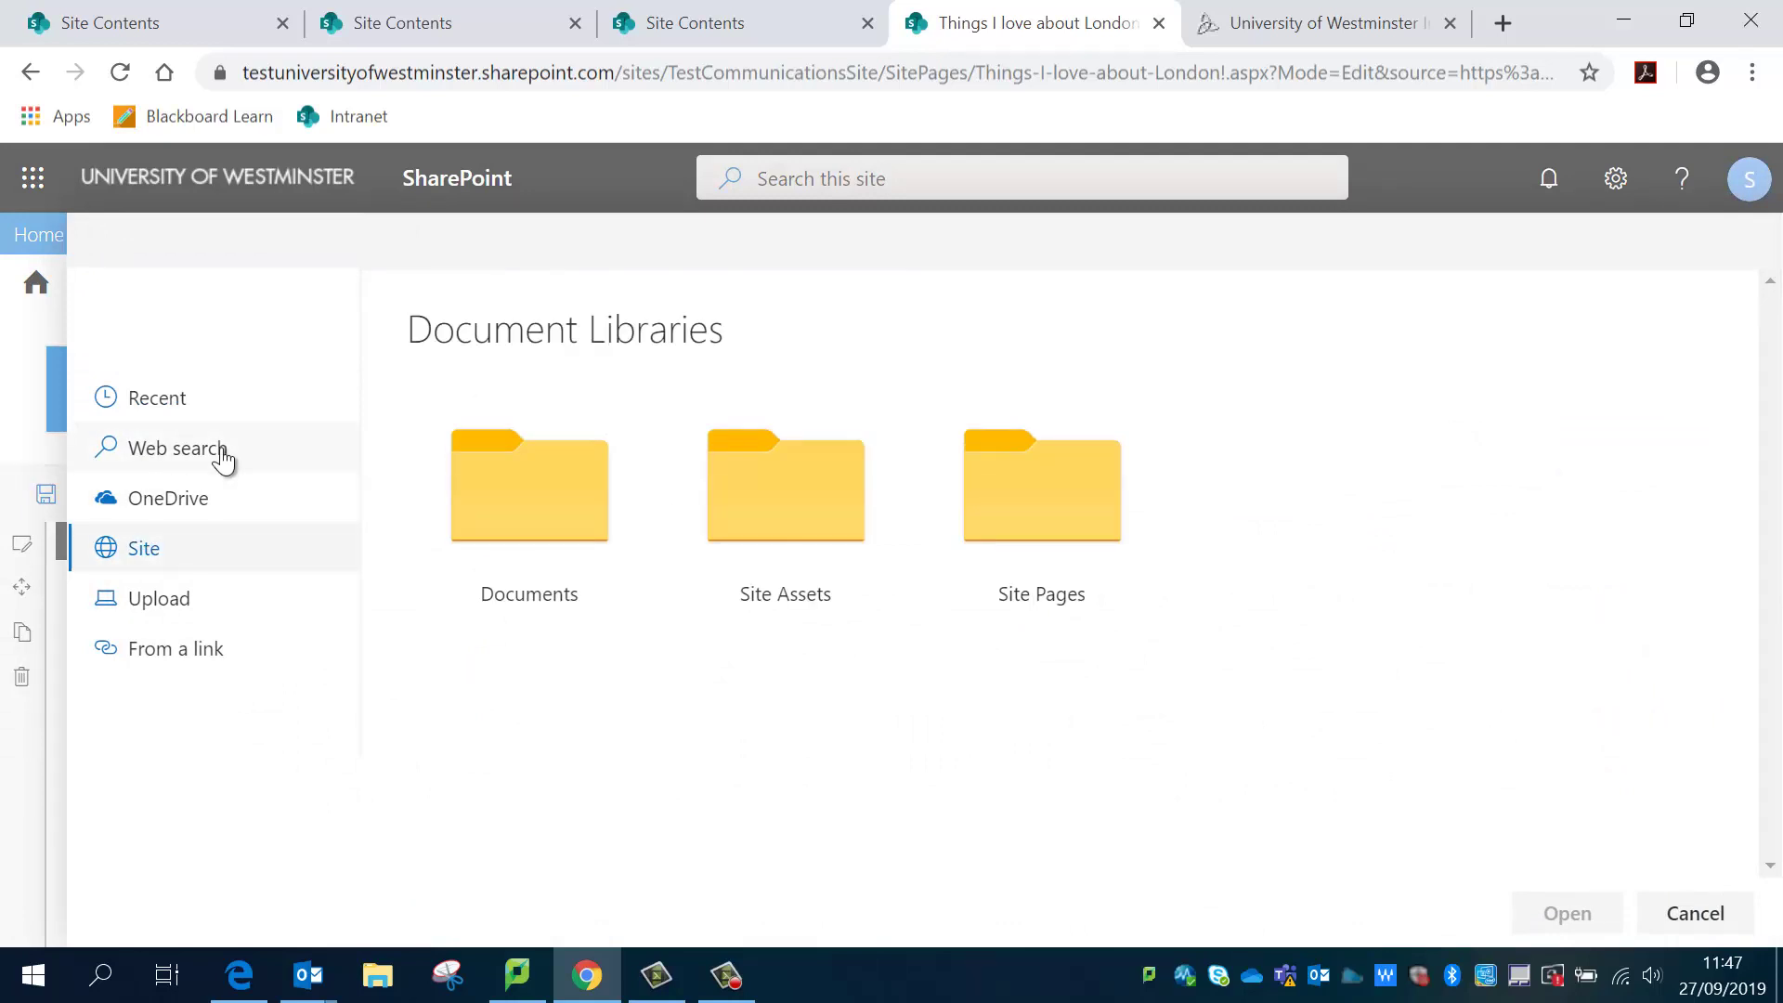
{"action": "left_click", "coordinate": [1008, 530]}
{"action": "scroll", "coordinate": [754, 613], "scroll_direction": "down", "scroll_amount": 5}
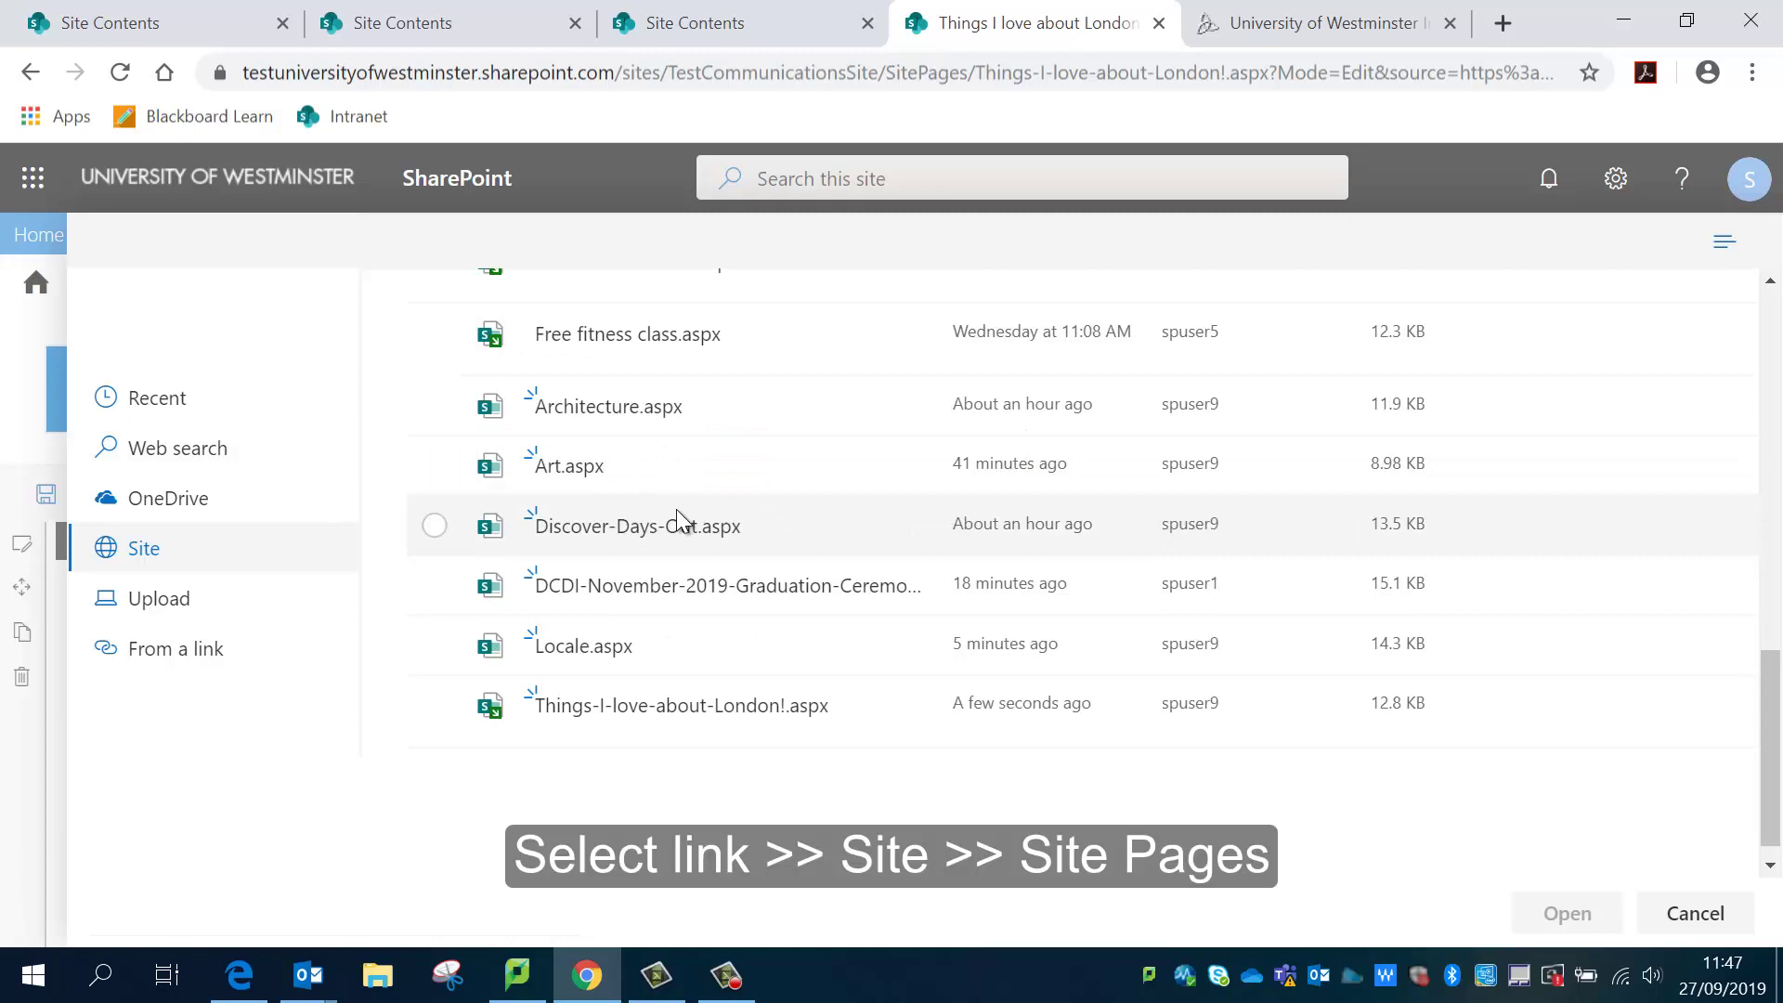
{"action": "left_click", "coordinate": [434, 527]}
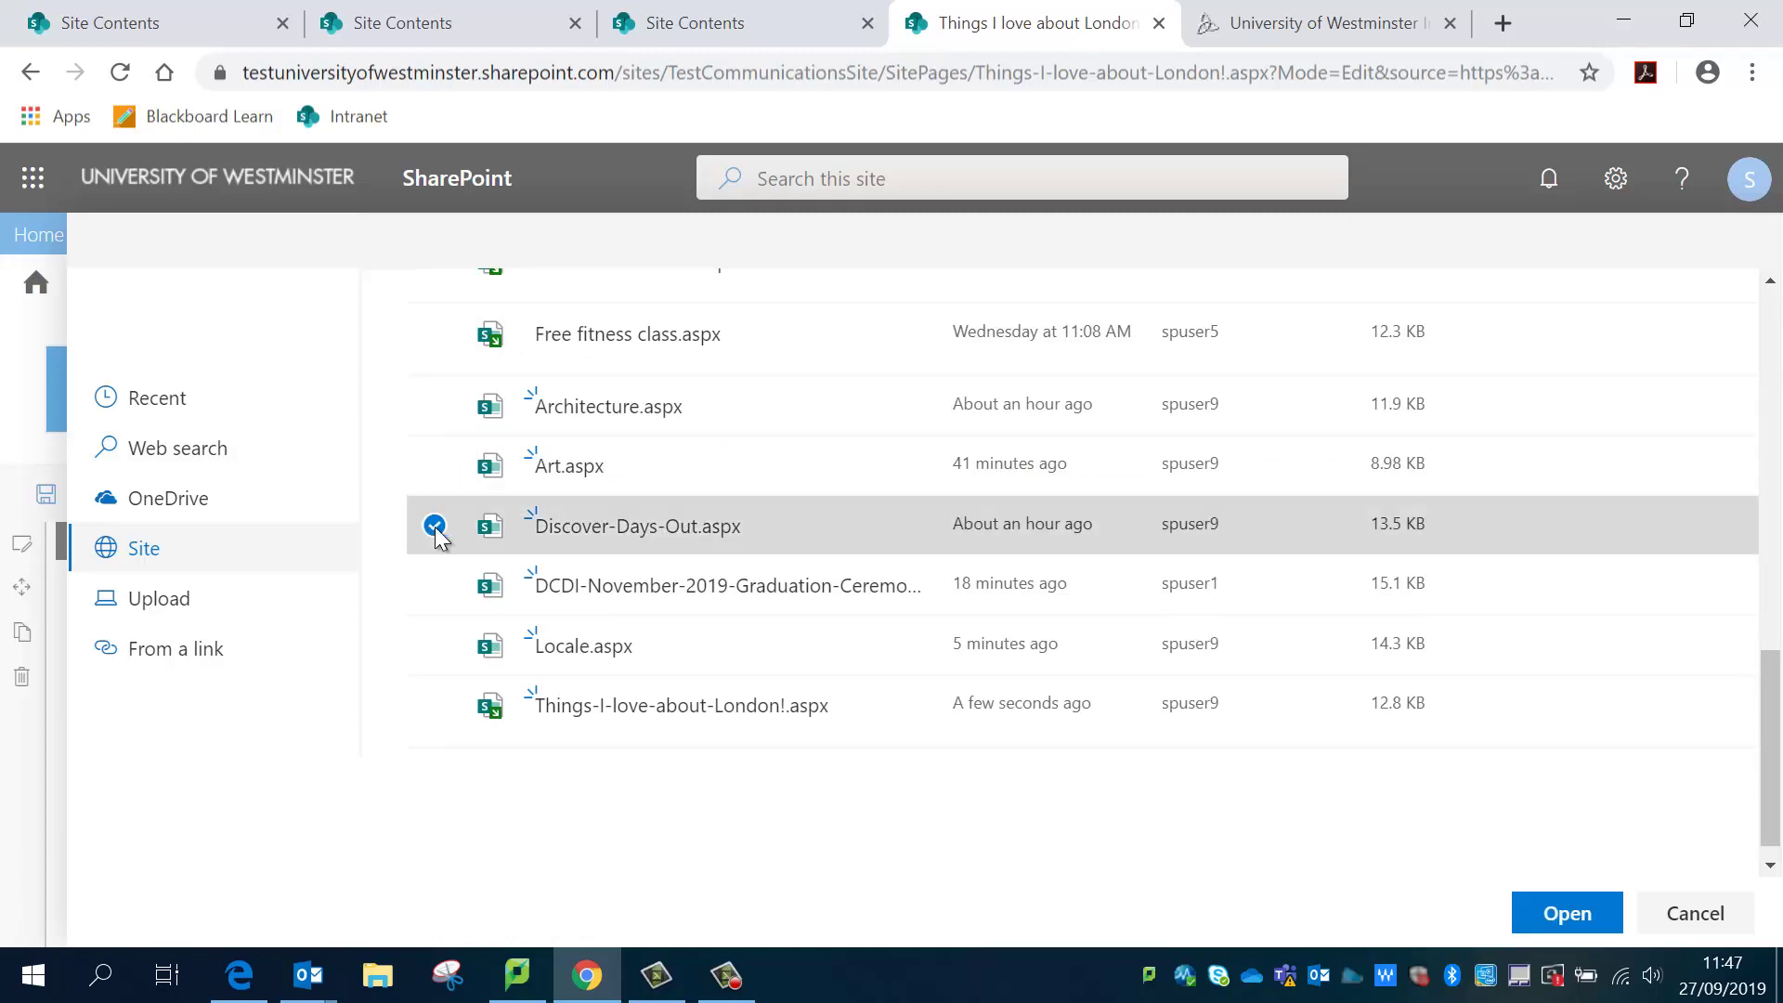
{"action": "left_click", "coordinate": [1582, 914]}
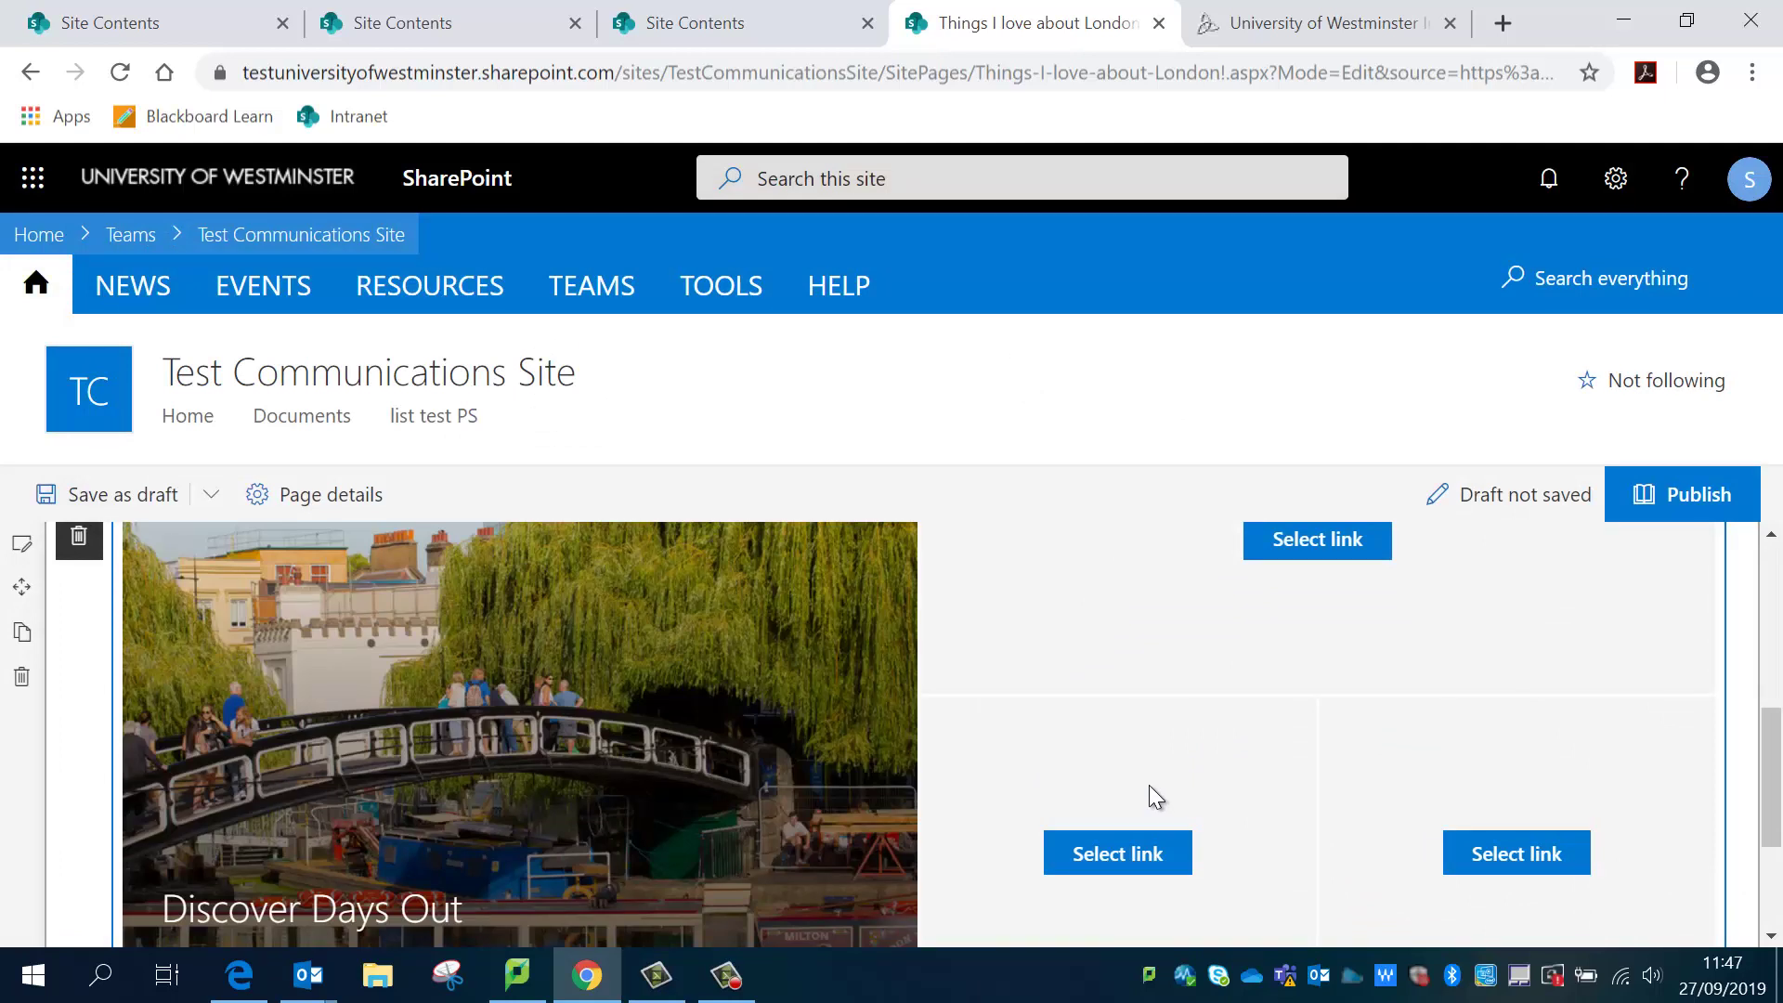
Shorten the first tile's title from 'Discover Days Out' to 'Days Out'.
{"action": "scroll", "coordinate": [271, 798], "scroll_direction": "down", "scroll_amount": 1}
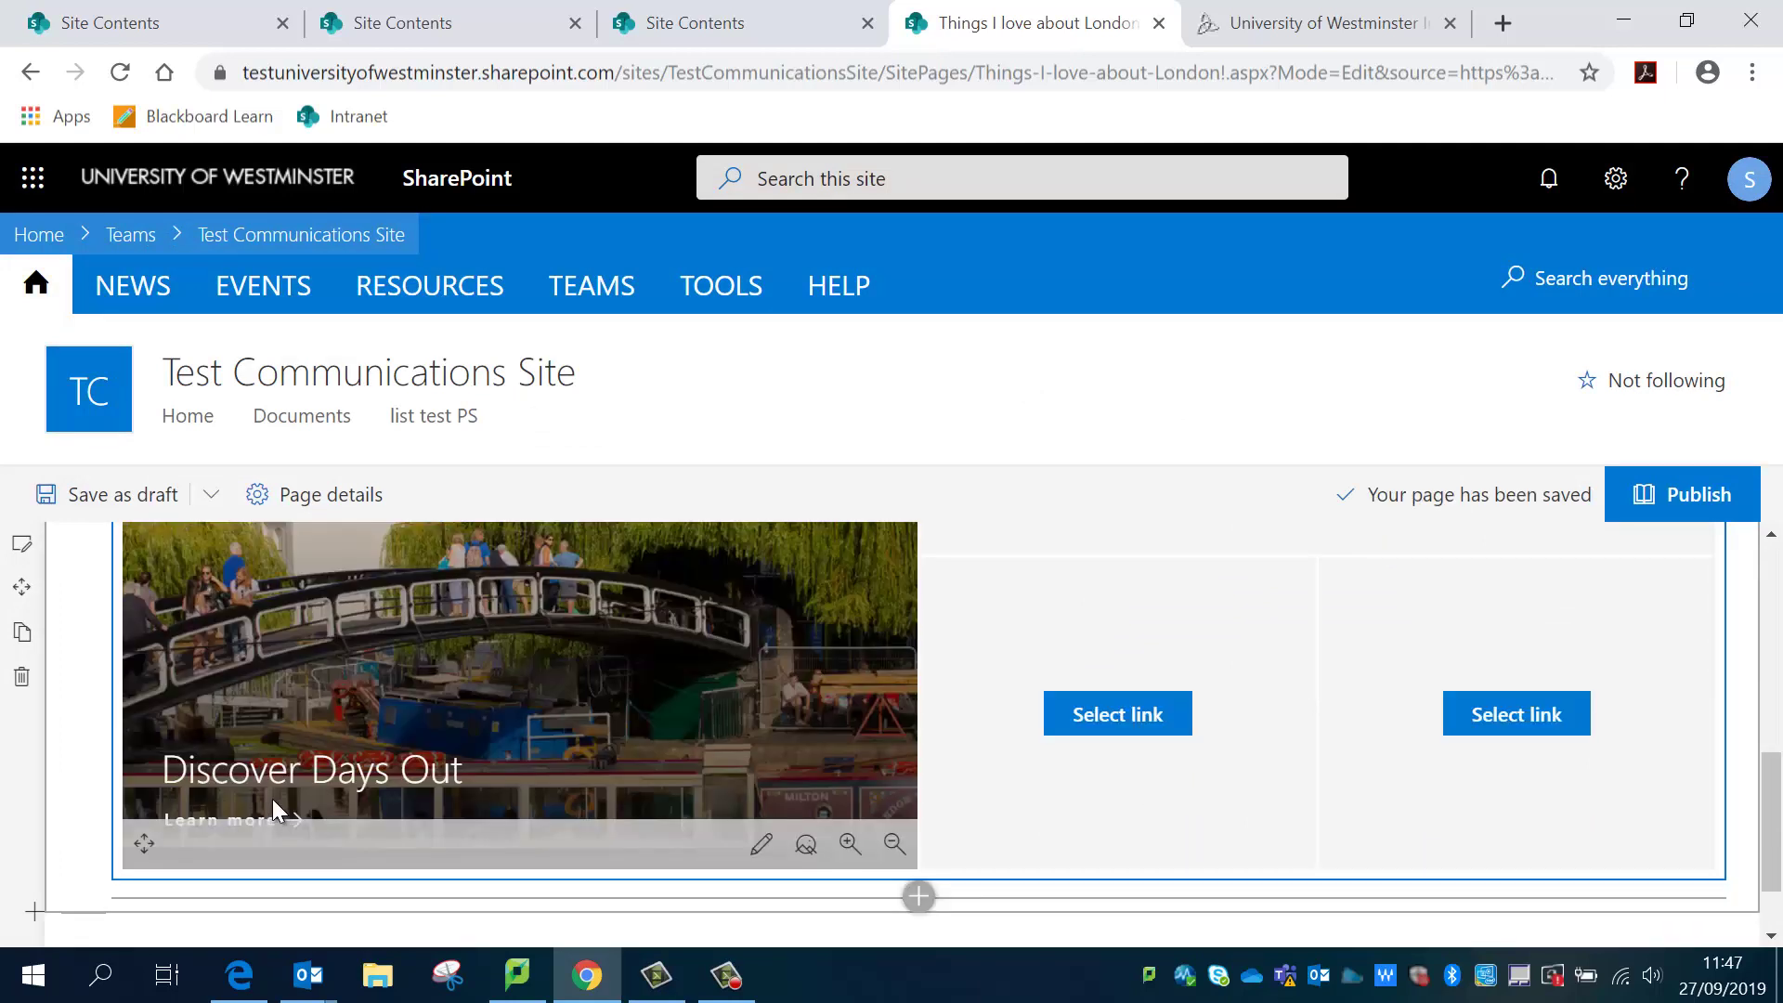
{"action": "left_click", "coordinate": [754, 845]}
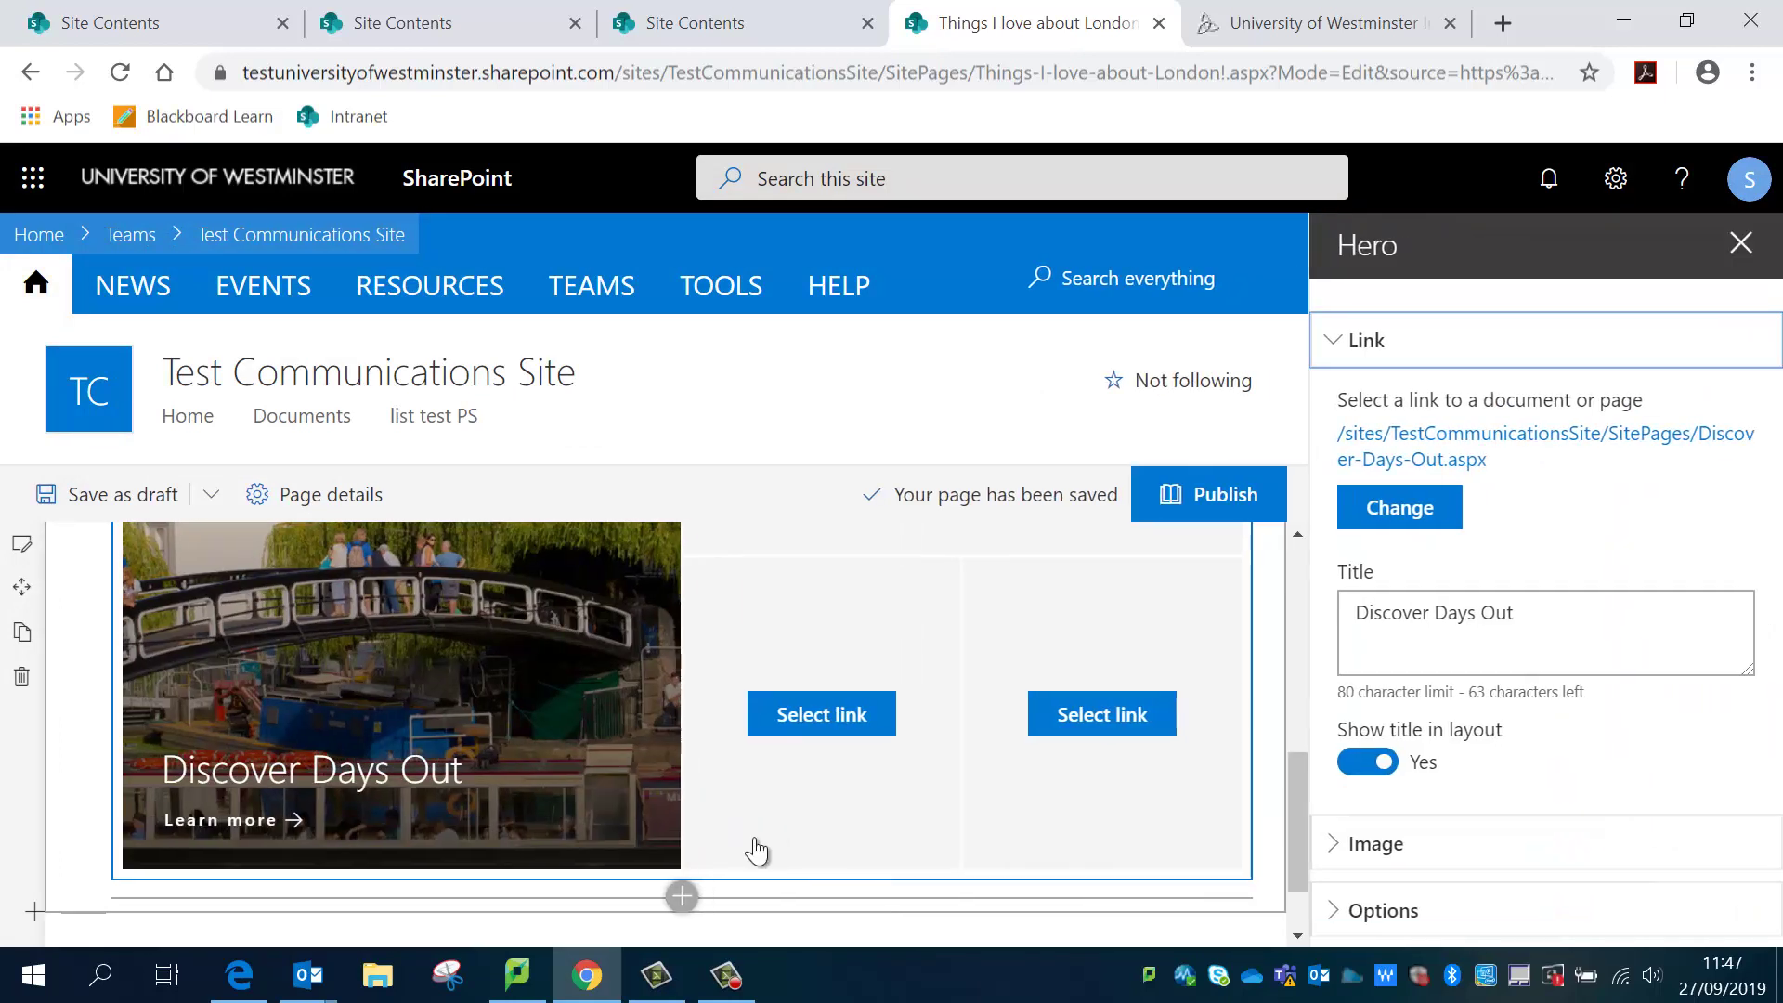
{"action": "double_click", "coordinate": [1385, 667]}
{"action": "key", "text": "BackSpace"}
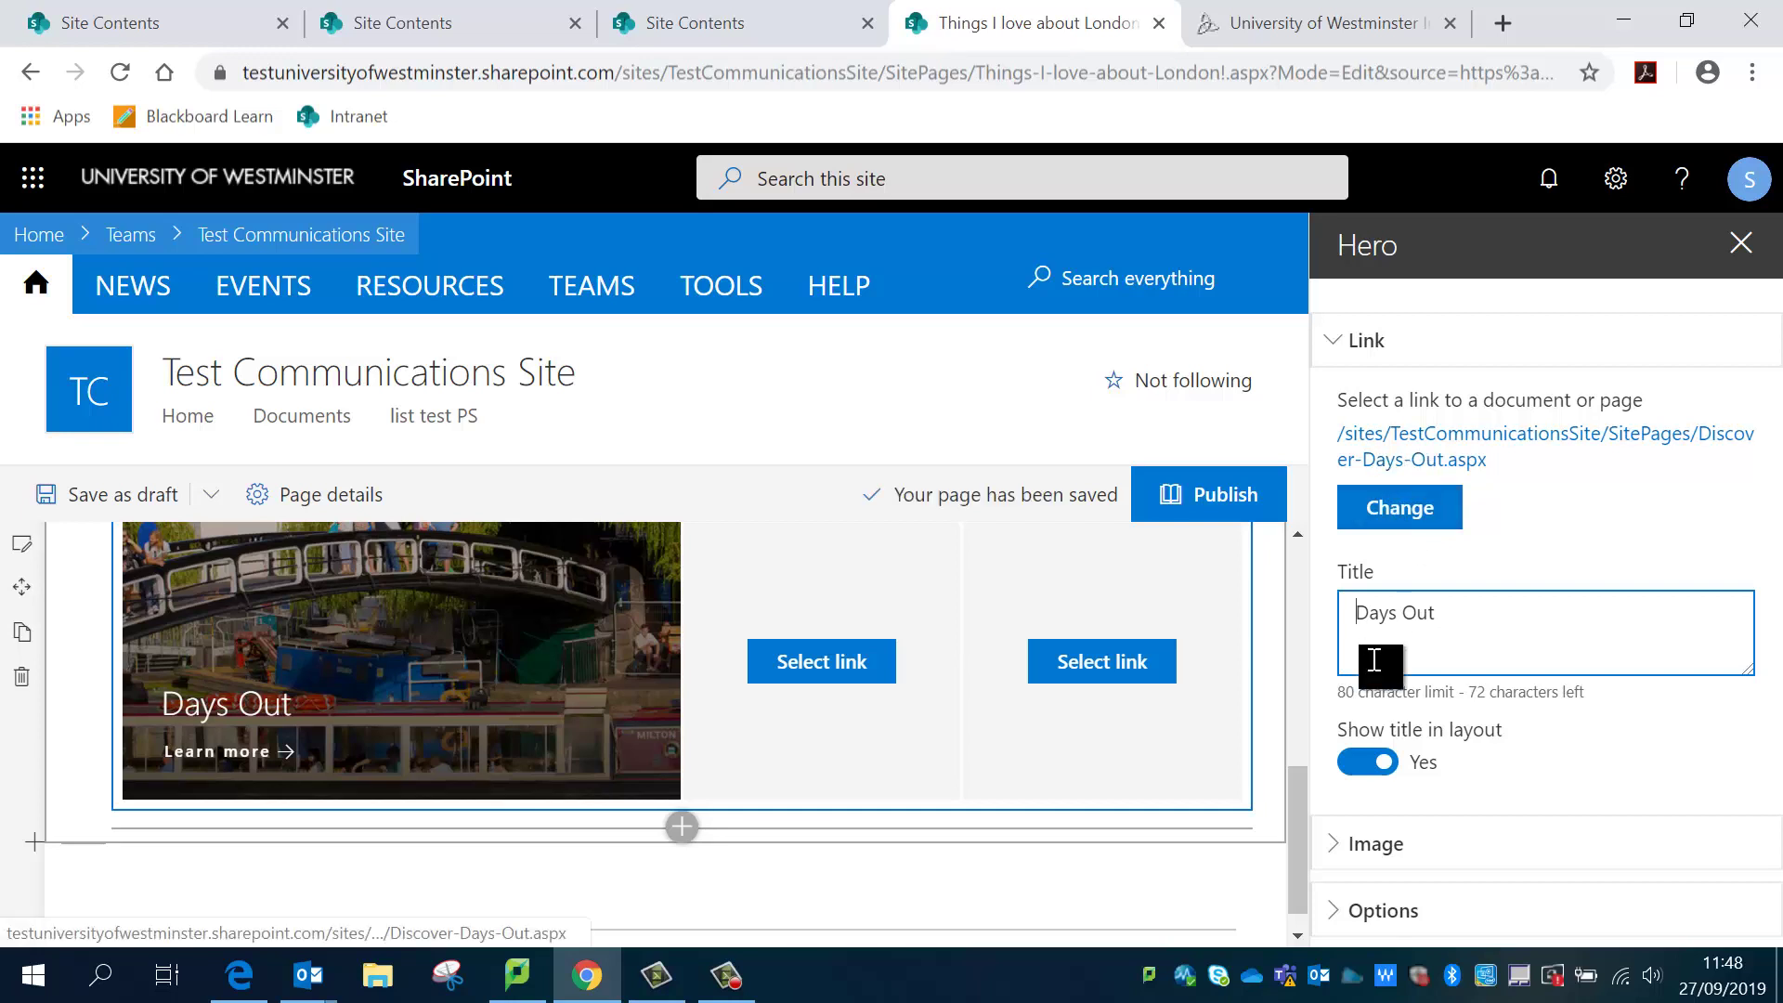
Use the Auto-selected image for the tile with alternative text 'Bridge in London'.
{"action": "left_click", "coordinate": [1362, 854]}
{"action": "scroll", "coordinate": [1371, 836], "scroll_direction": "down", "scroll_amount": 3}
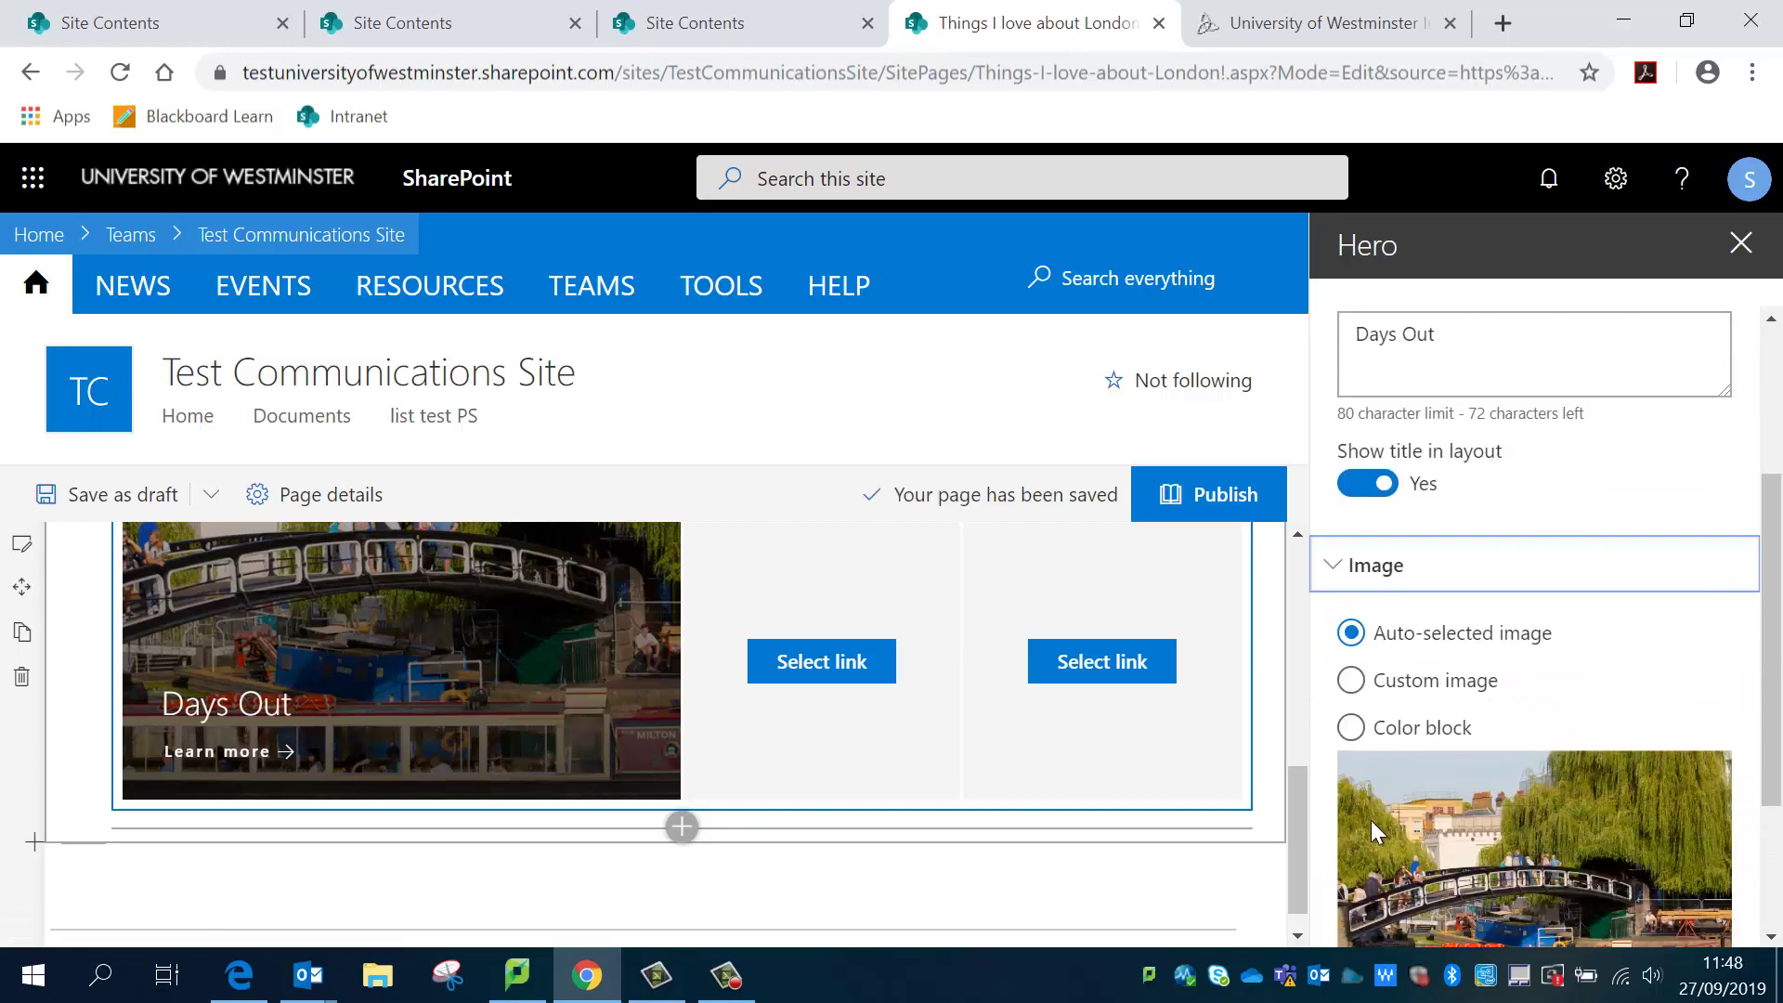
{"action": "left_click", "coordinate": [1352, 680]}
{"action": "key", "text": "Down"}
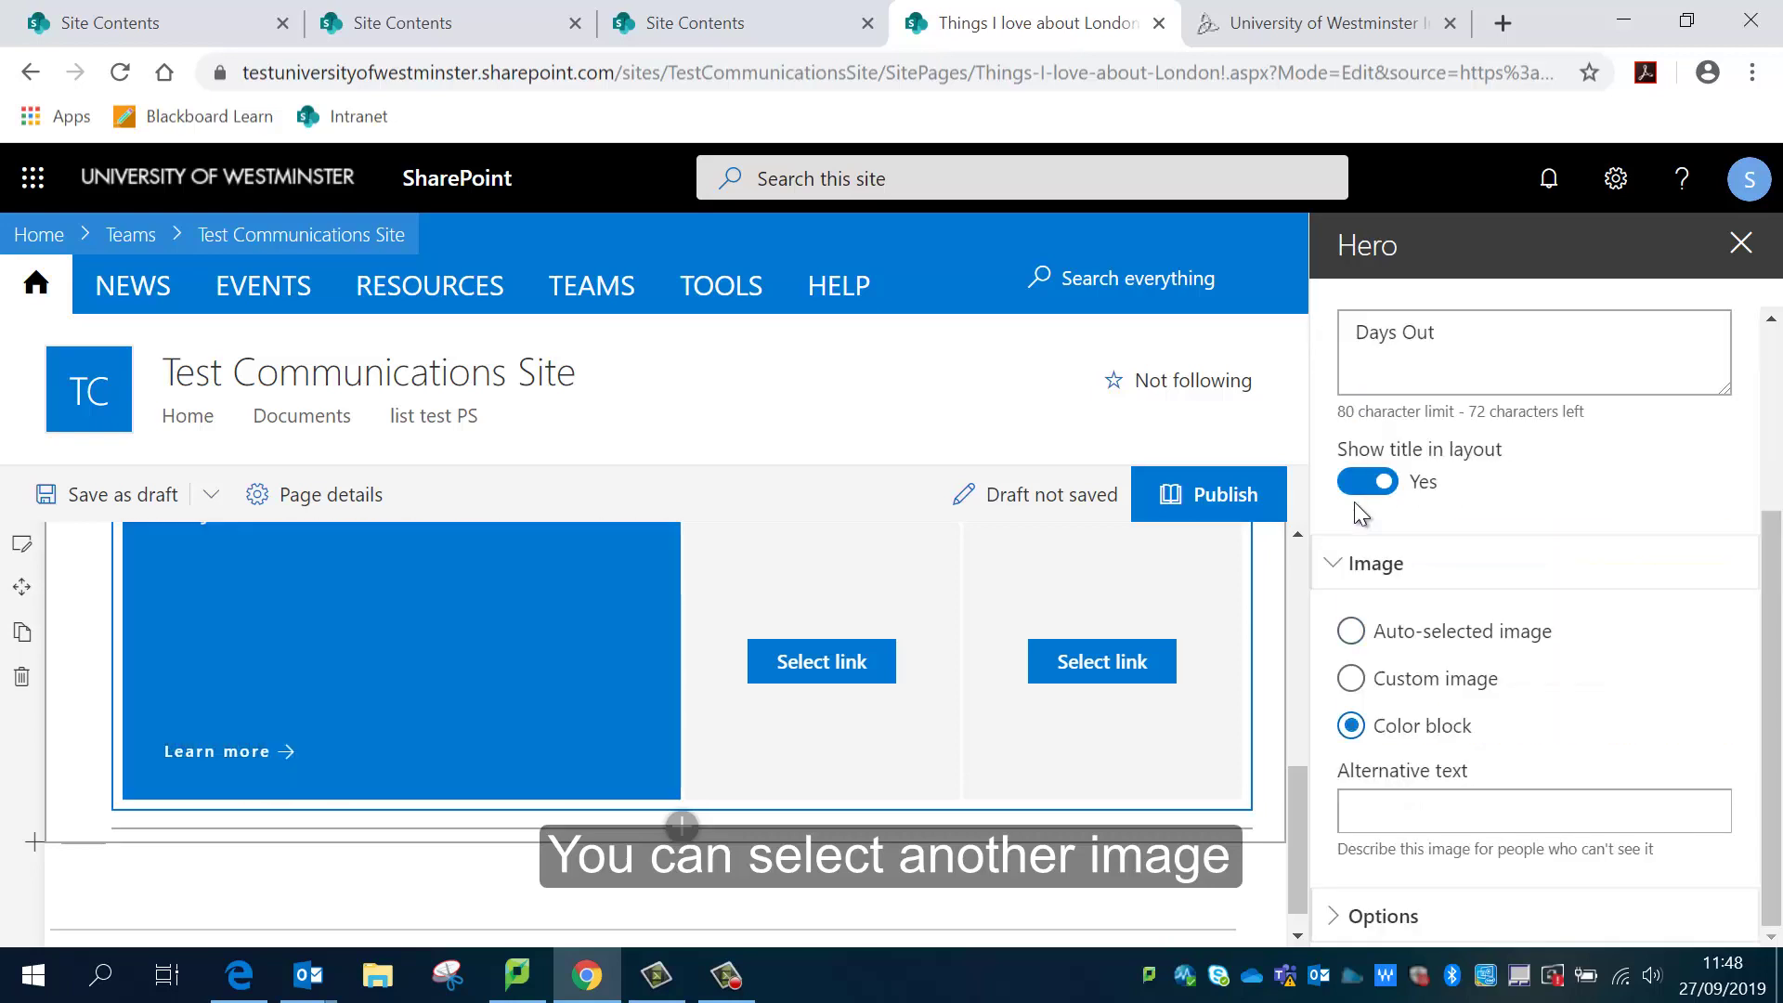
{"action": "left_click", "coordinate": [1353, 635]}
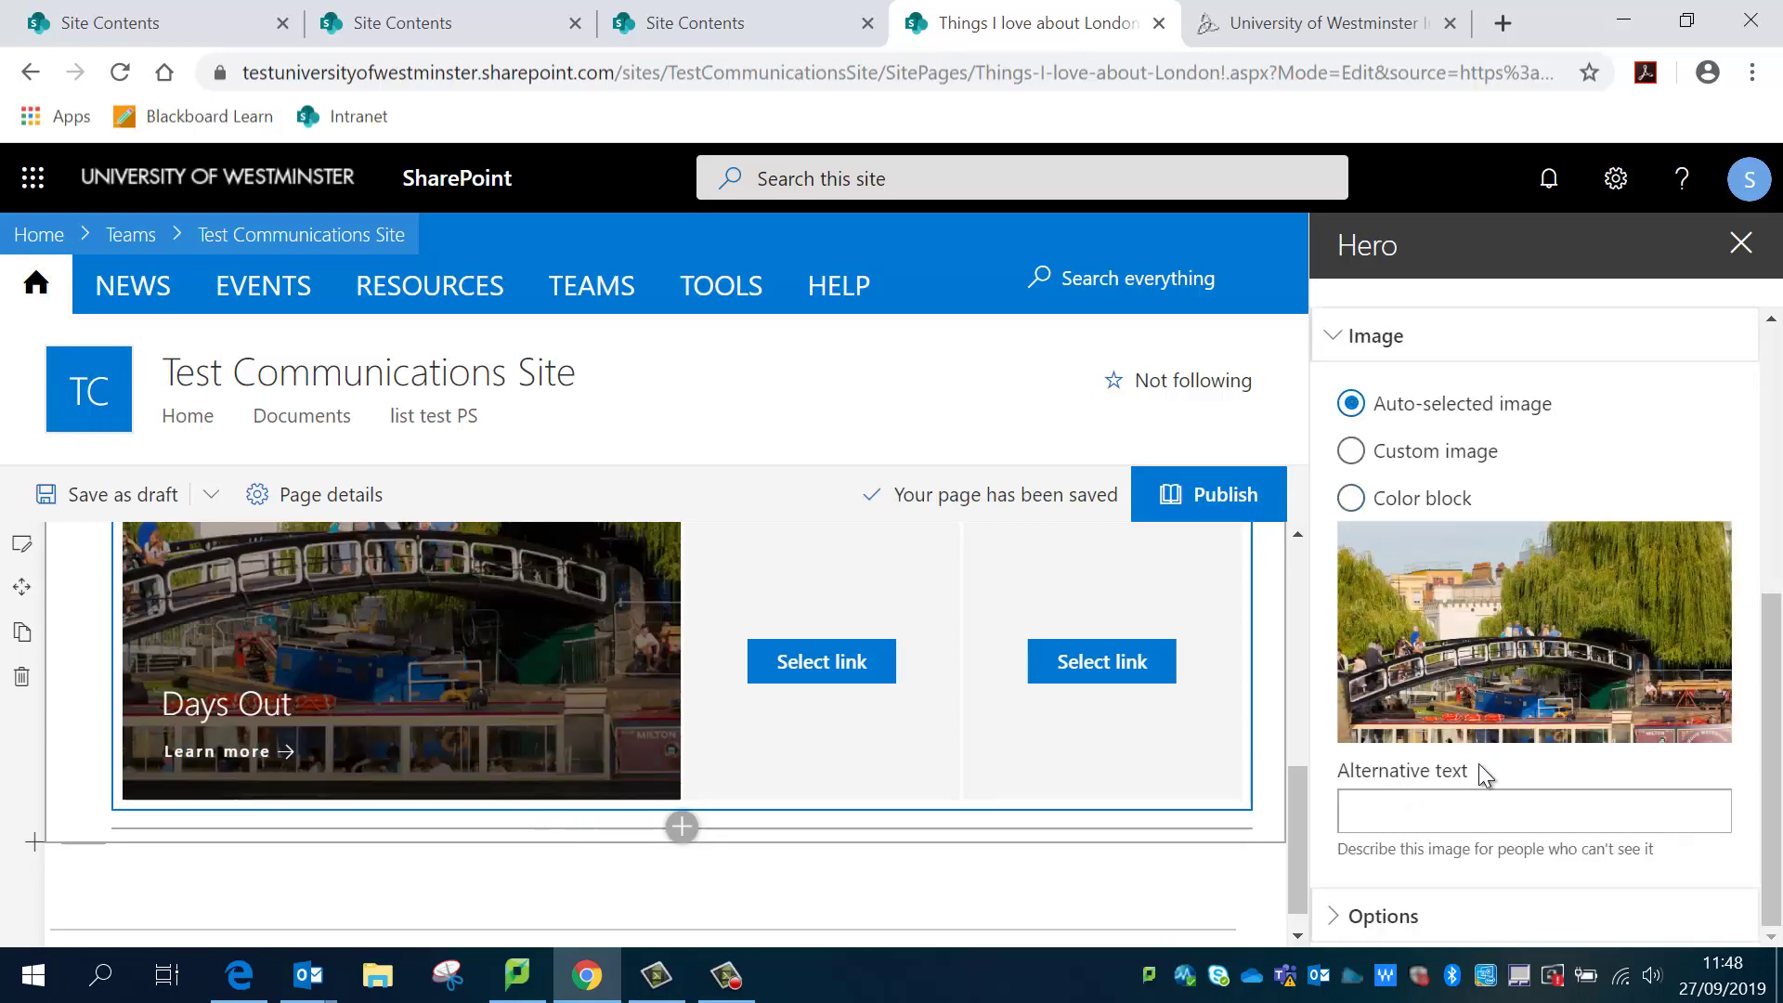
{"action": "left_click", "coordinate": [1479, 811]}
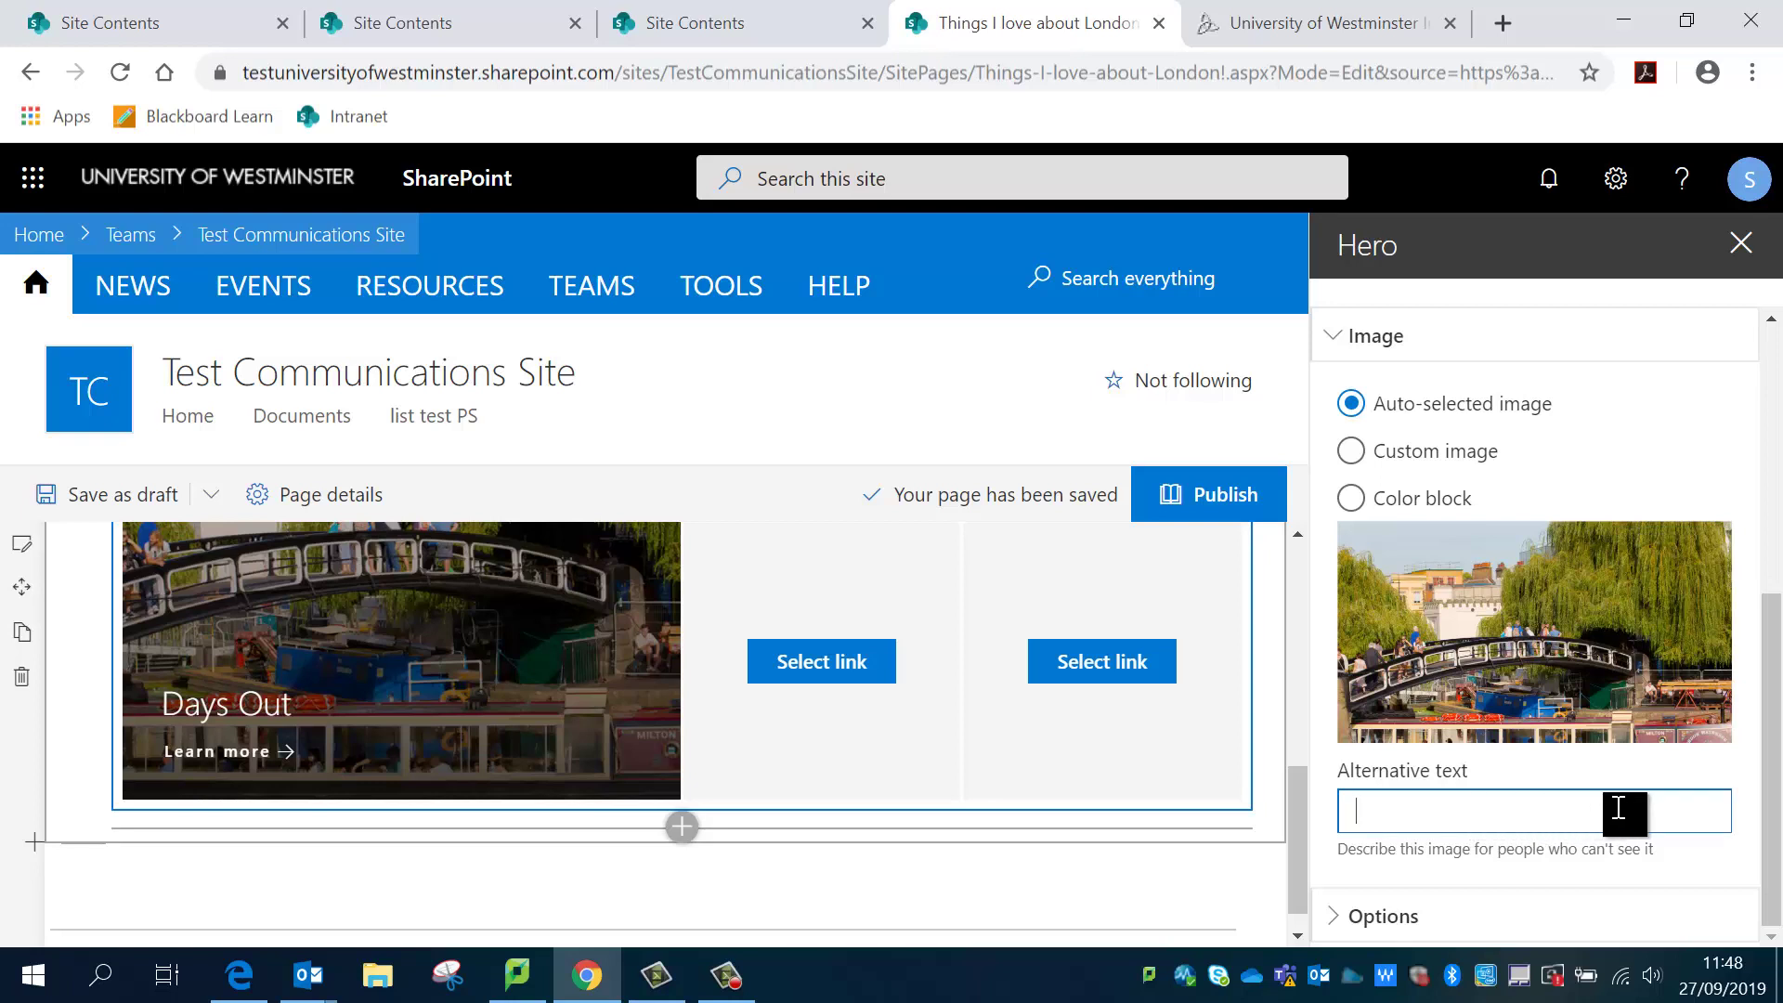
{"action": "type", "text": "Bridge in London"}
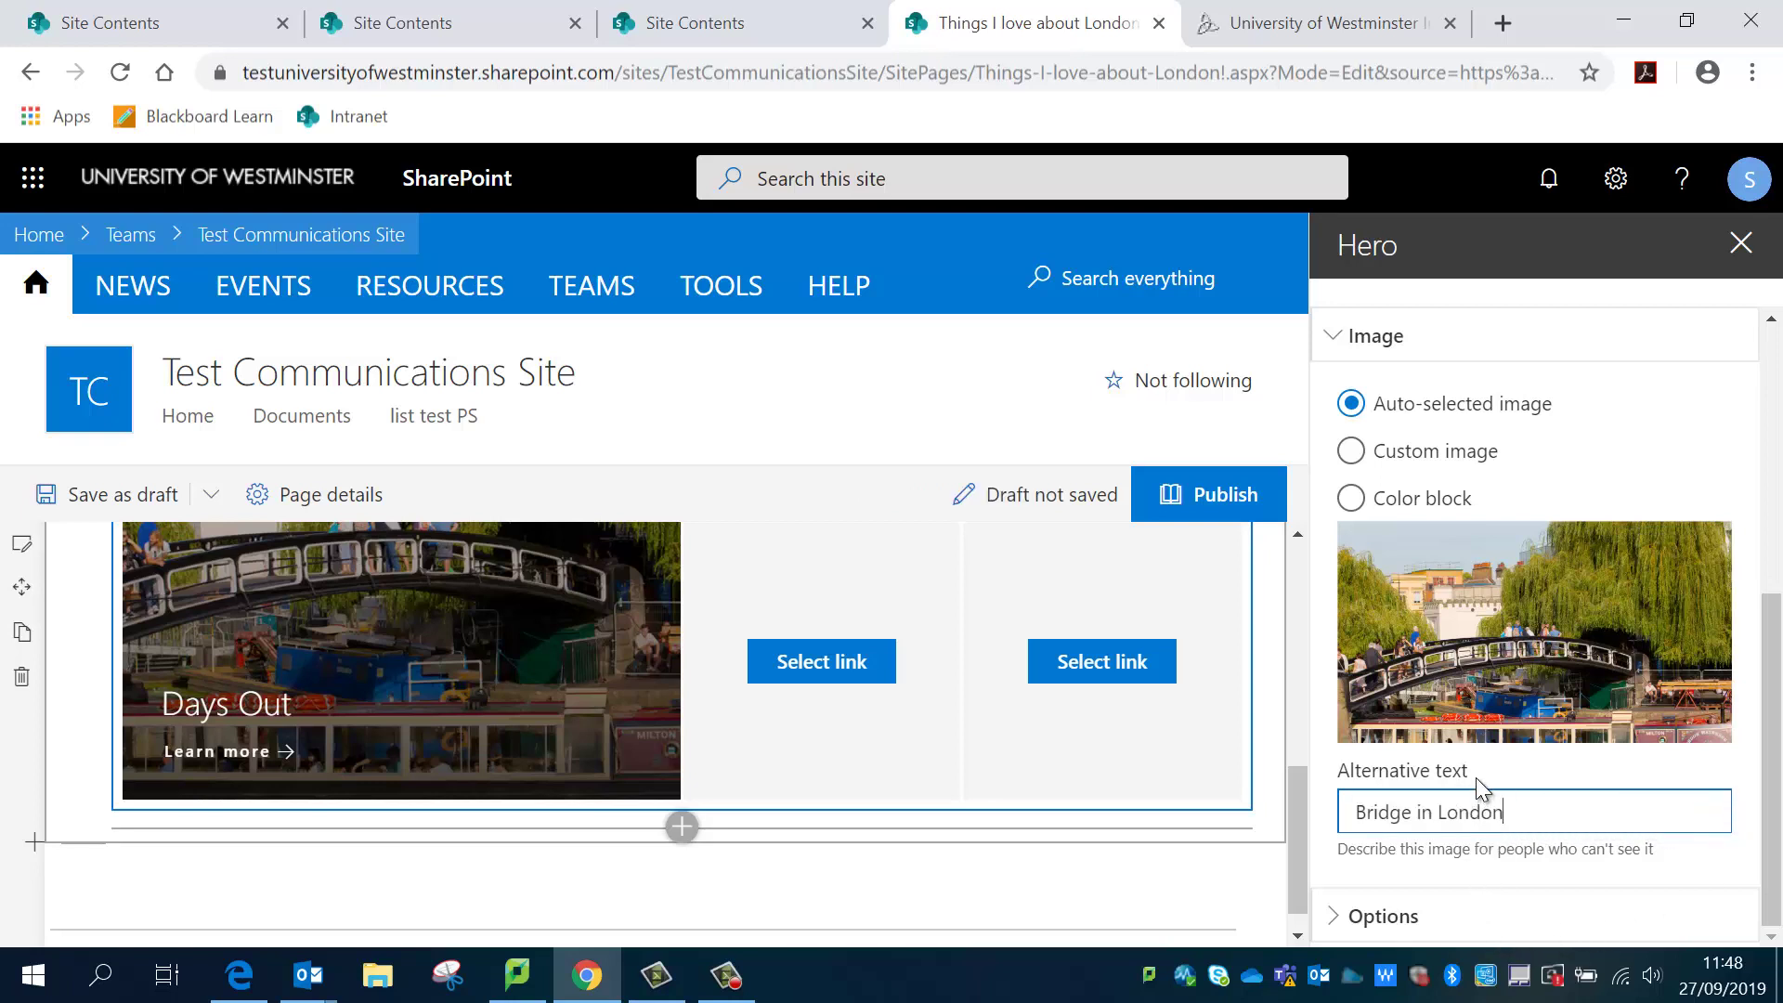
{"action": "left_click", "coordinate": [1740, 244]}
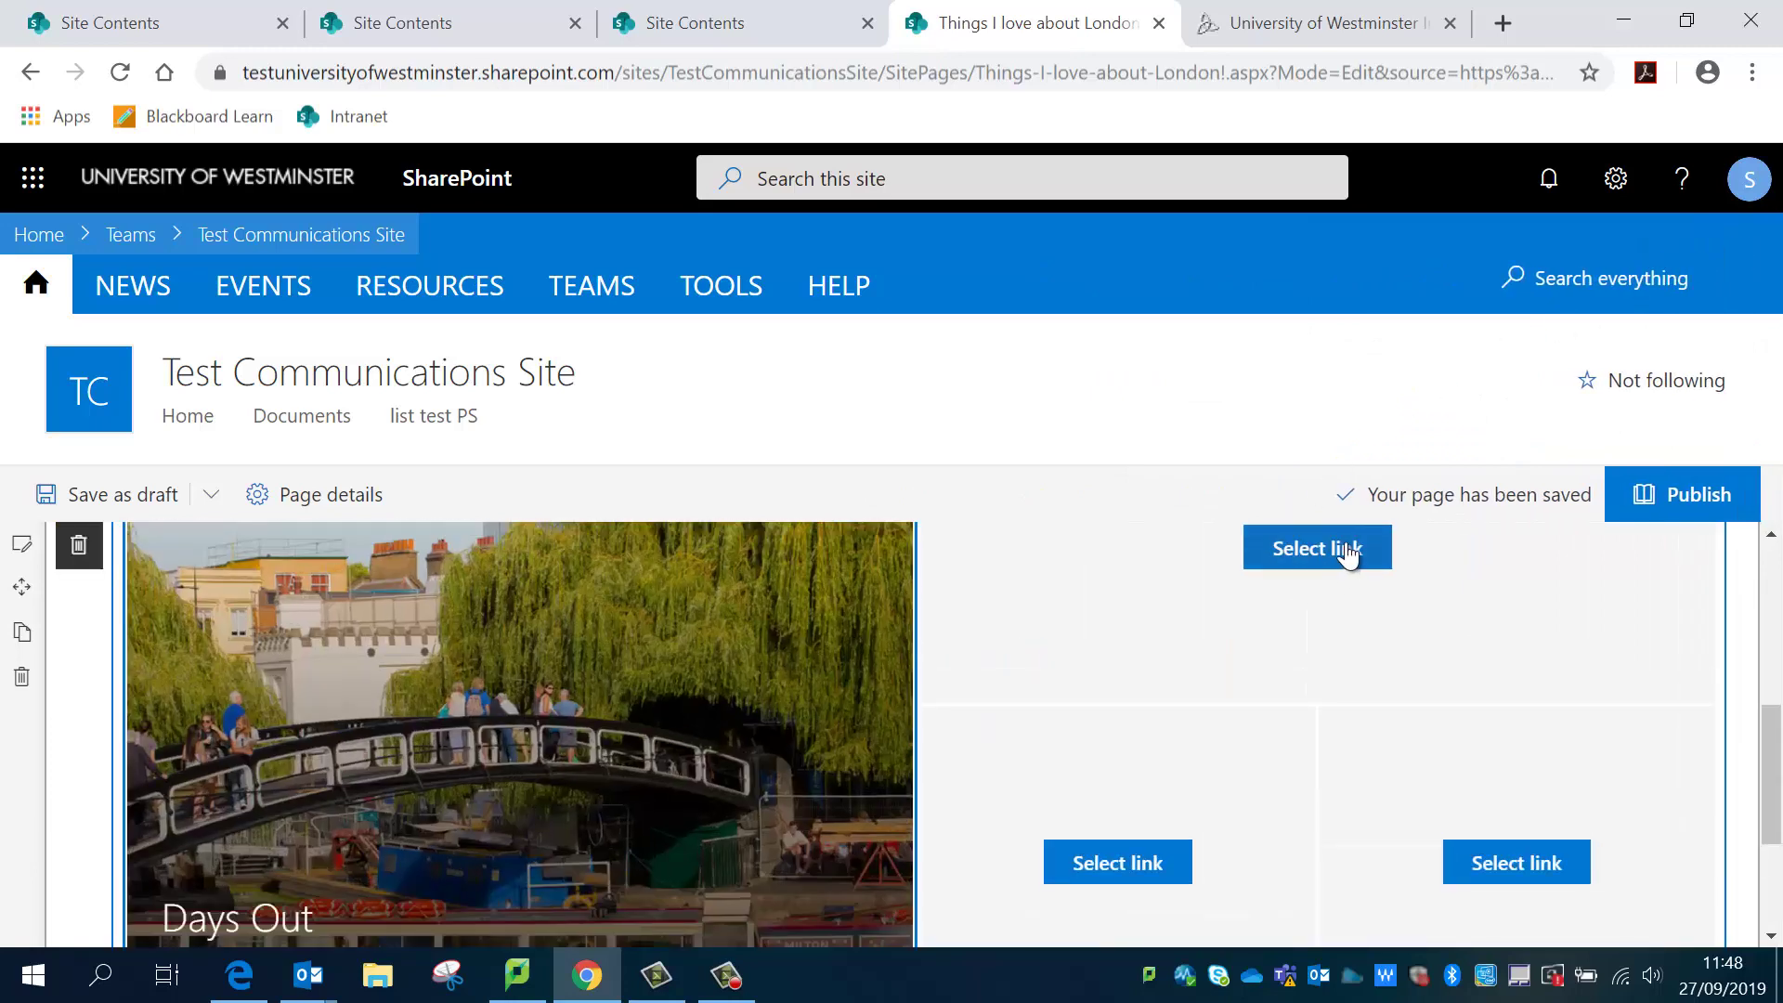
Link the second Hero tile to Architecture.aspx, titled 'Beautiful Buildings'.
{"action": "left_click", "coordinate": [1346, 549]}
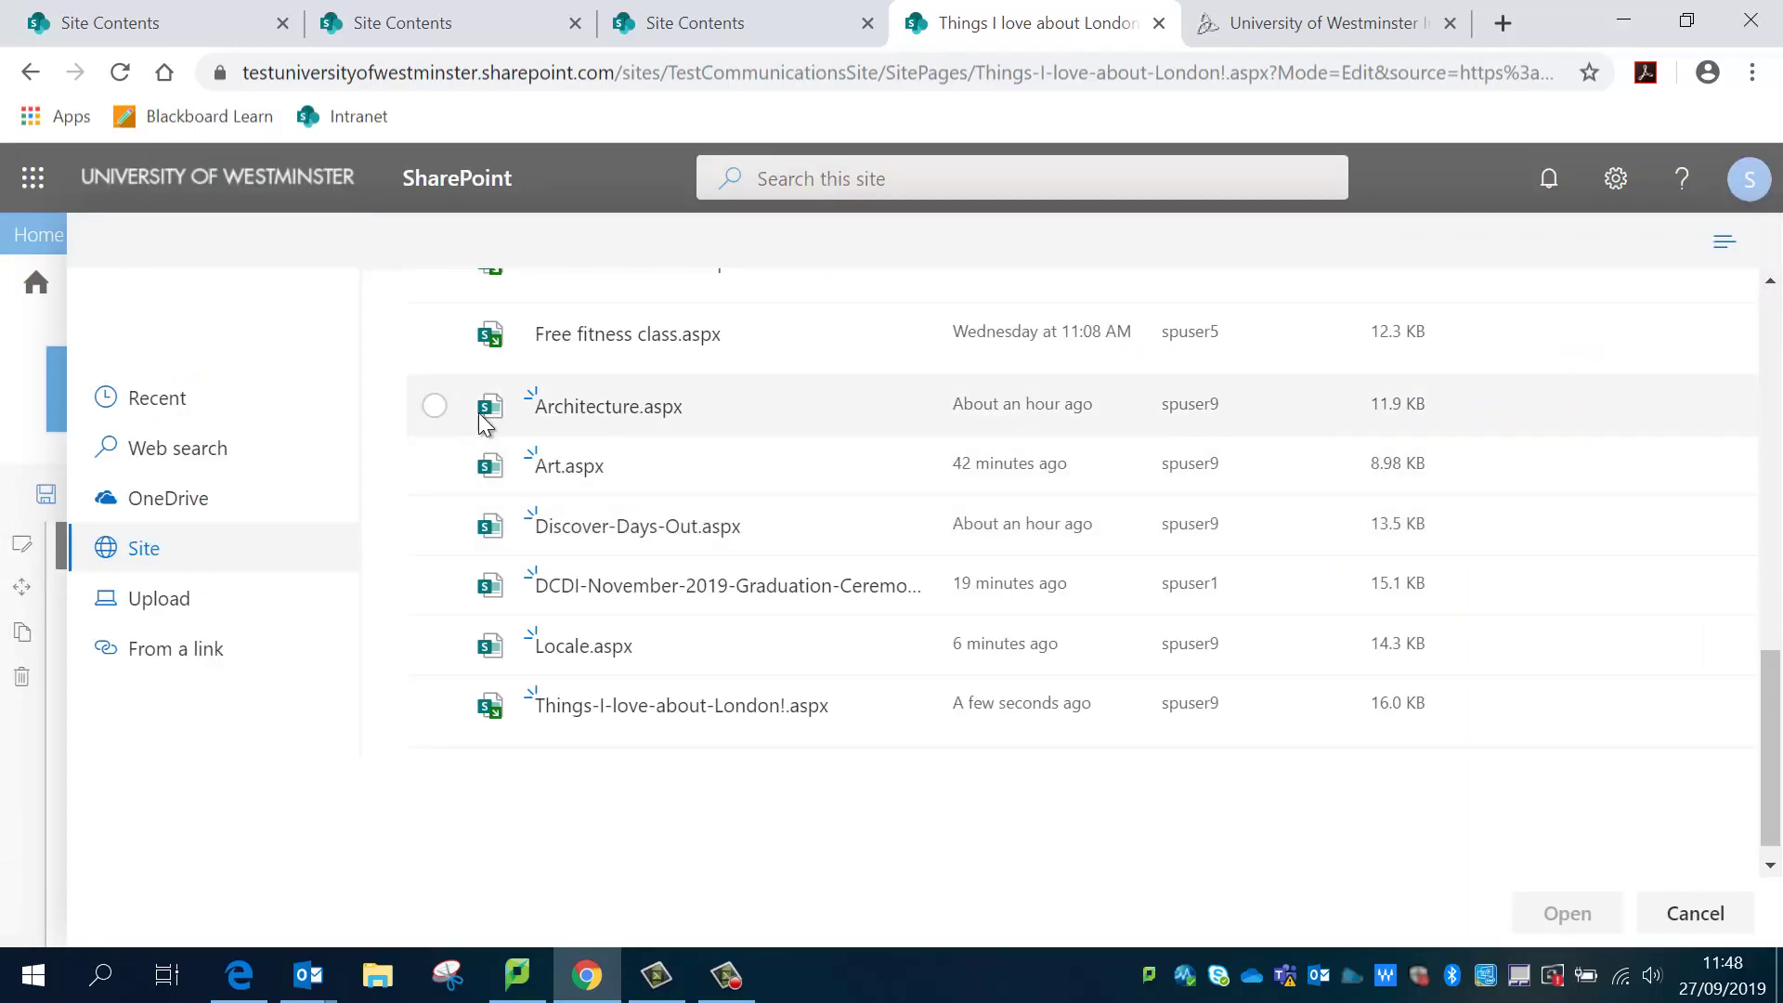
{"action": "left_click", "coordinate": [431, 406]}
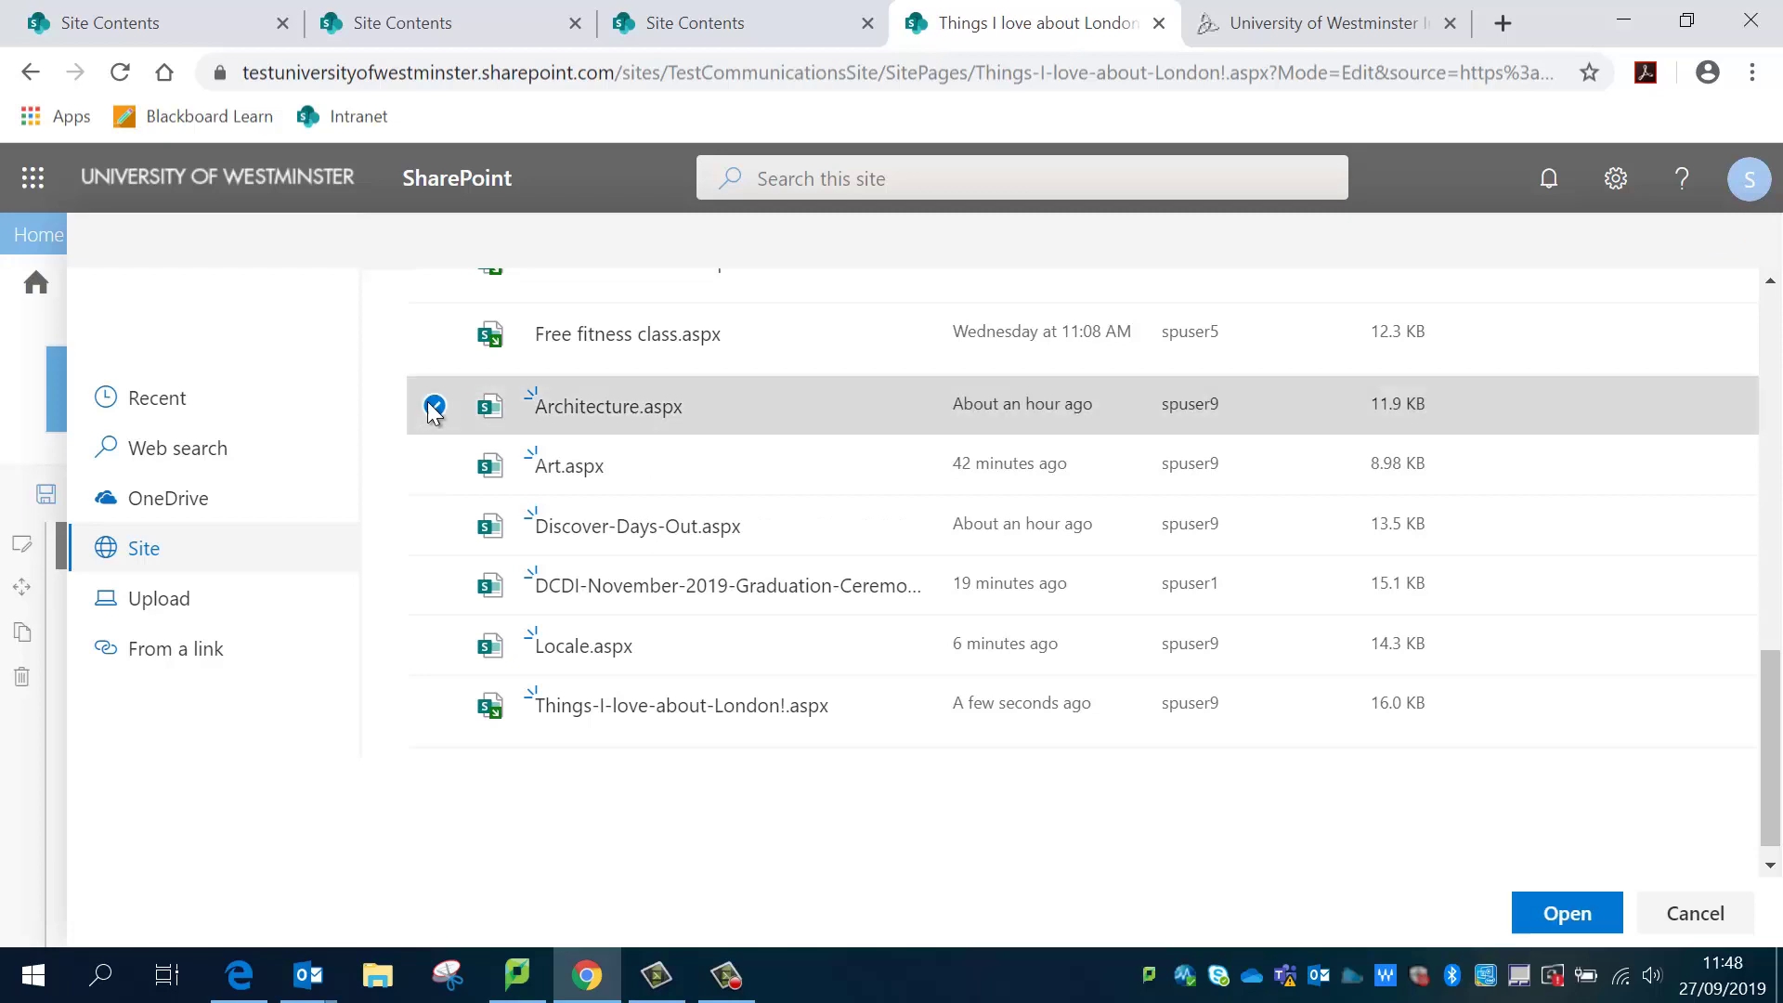
{"action": "left_click", "coordinate": [1569, 914]}
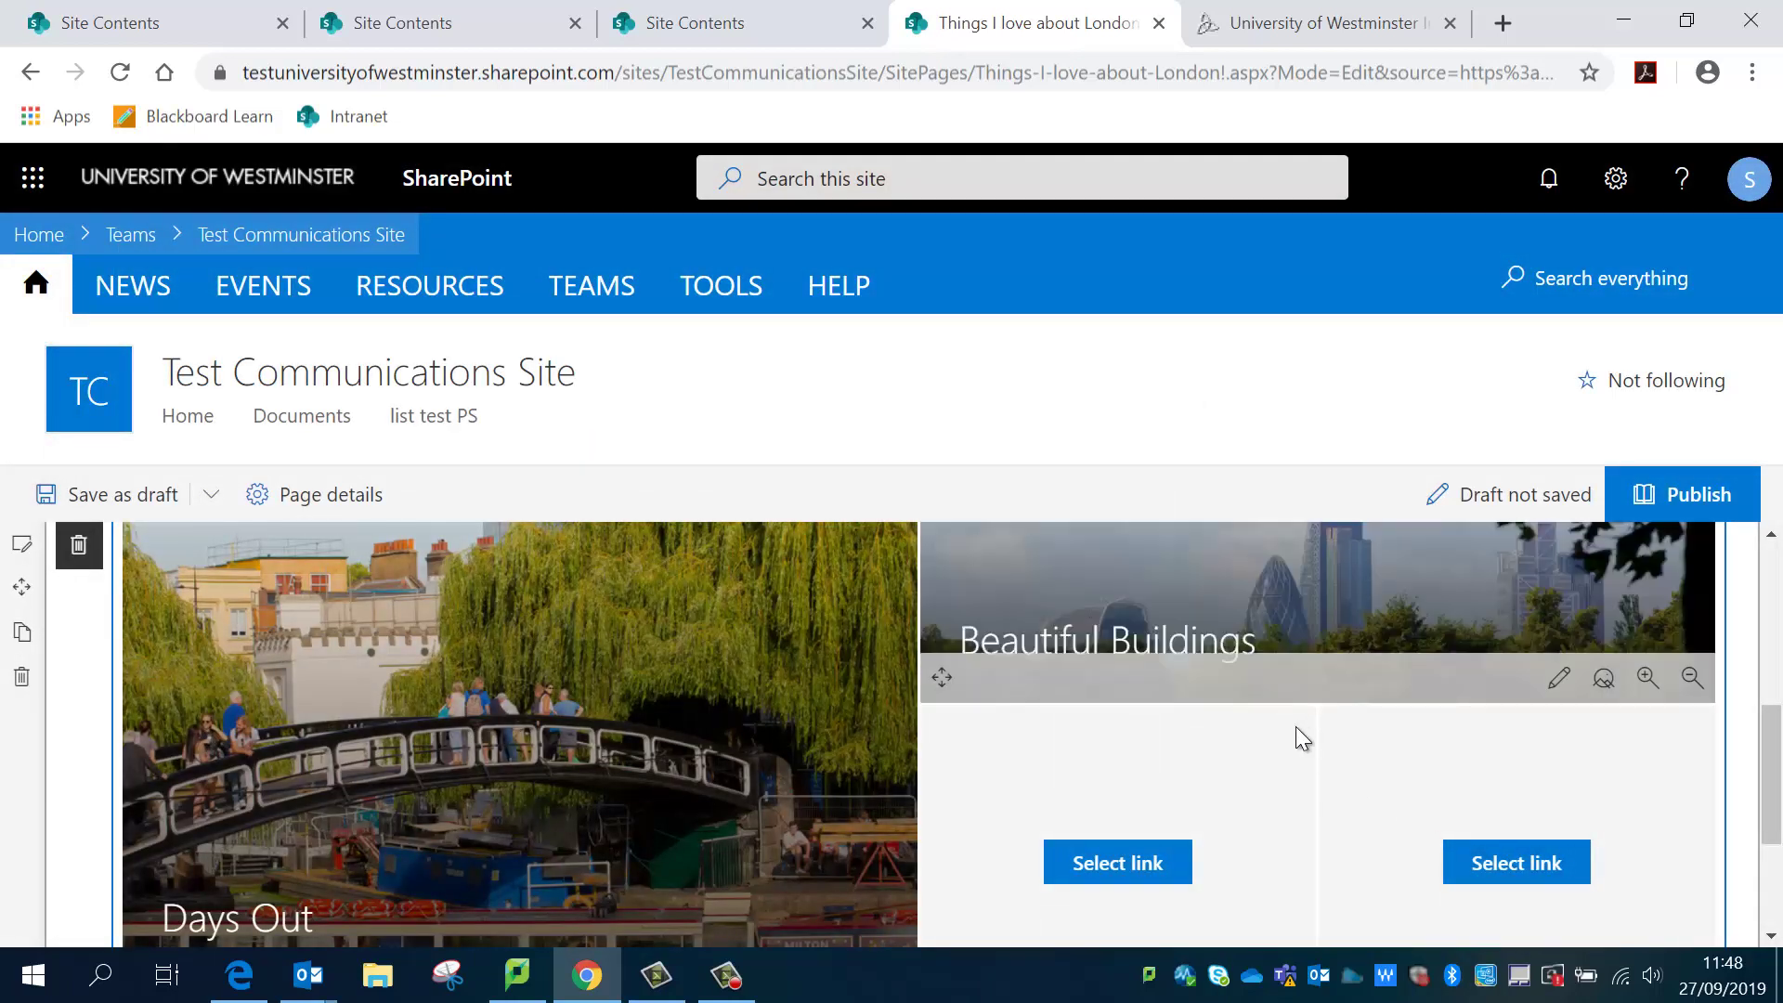
Move the Beautiful Buildings focal point down onto the city skyline.
{"action": "scroll", "coordinate": [1300, 733], "scroll_direction": "up", "scroll_amount": 2}
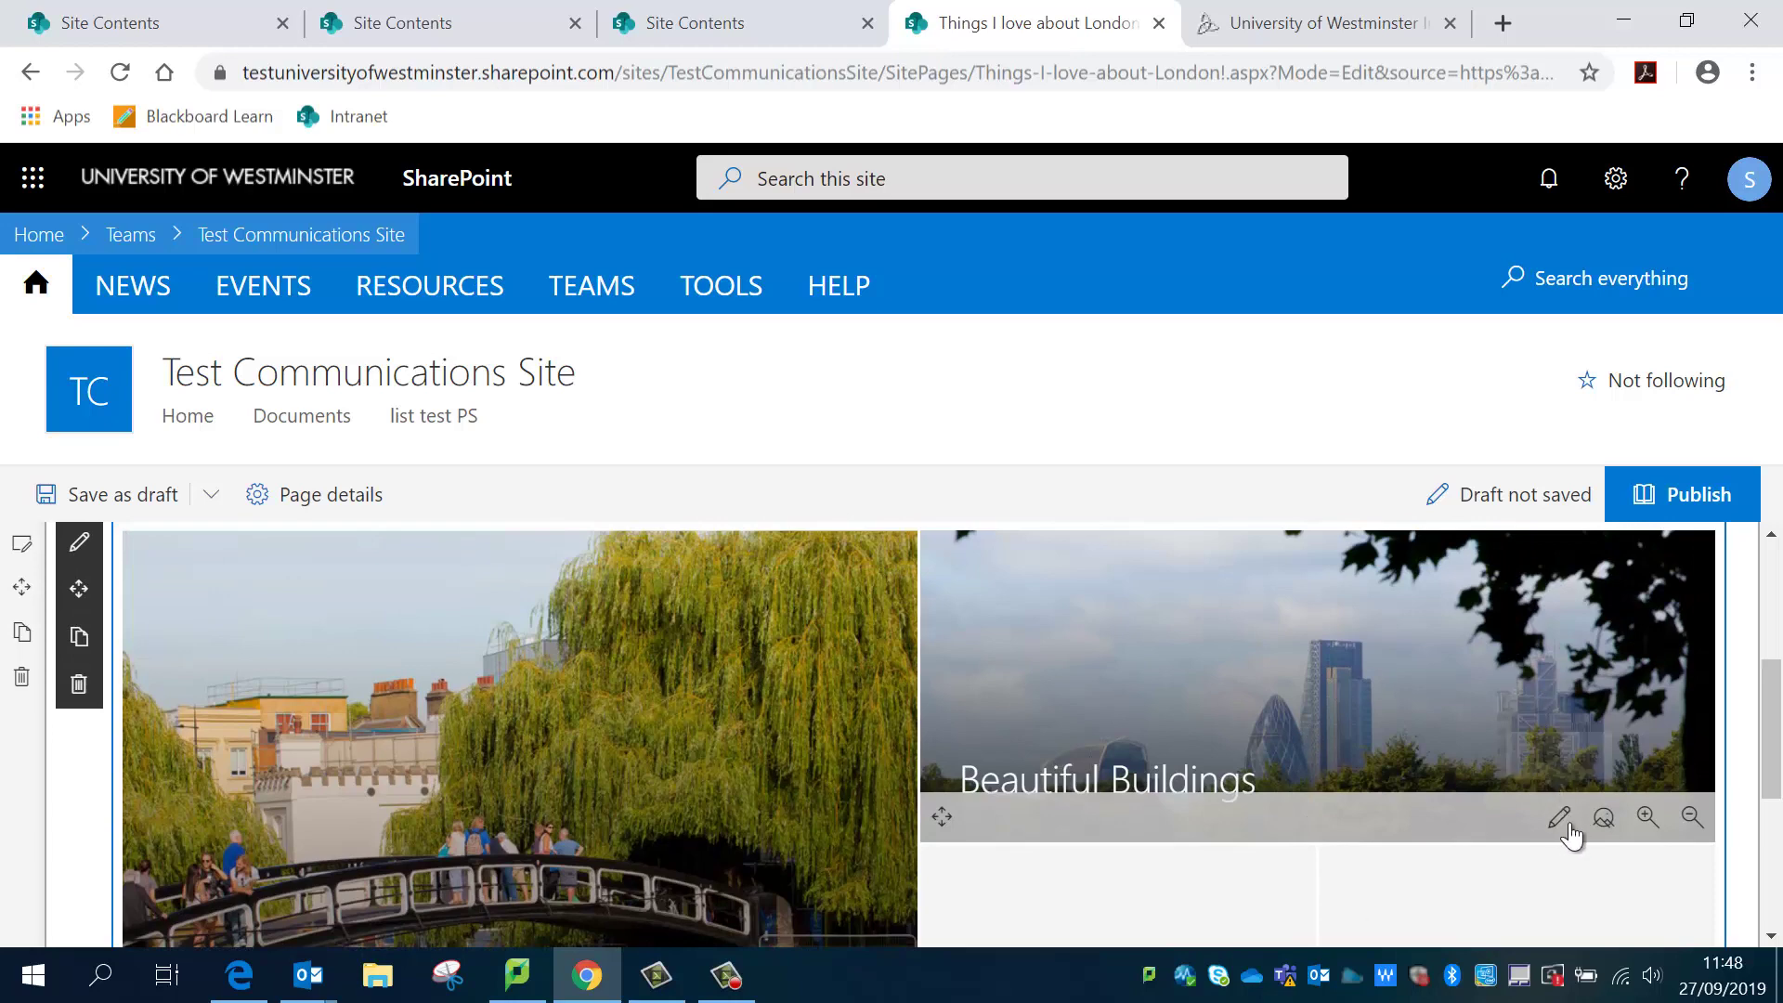
{"action": "left_click", "coordinate": [1604, 816]}
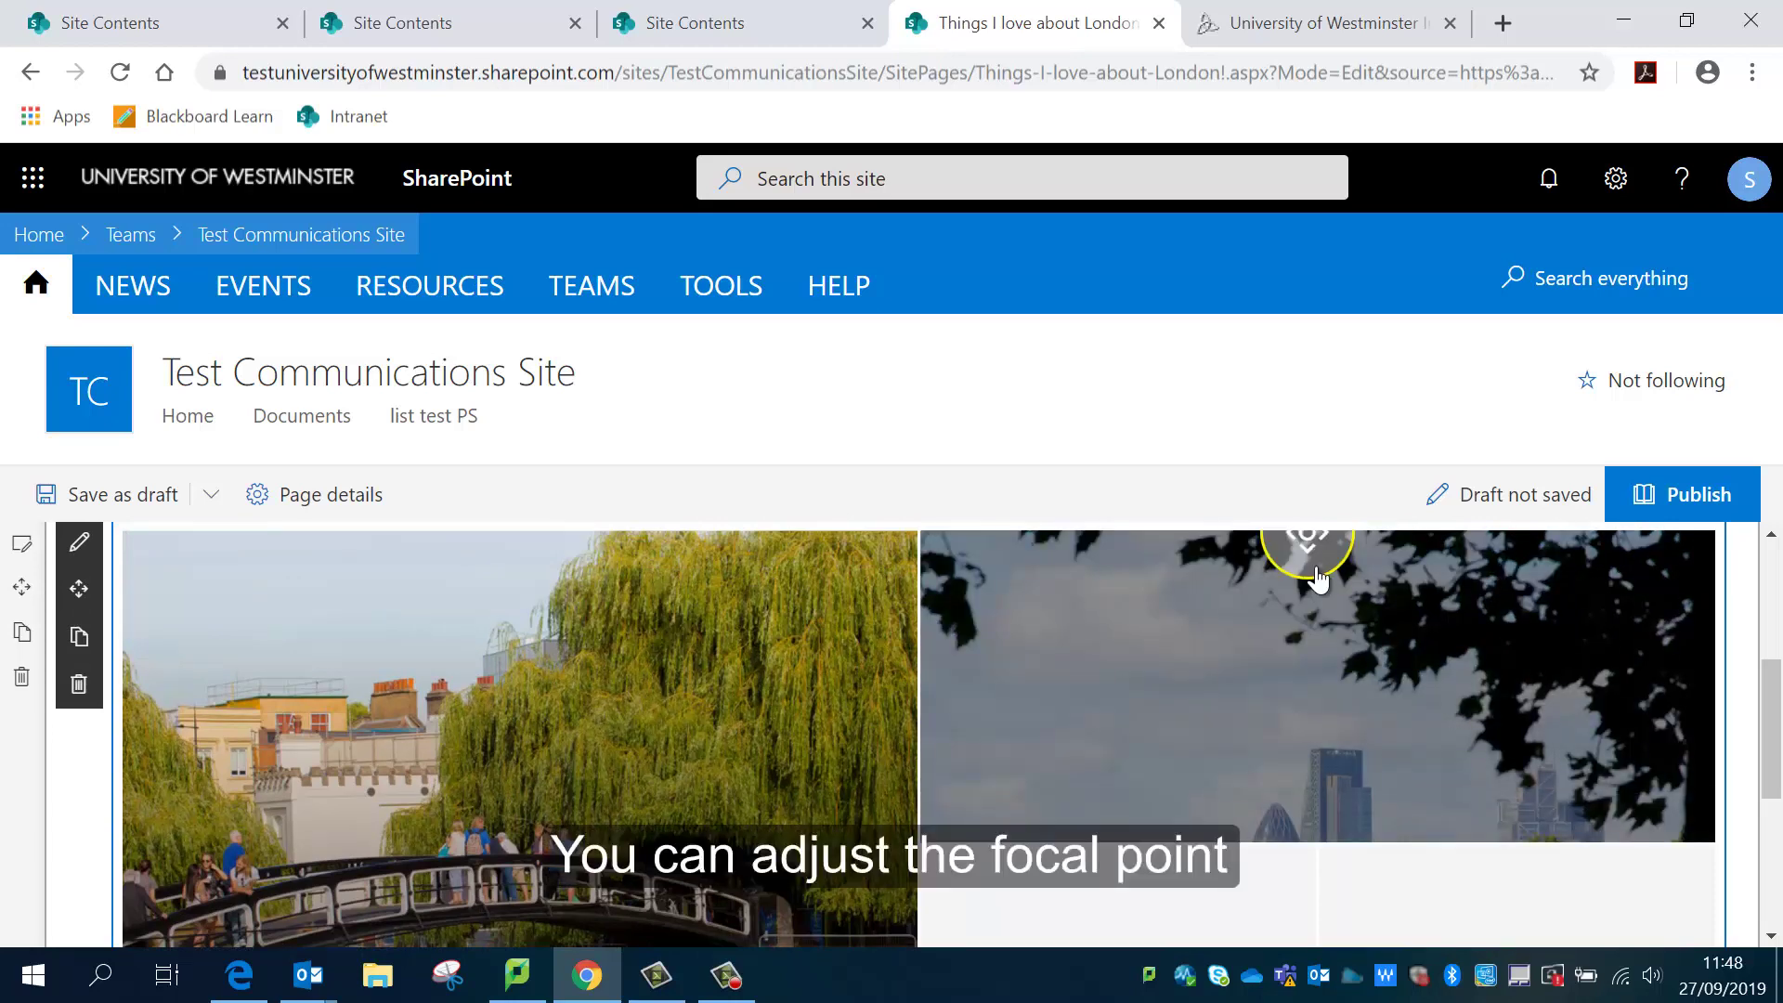
{"action": "left_click_drag", "start_coordinate": [1303, 545], "coordinate": [1325, 756]}
{"action": "scroll", "coordinate": [1363, 727], "scroll_direction": "down", "scroll_amount": 2}
{"action": "scroll", "coordinate": [1363, 730], "scroll_direction": "down", "scroll_amount": 1}
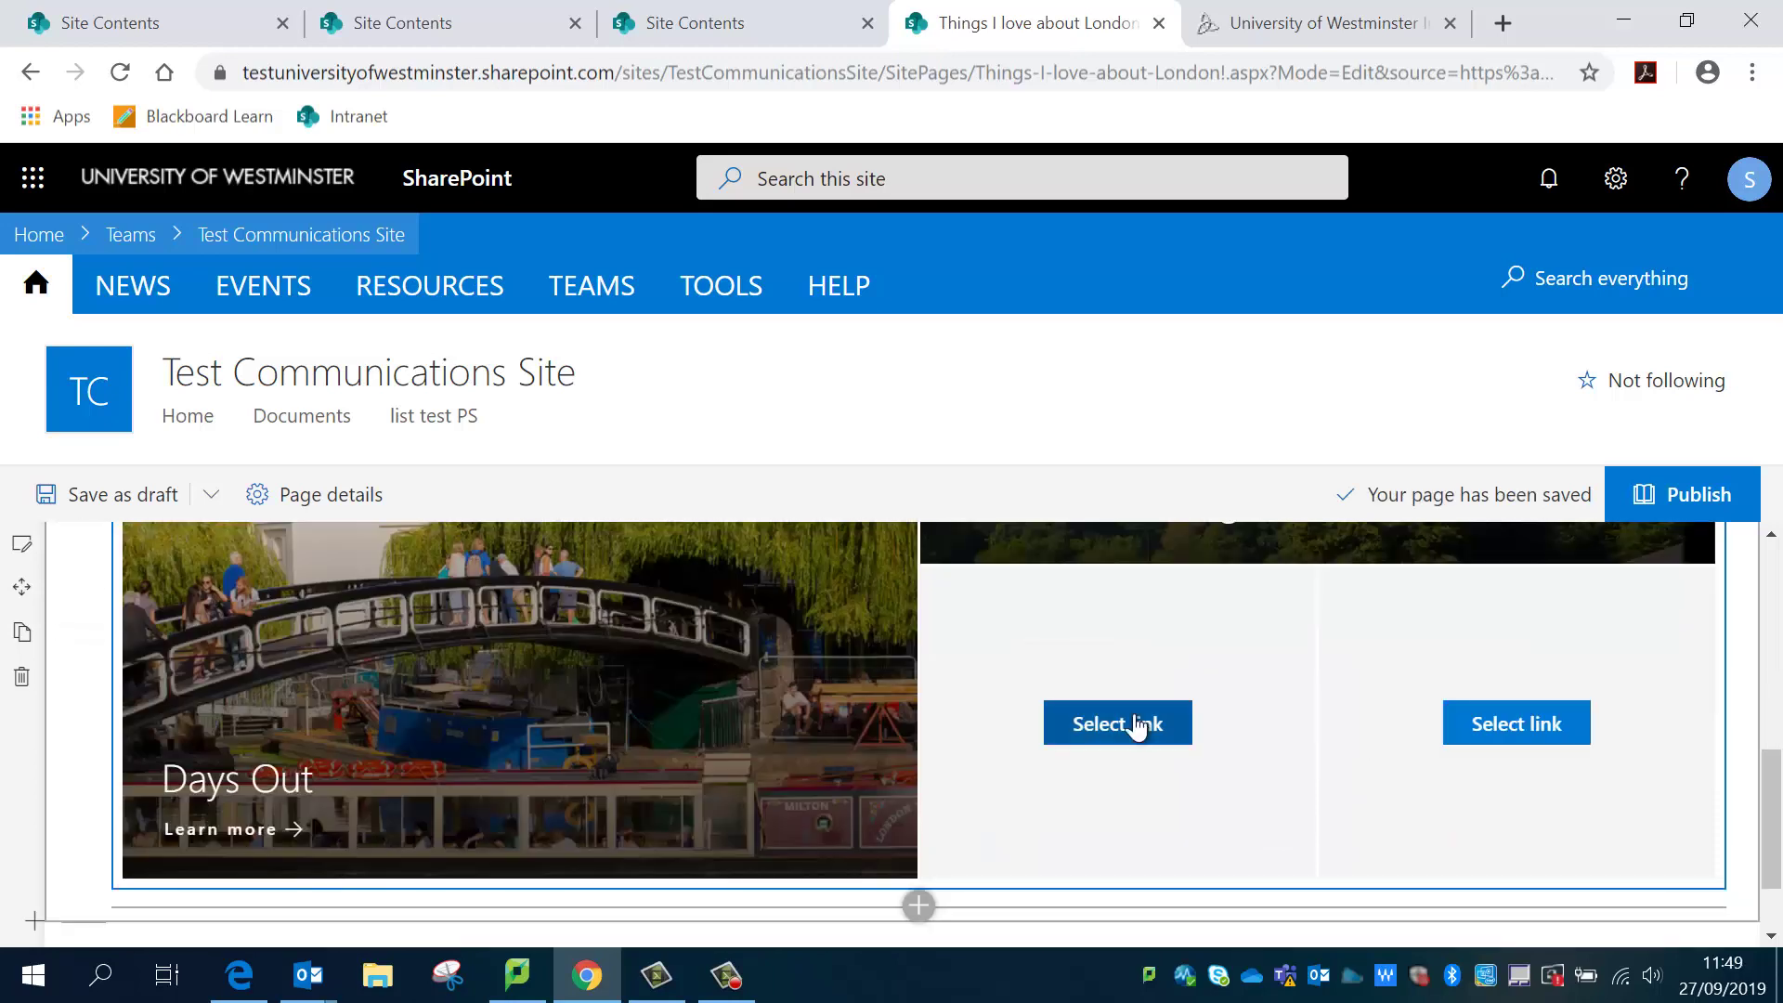
Link the third Hero tile to the Art.aspx page.
{"action": "left_click", "coordinate": [1137, 721]}
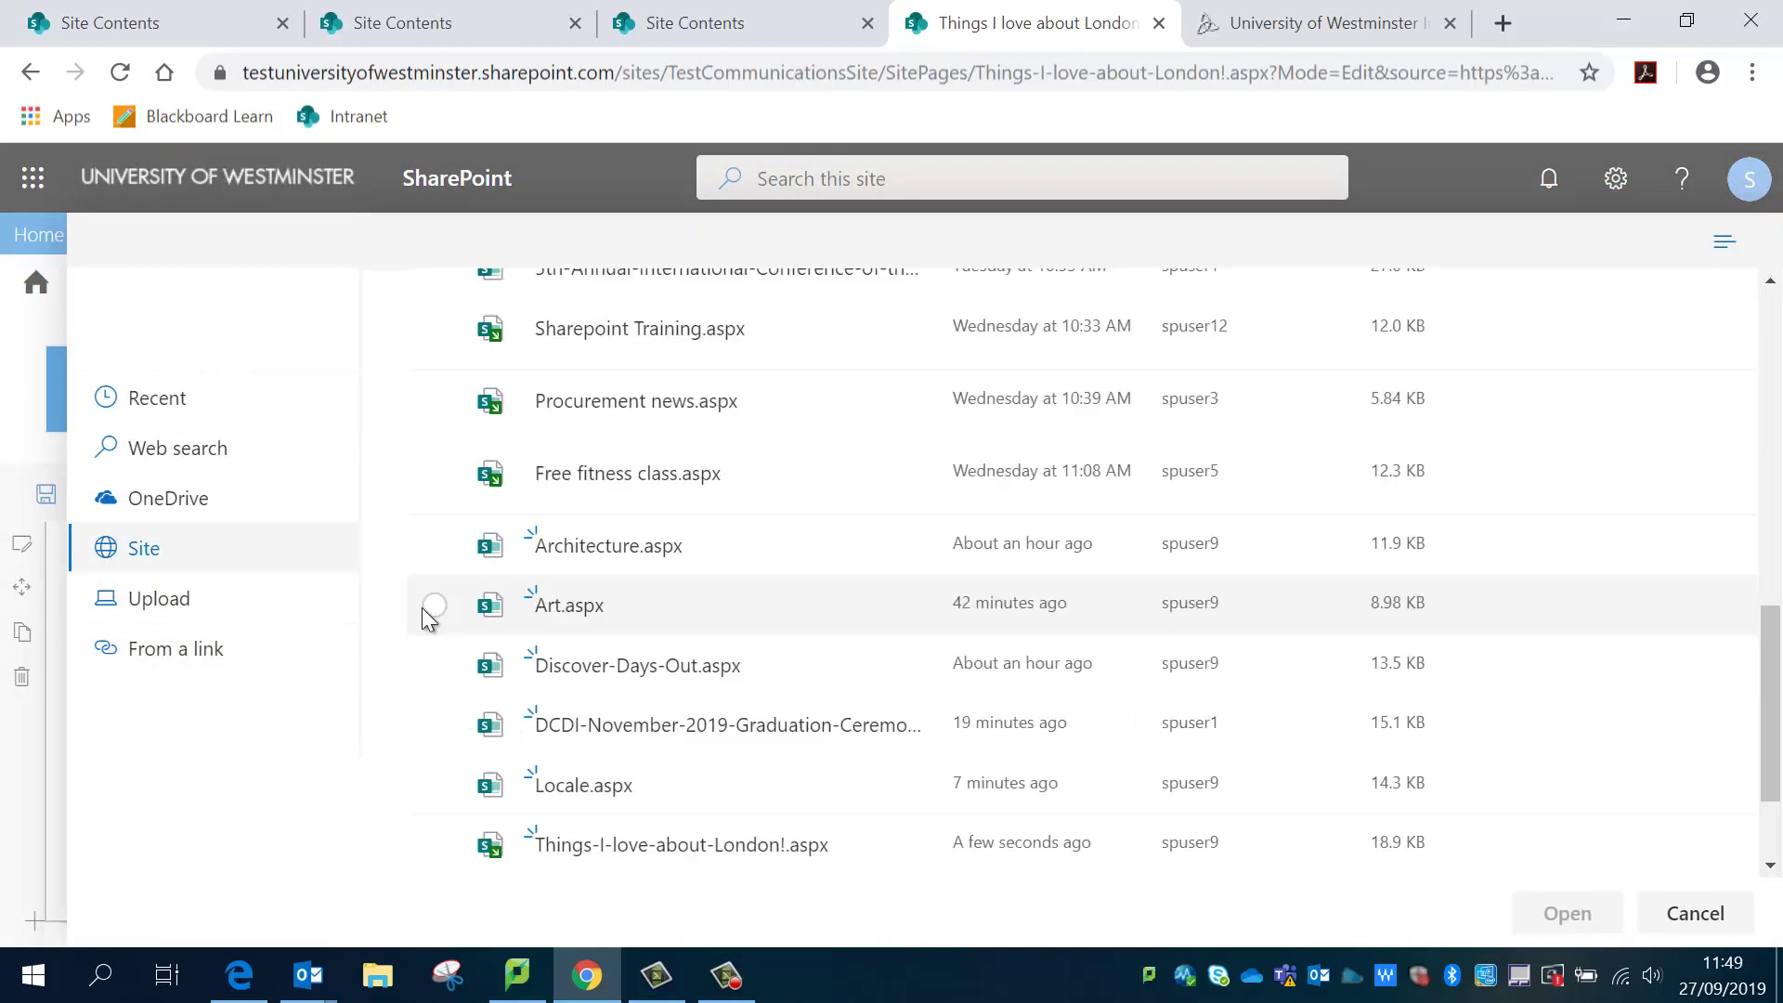
{"action": "left_click", "coordinate": [434, 604]}
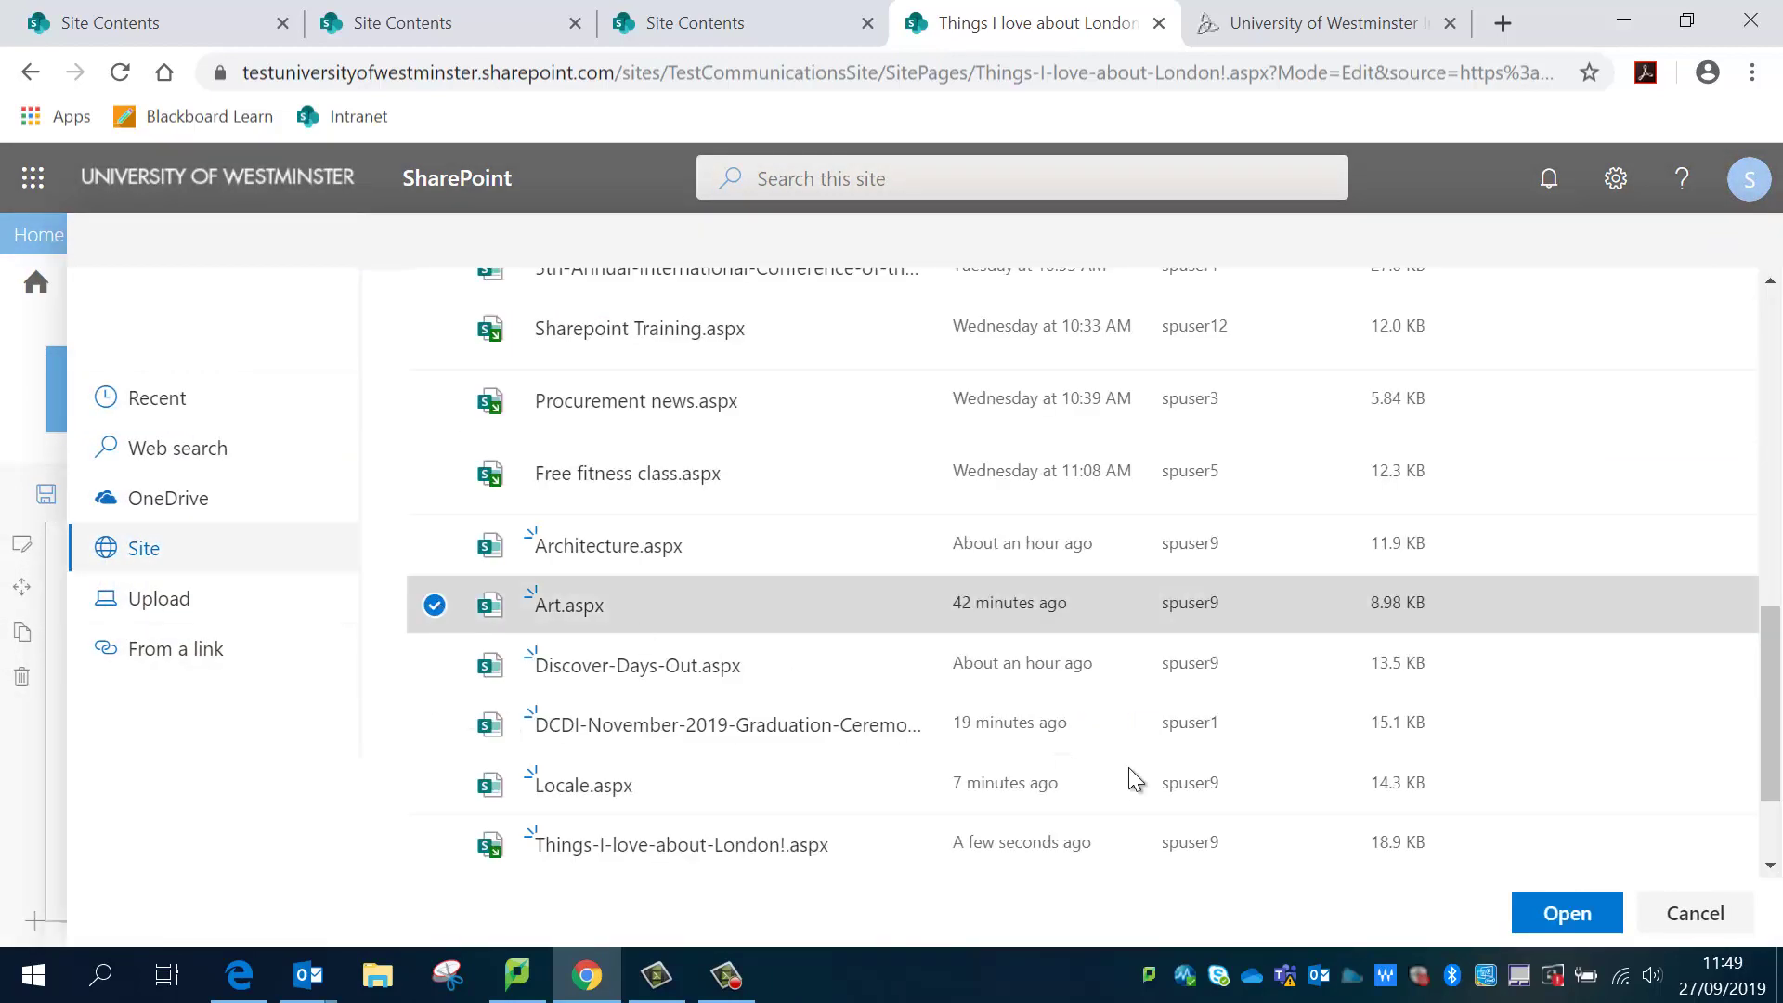
{"action": "left_click", "coordinate": [1566, 915]}
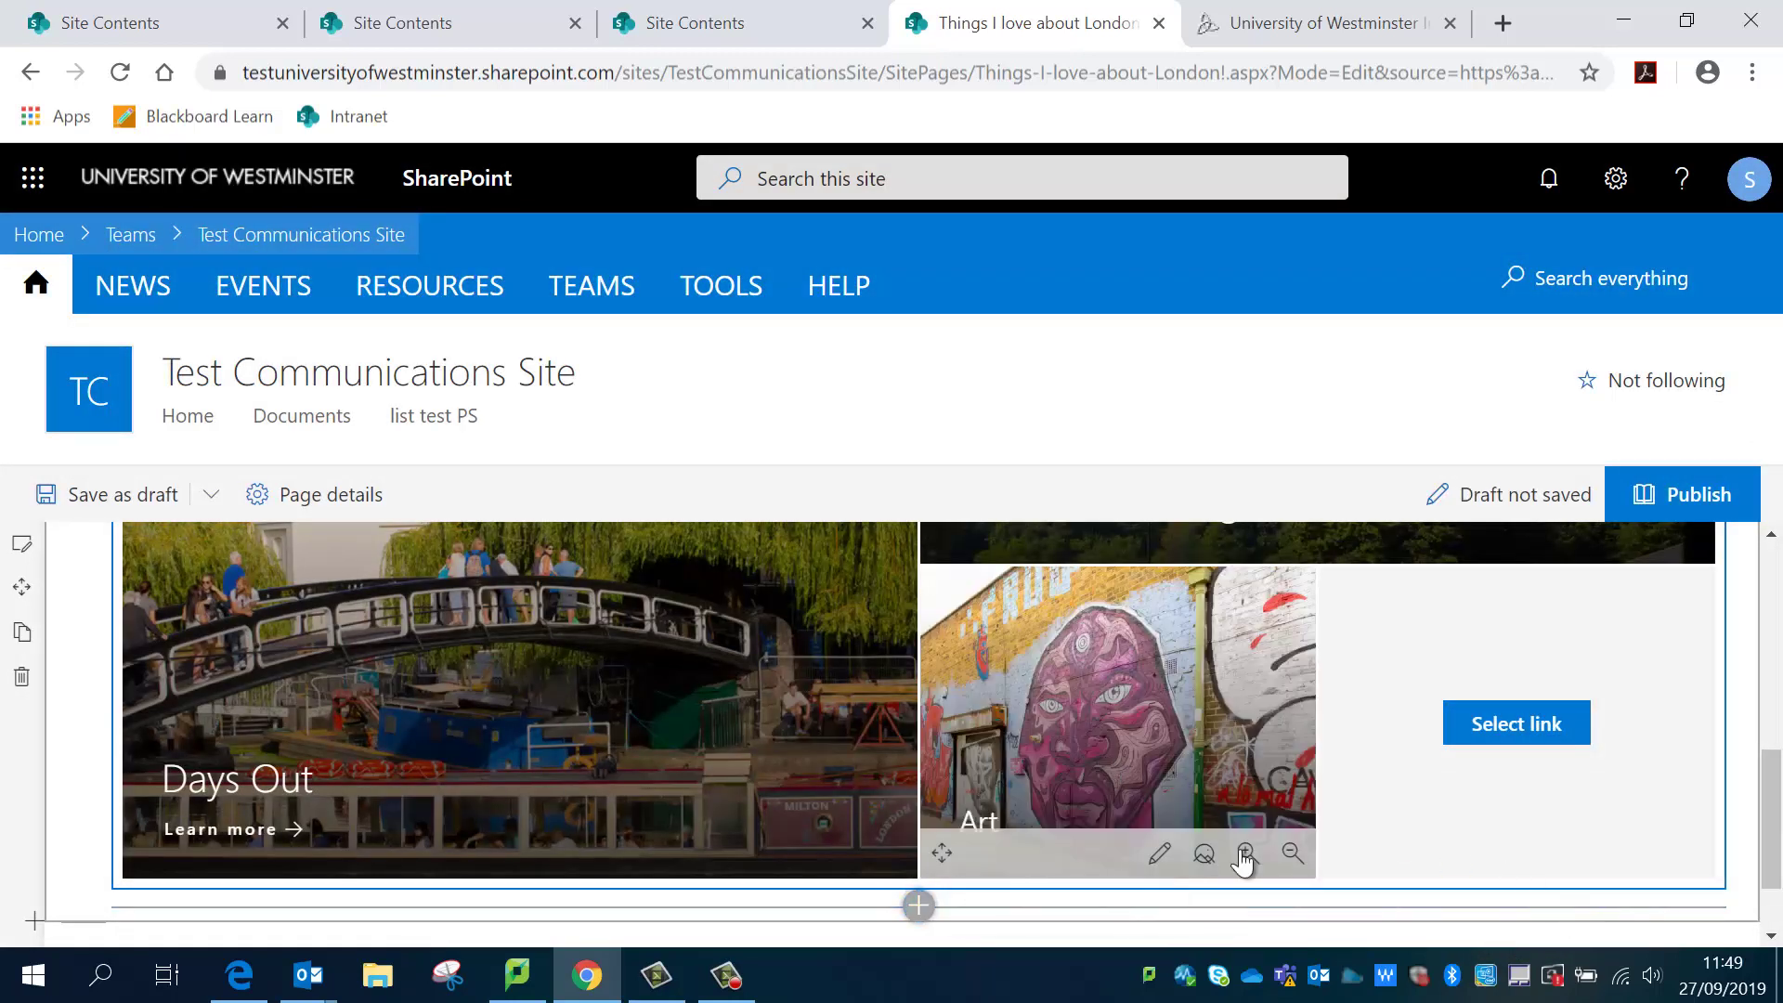
Zoom the Art mural image out, then in until the mural face fills the tile.
{"action": "left_click", "coordinate": [1291, 857]}
{"action": "left_click", "coordinate": [1292, 855]}
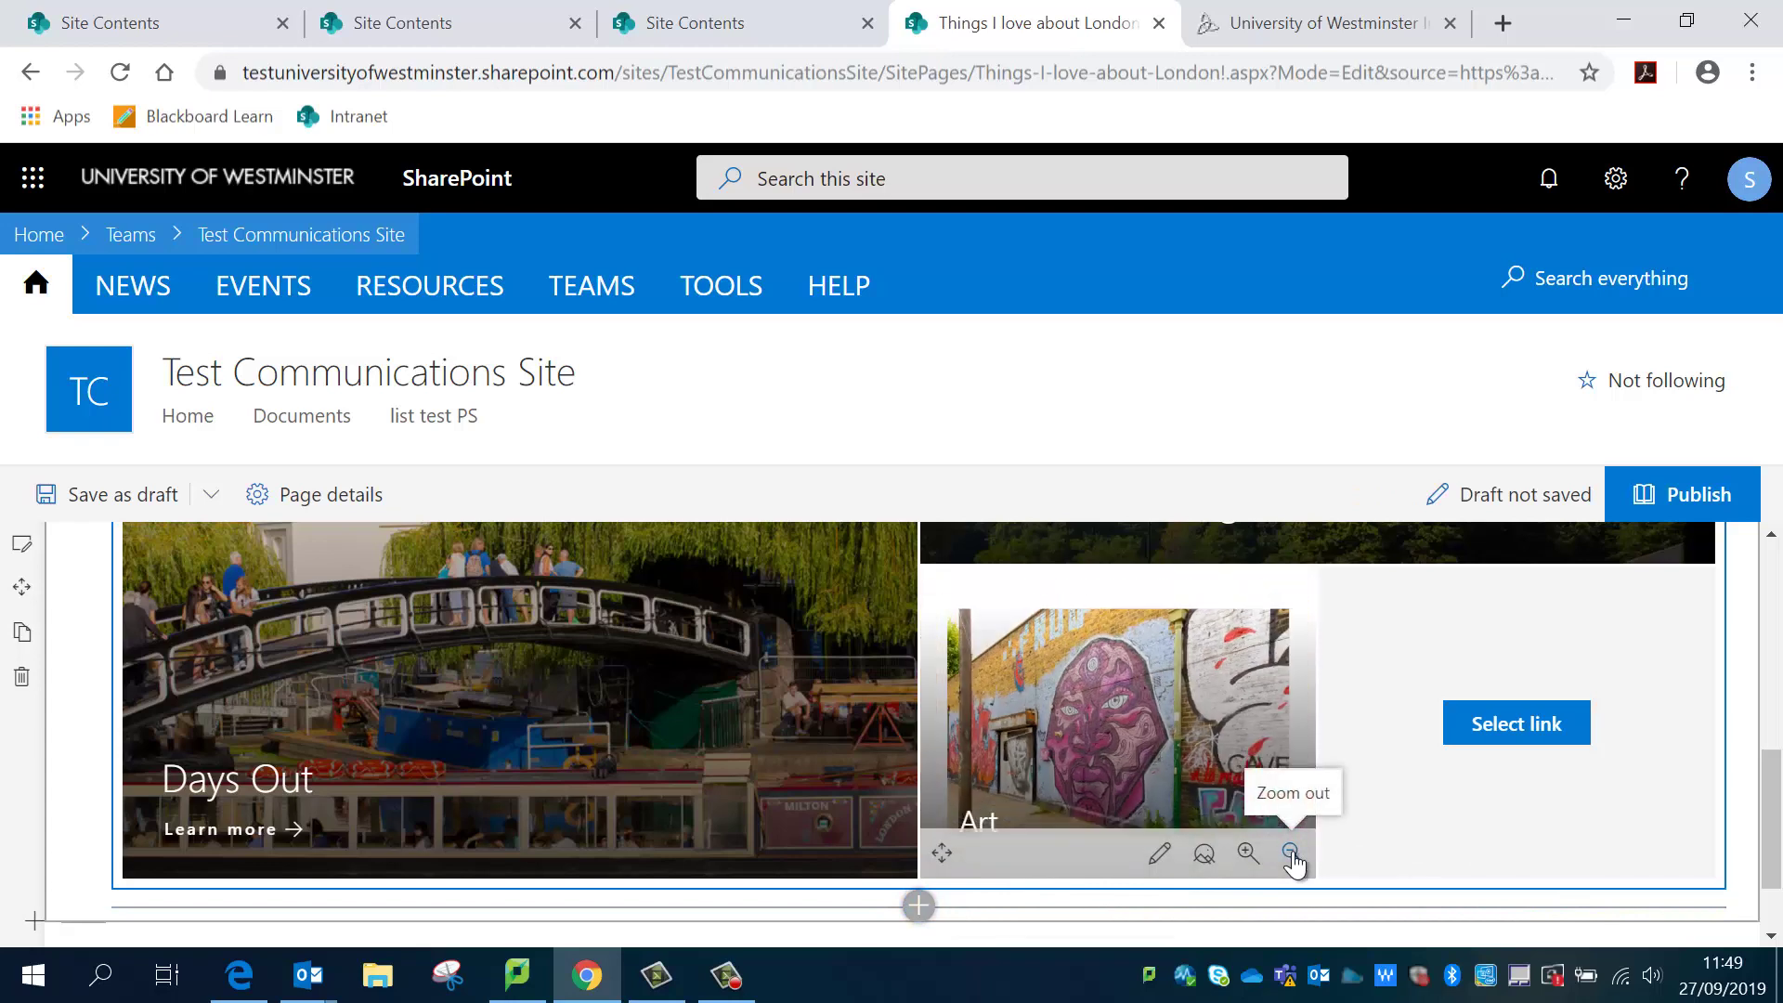
{"action": "left_click", "coordinate": [1293, 855]}
{"action": "left_click", "coordinate": [1246, 855]}
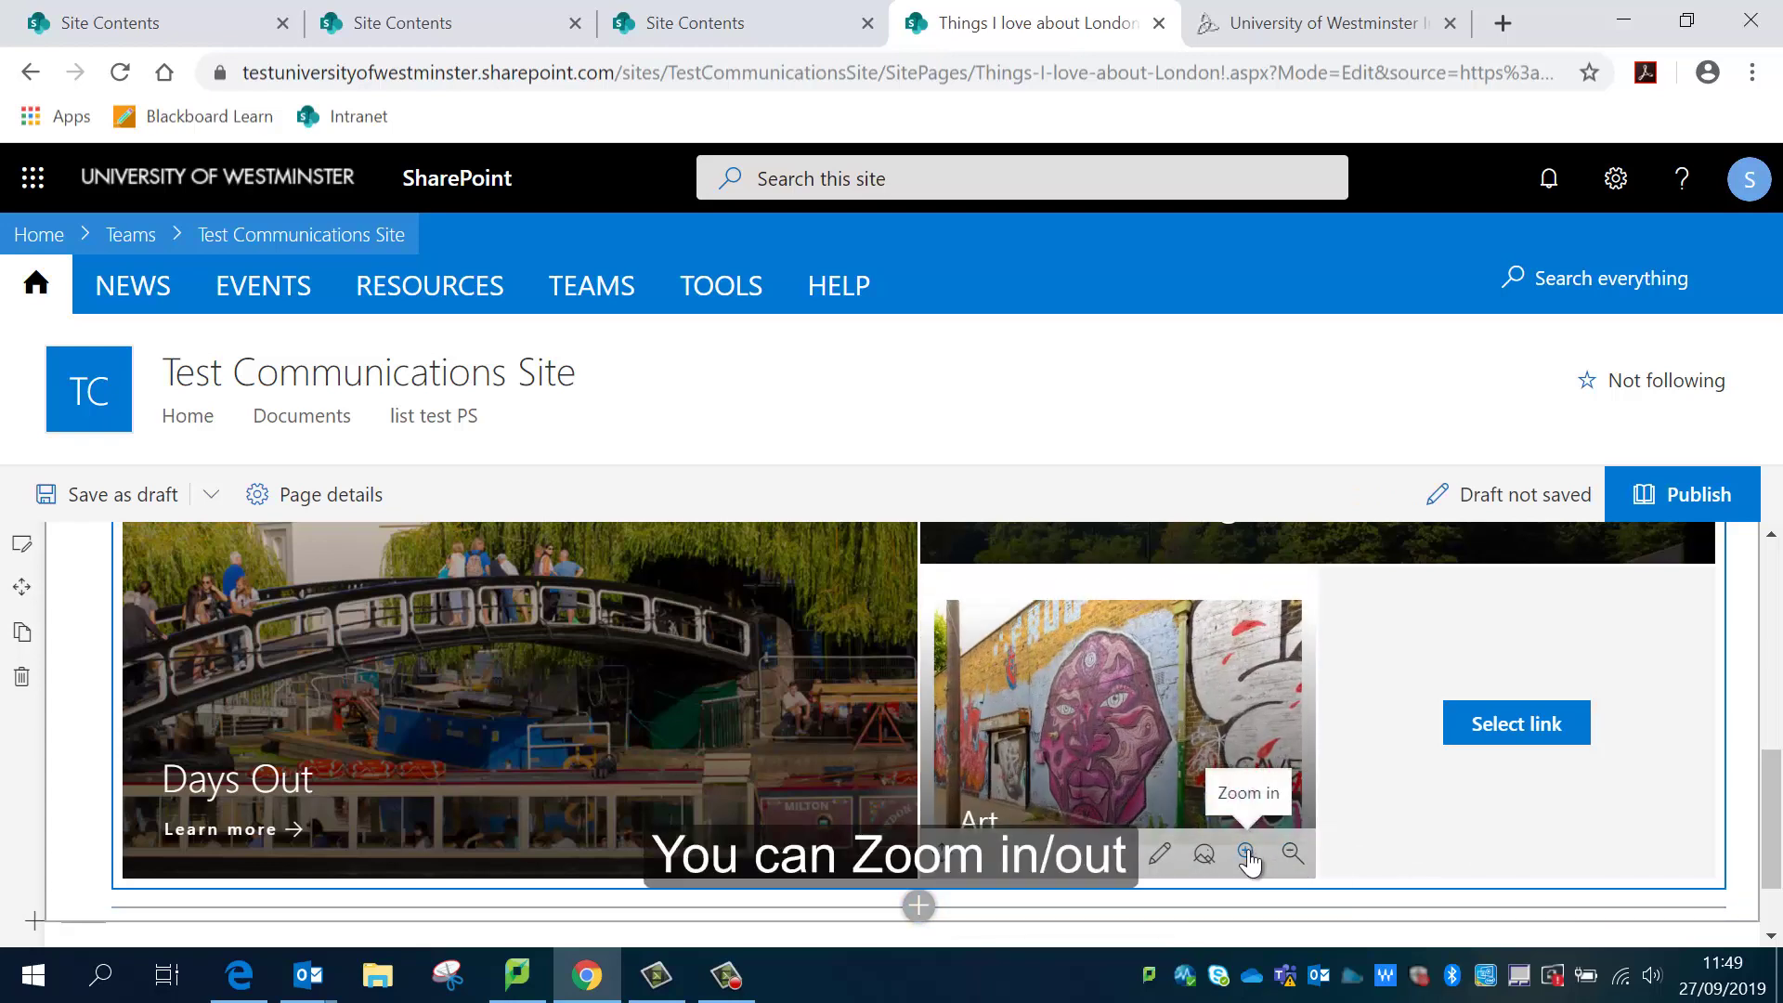
{"action": "left_click", "coordinate": [1247, 856]}
{"action": "left_click", "coordinate": [1246, 855]}
{"action": "left_click", "coordinate": [1246, 855]}
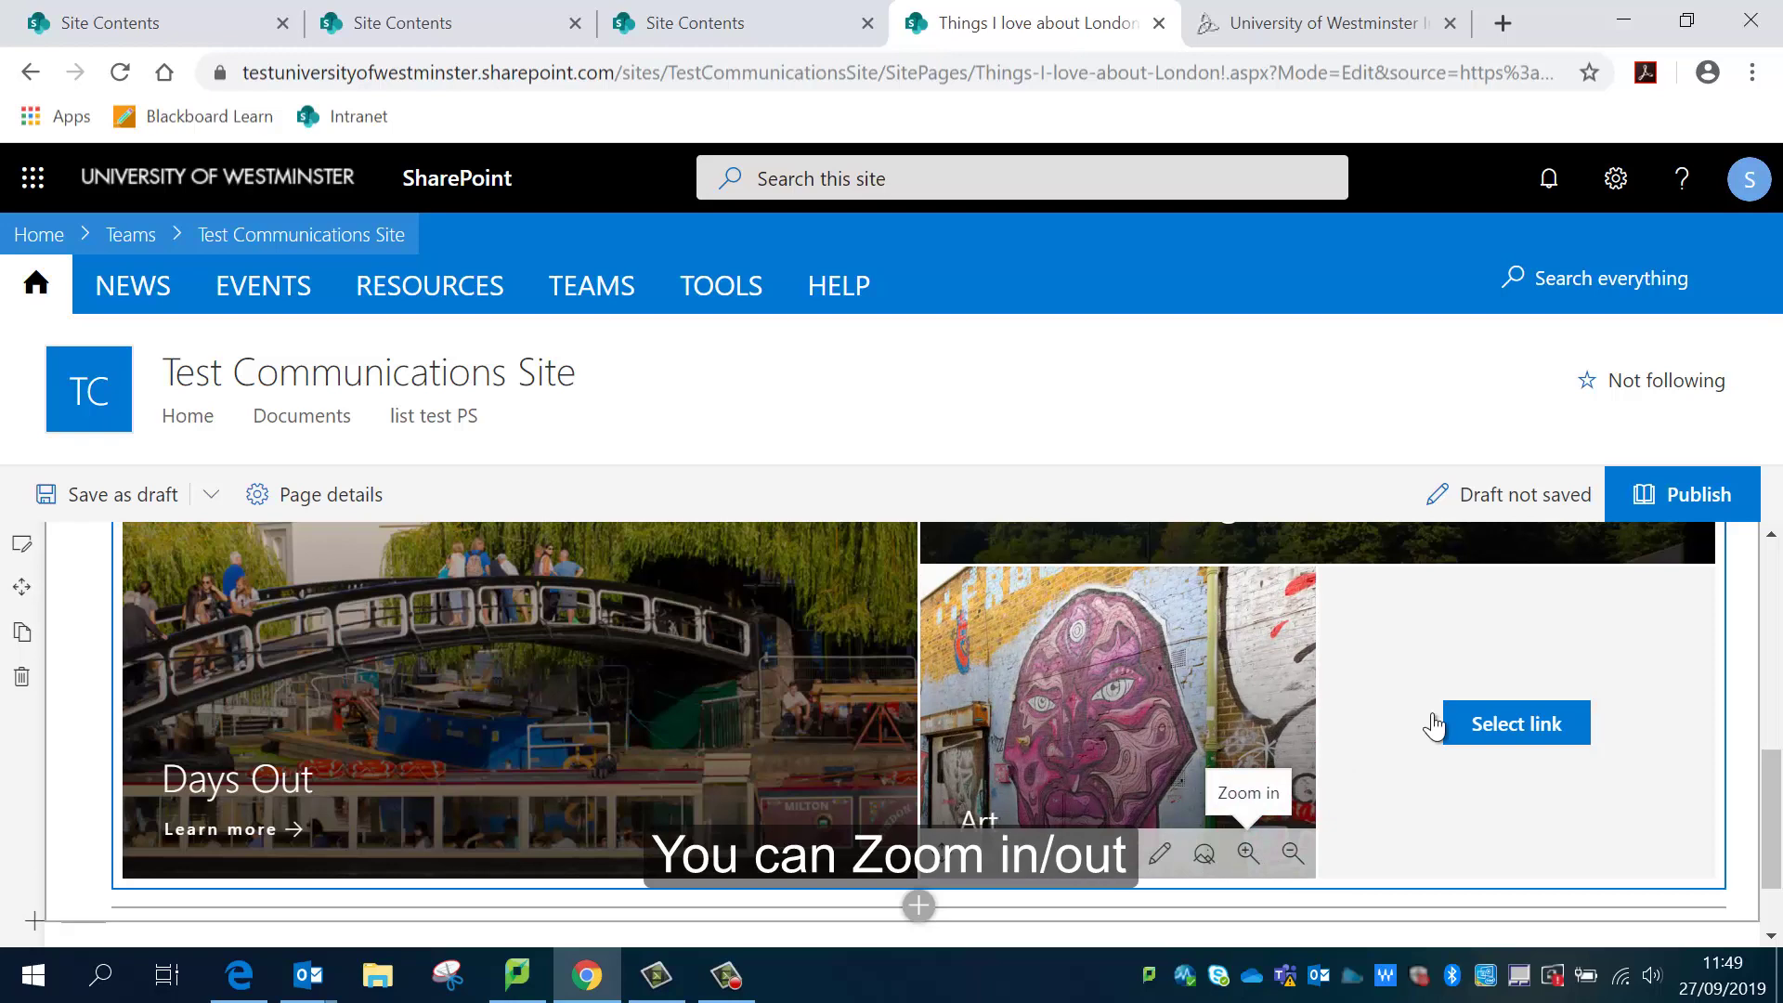
Link the fourth Hero tile to the Locale.aspx page.
{"action": "left_click", "coordinate": [1523, 730]}
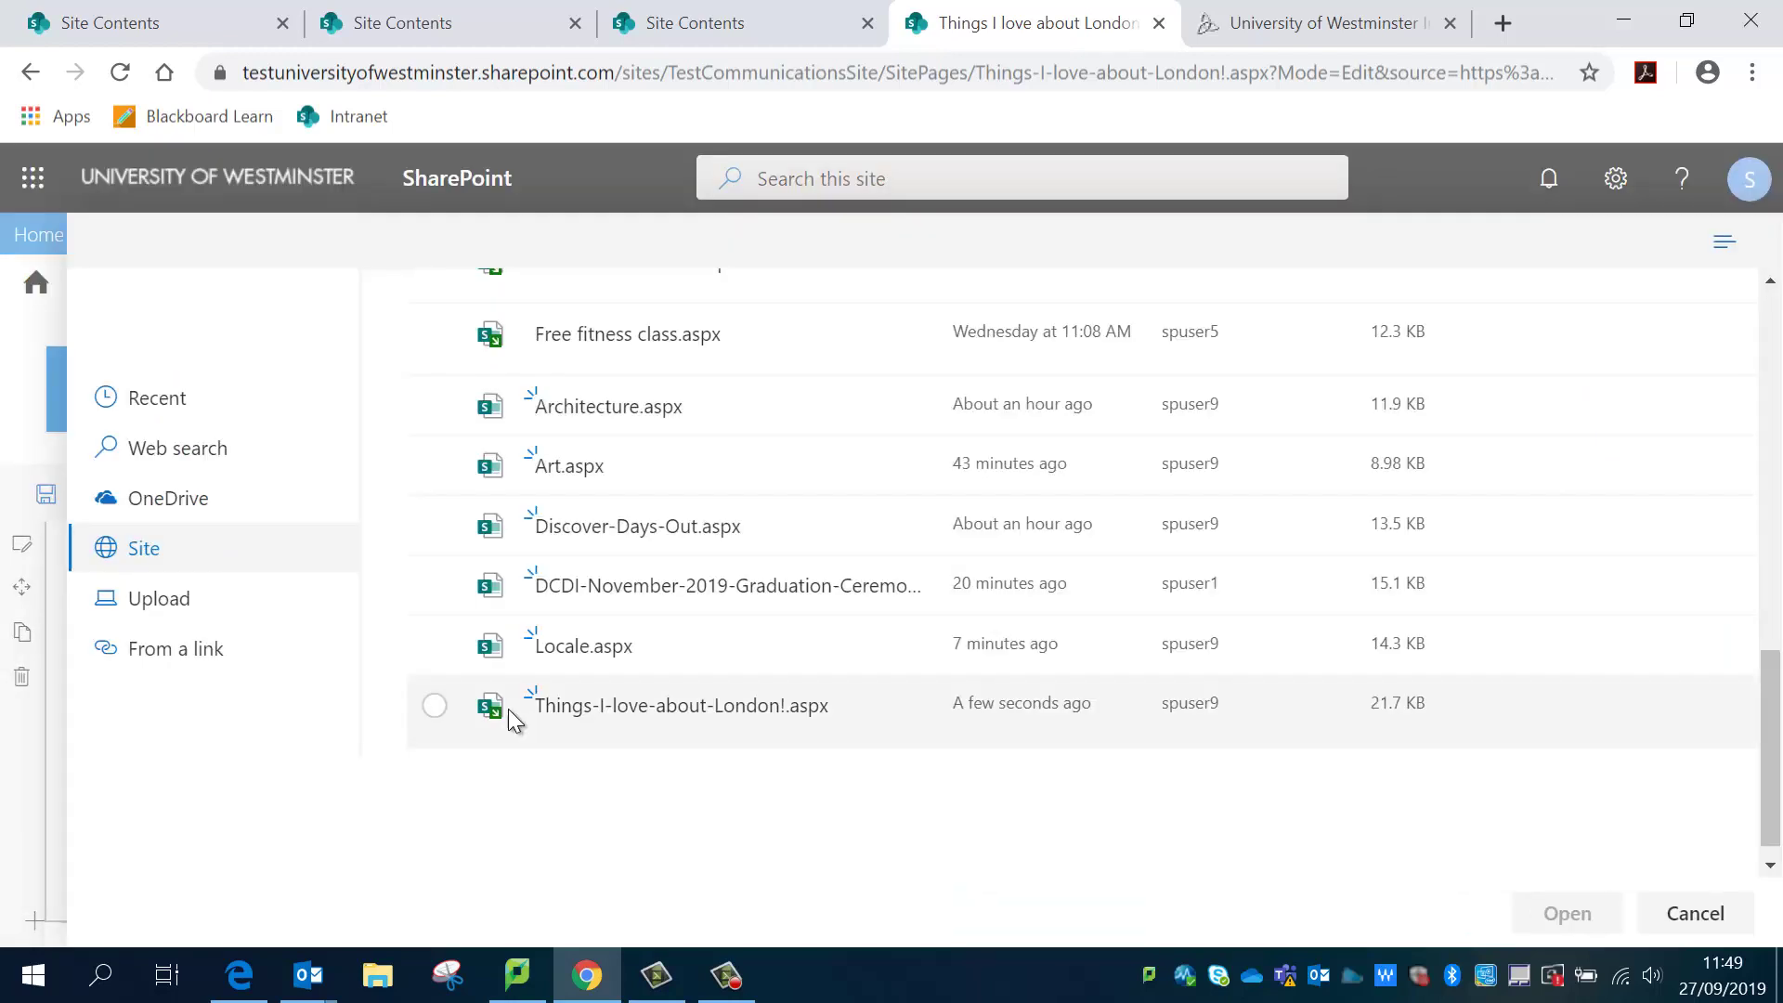
{"action": "left_click", "coordinate": [431, 646]}
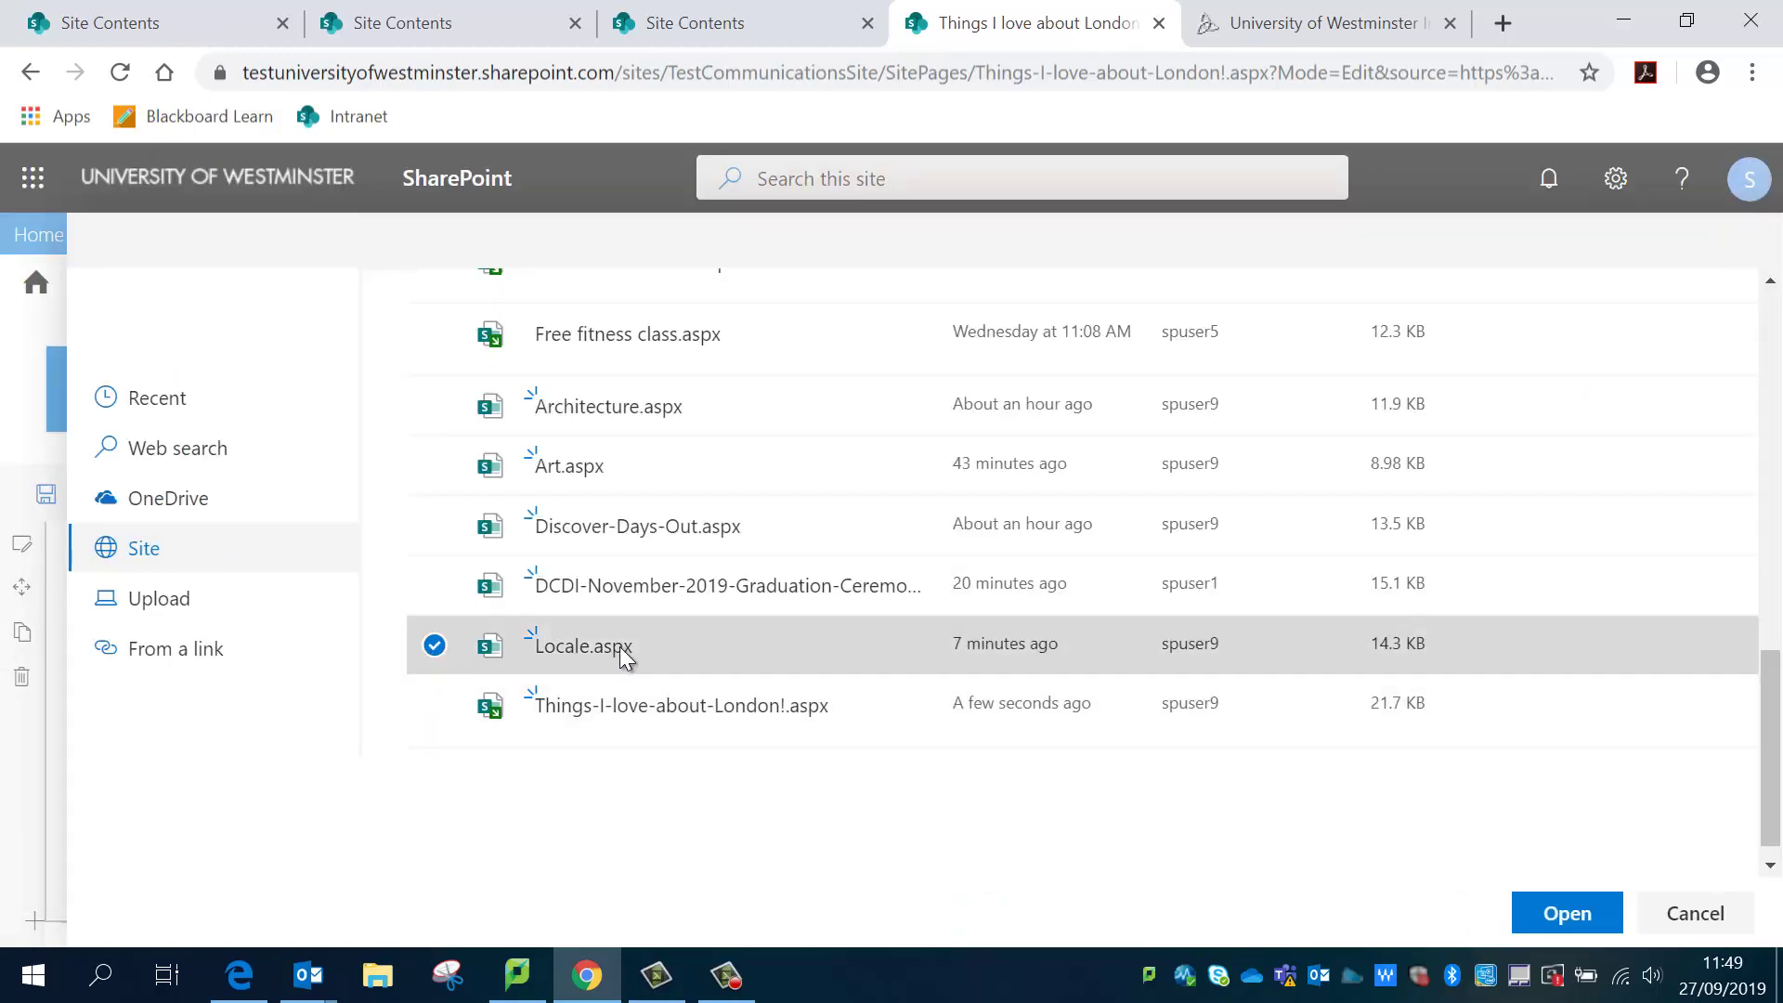
{"action": "left_click", "coordinate": [1582, 913]}
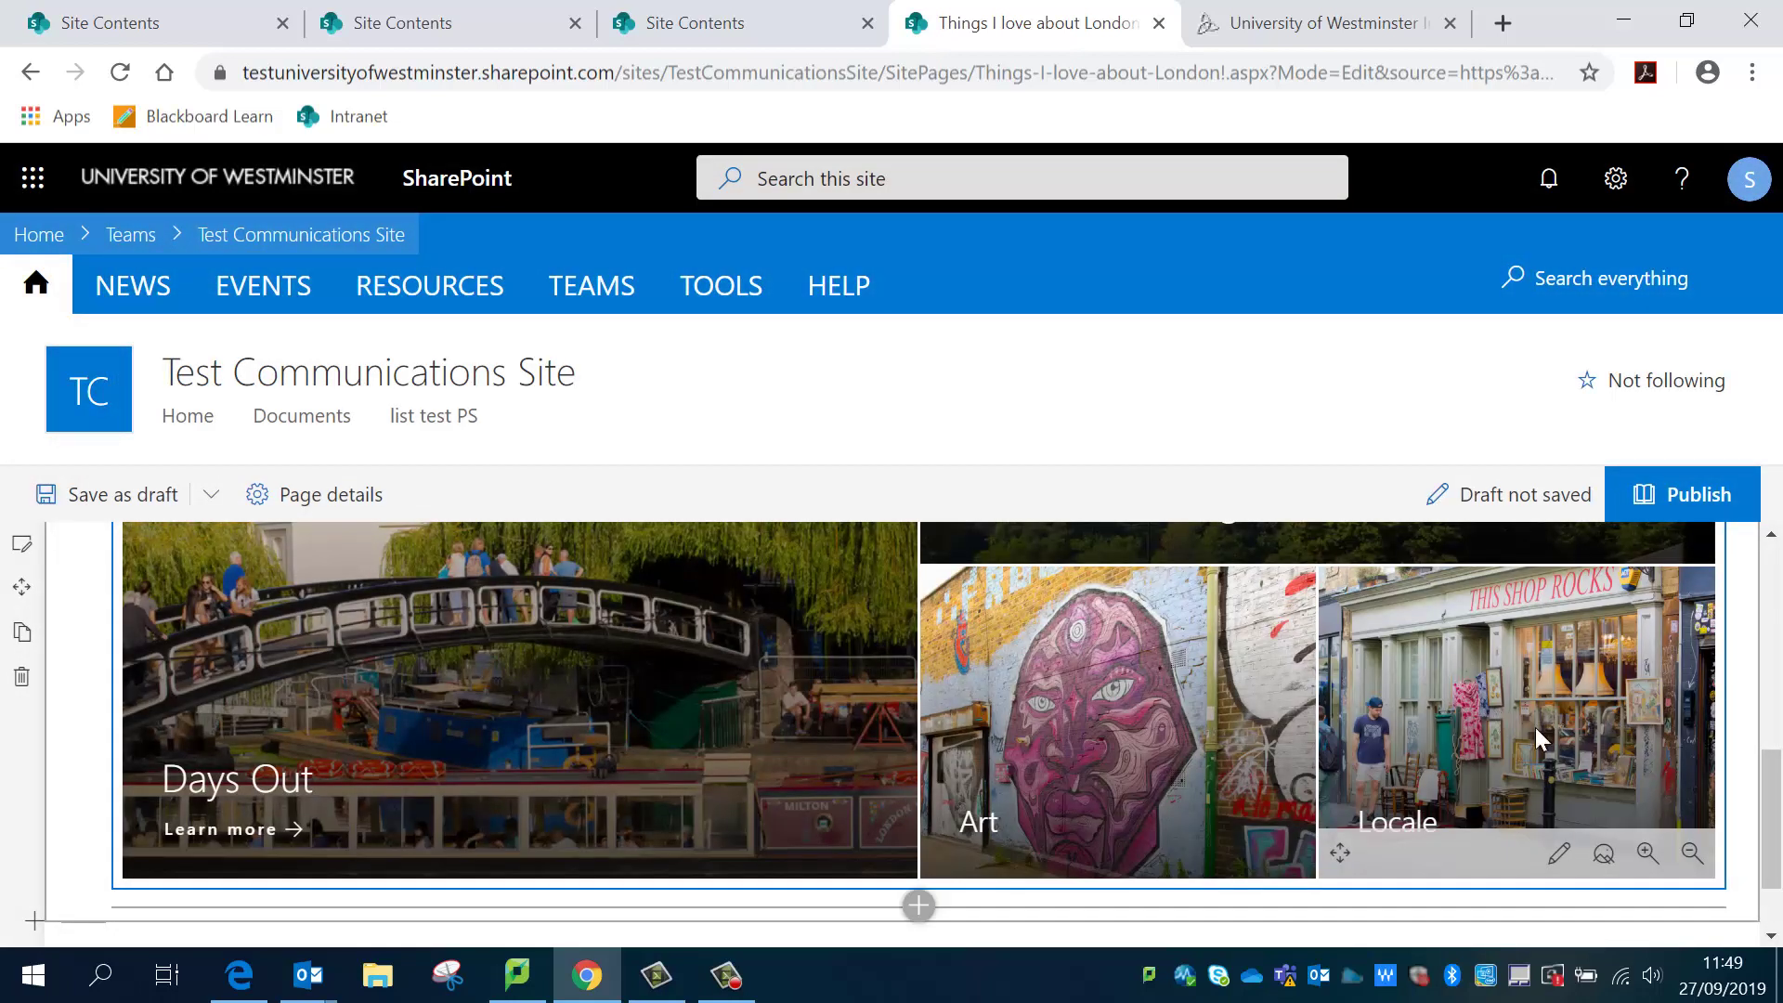
Zoom into the Locale shop image and move its focal point toward the top.
{"action": "left_click", "coordinate": [1648, 854]}
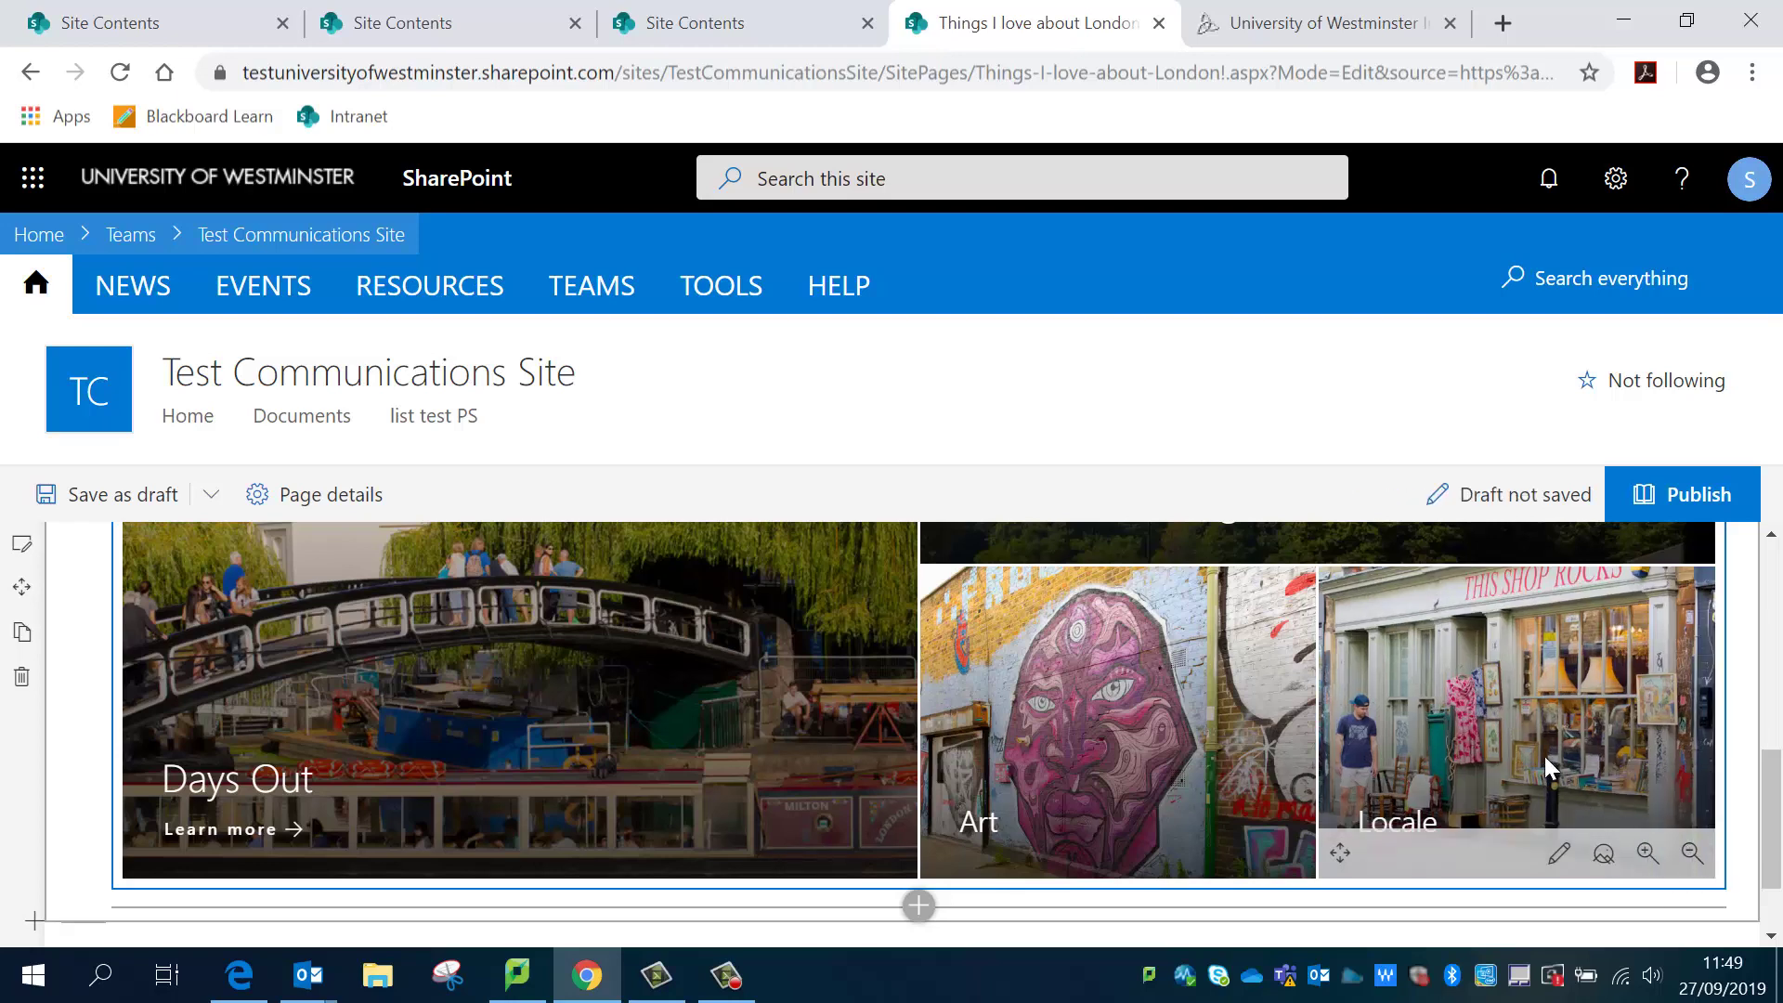
{"action": "left_click", "coordinate": [1604, 854]}
{"action": "left_click_drag", "start_coordinate": [1506, 728], "coordinate": [1551, 580]}
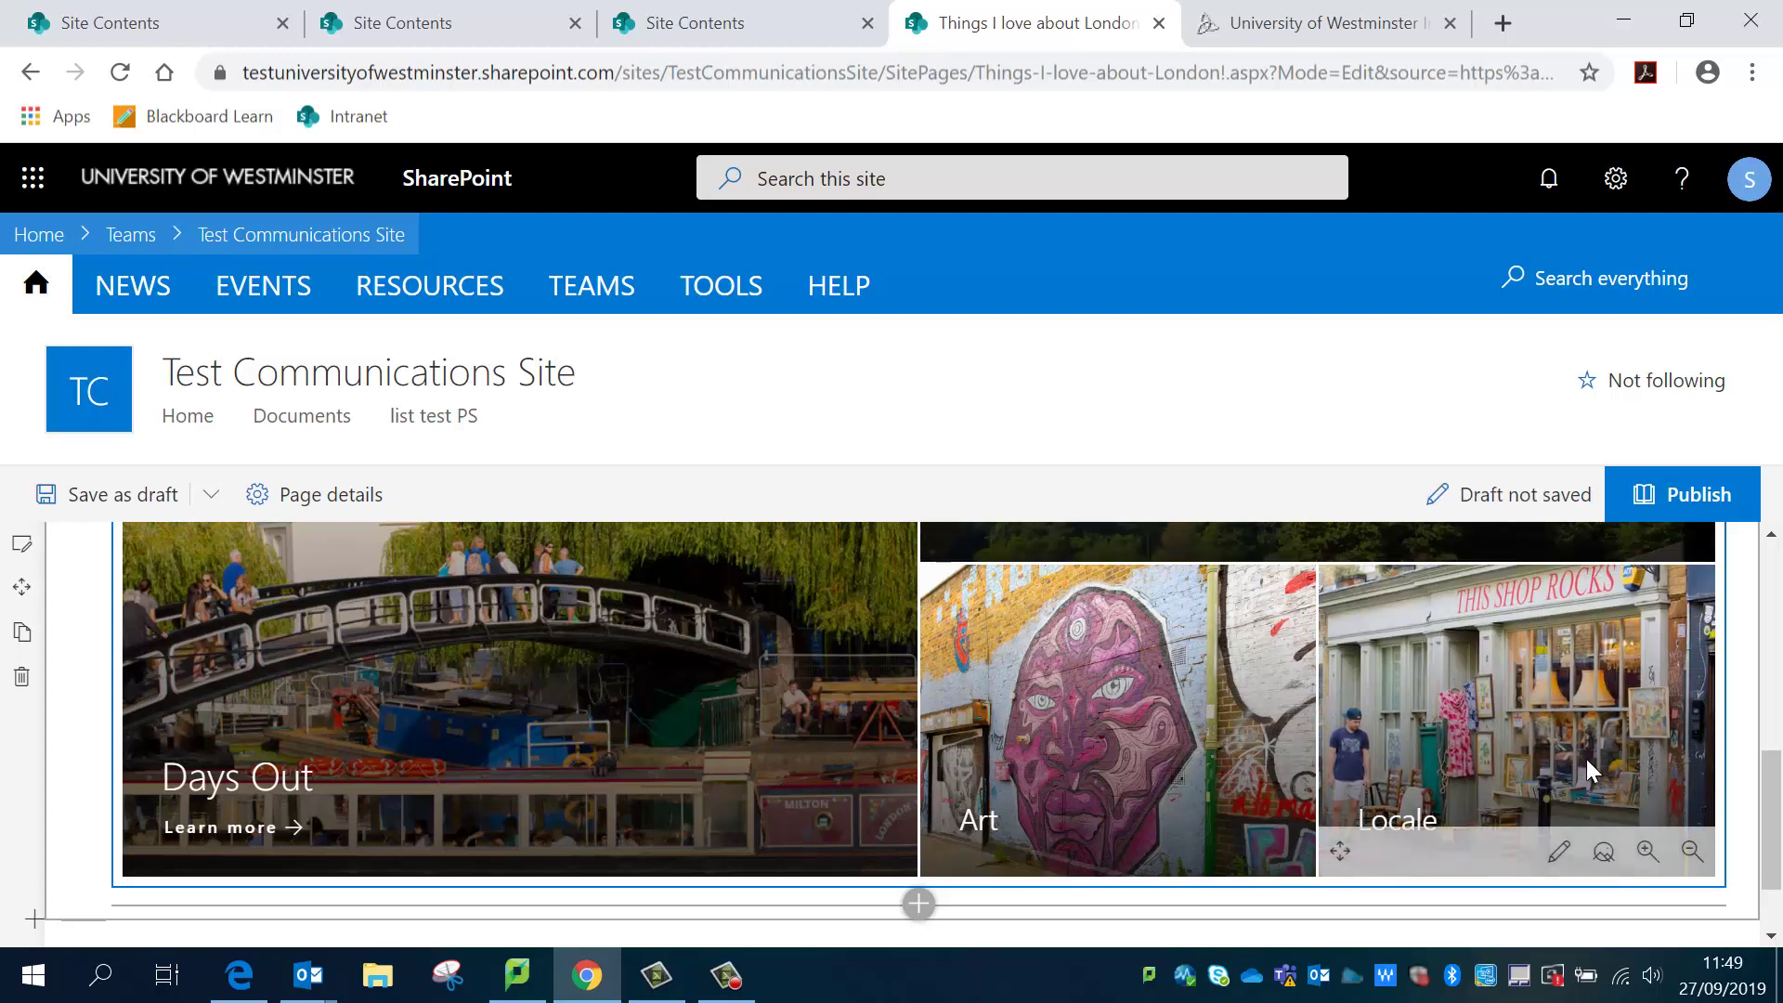
{"action": "scroll", "coordinate": [1586, 760], "scroll_direction": "down", "scroll_amount": 1}
{"action": "scroll", "coordinate": [1586, 759], "scroll_direction": "up", "scroll_amount": 3}
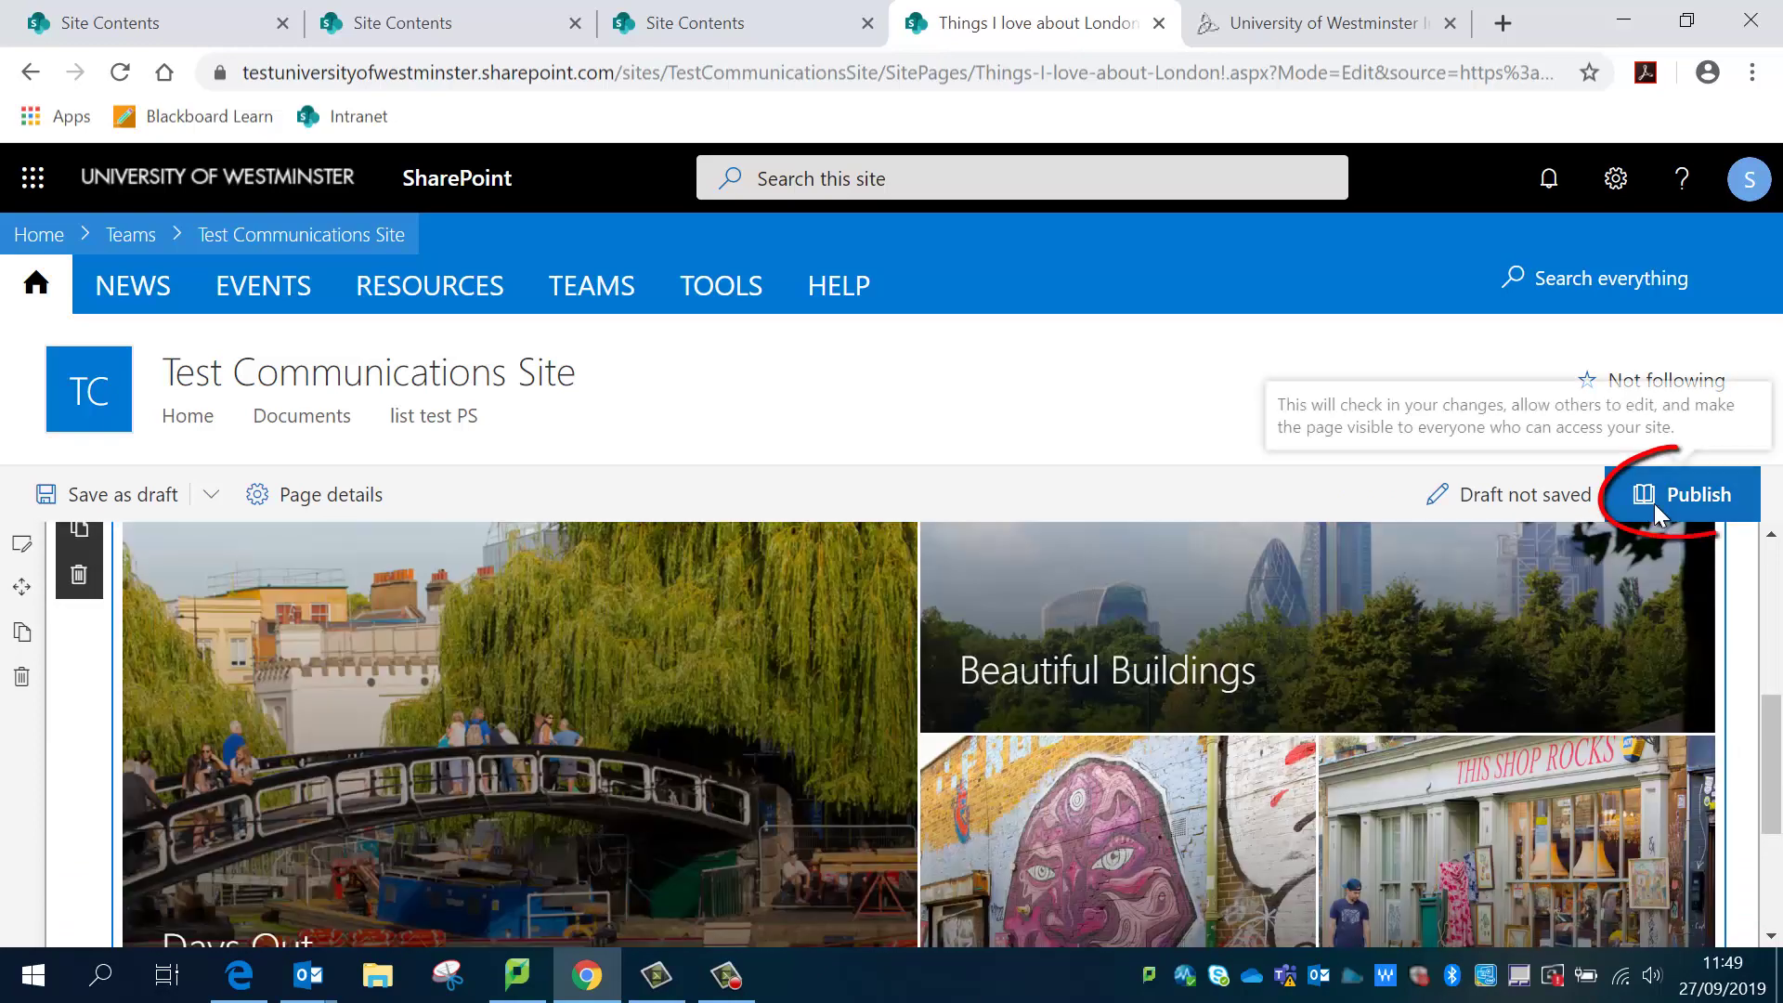
Publish the London page, dismiss the sharing suggestions, and view the four Hero tiles.
{"action": "left_click", "coordinate": [1655, 504]}
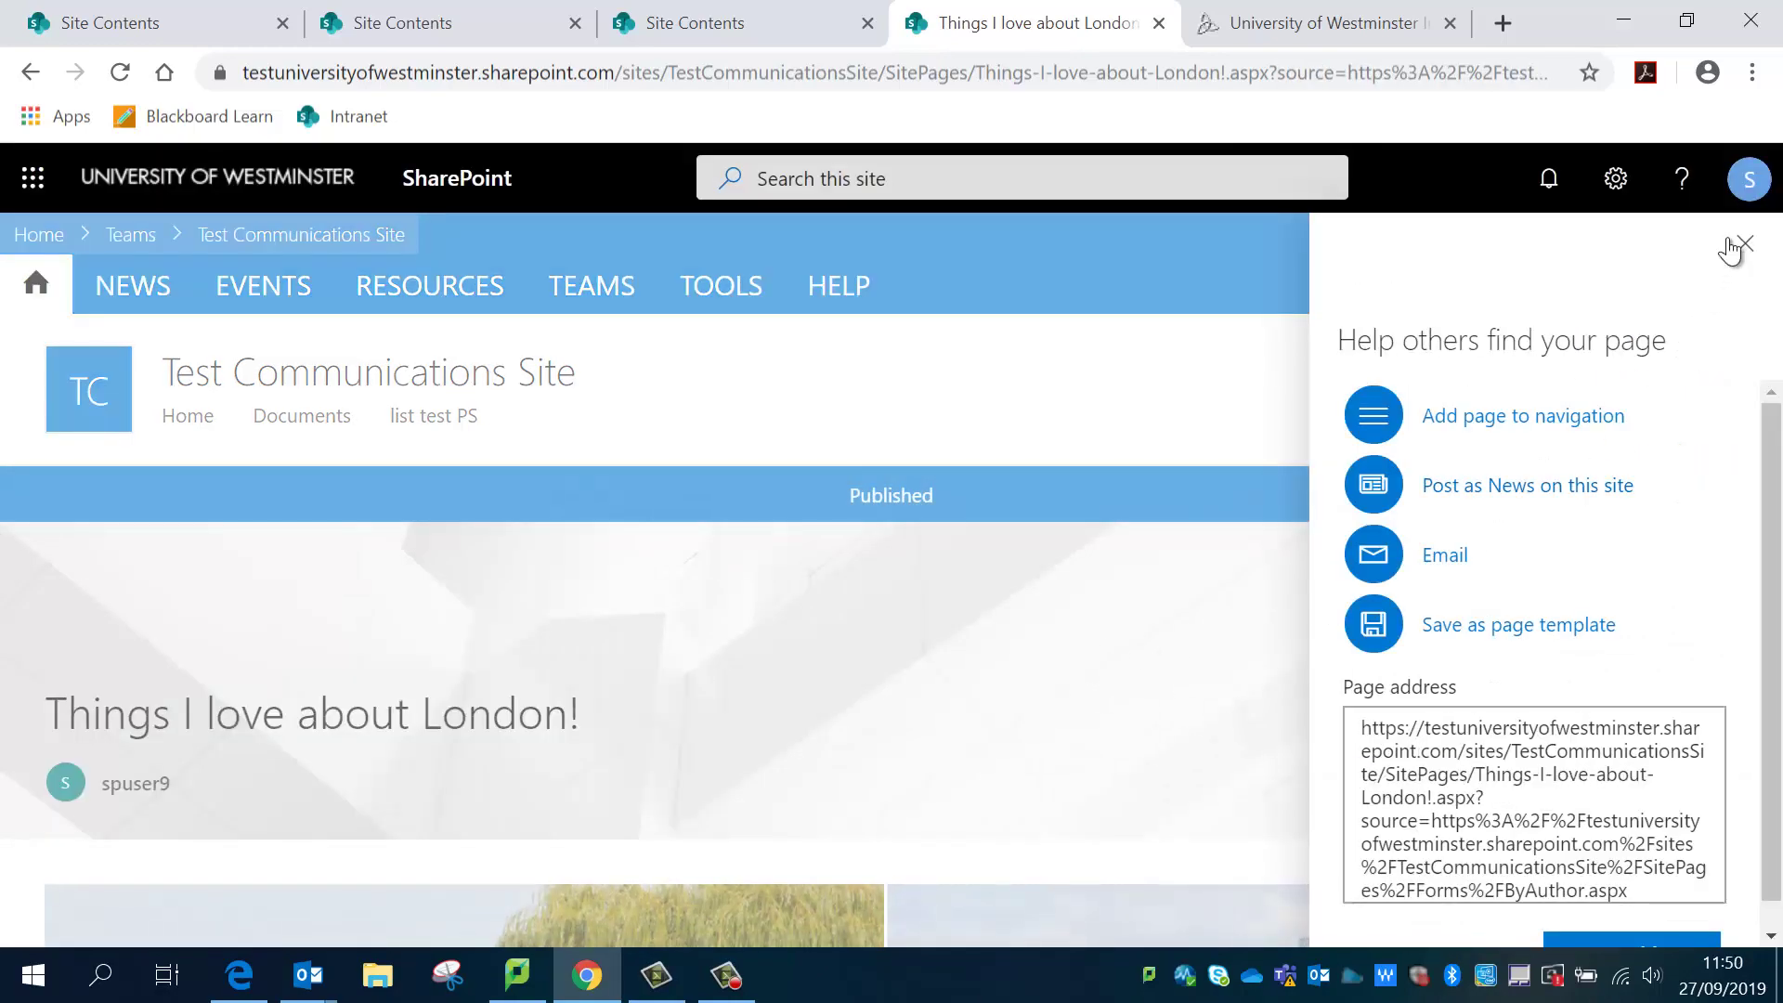
{"action": "left_click", "coordinate": [1745, 245]}
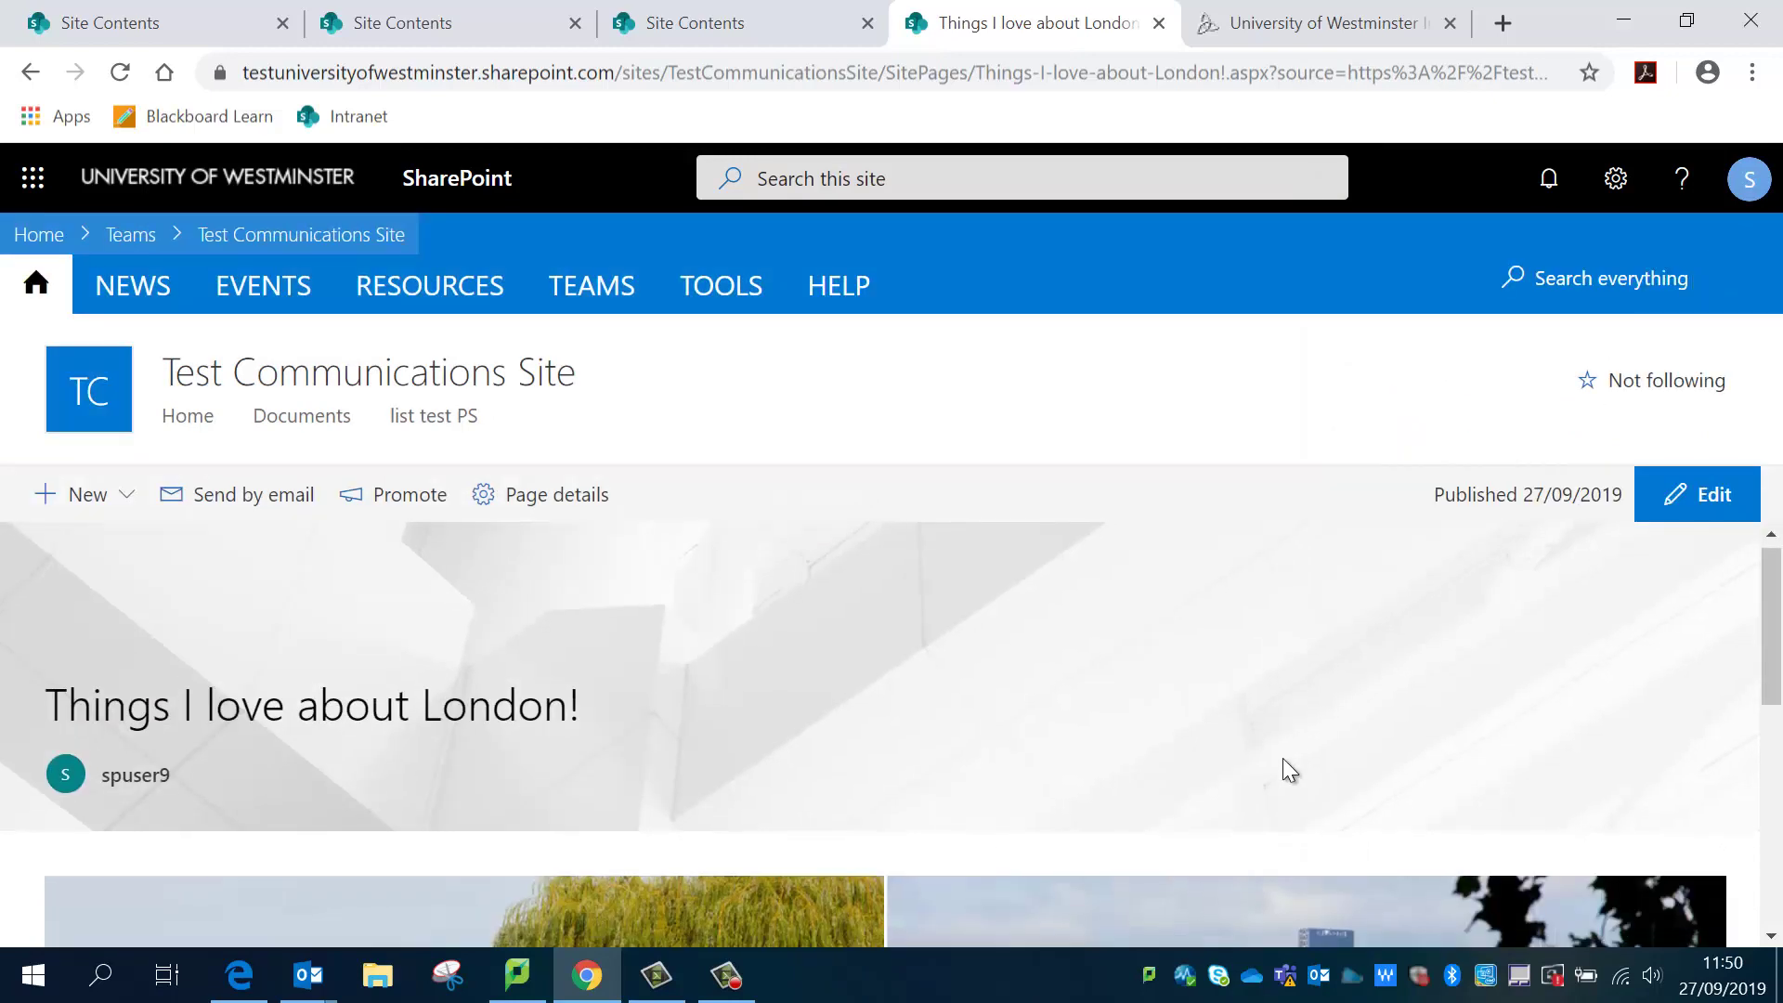
{"action": "scroll", "coordinate": [1283, 758], "scroll_direction": "down", "scroll_amount": 5}
{"action": "scroll", "coordinate": [1286, 766], "scroll_direction": "down", "scroll_amount": 2}
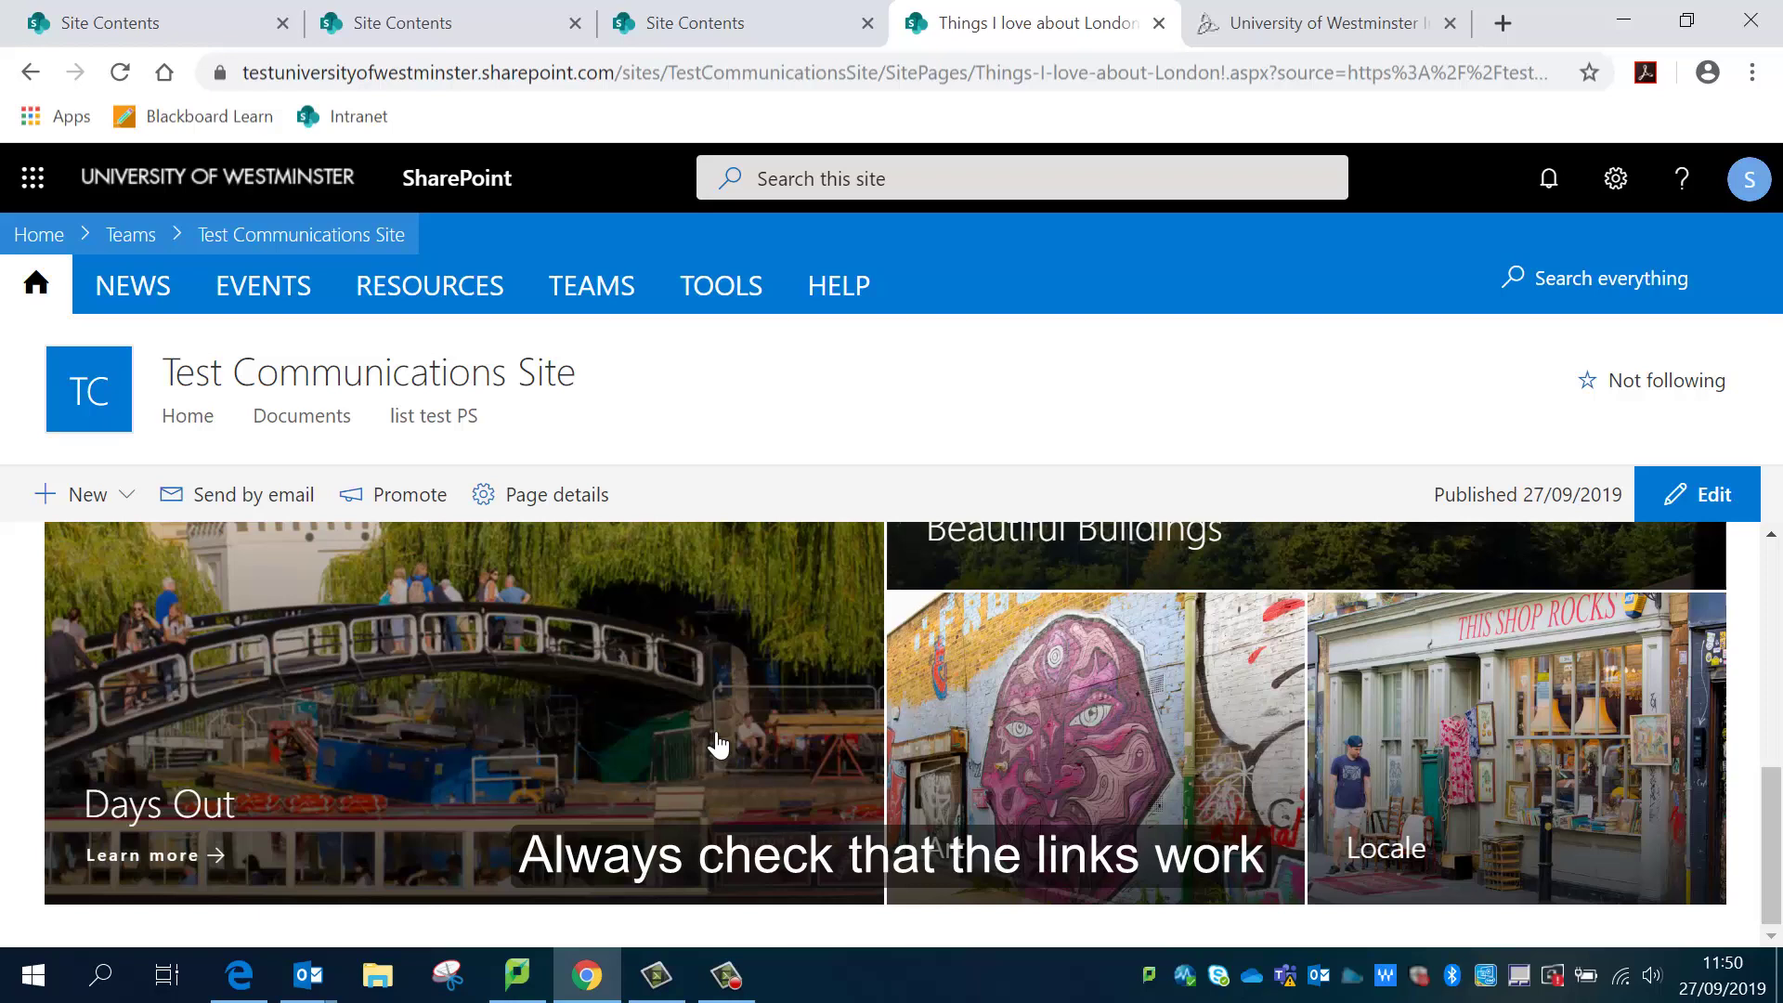
{"action": "left_click", "coordinate": [718, 744]}
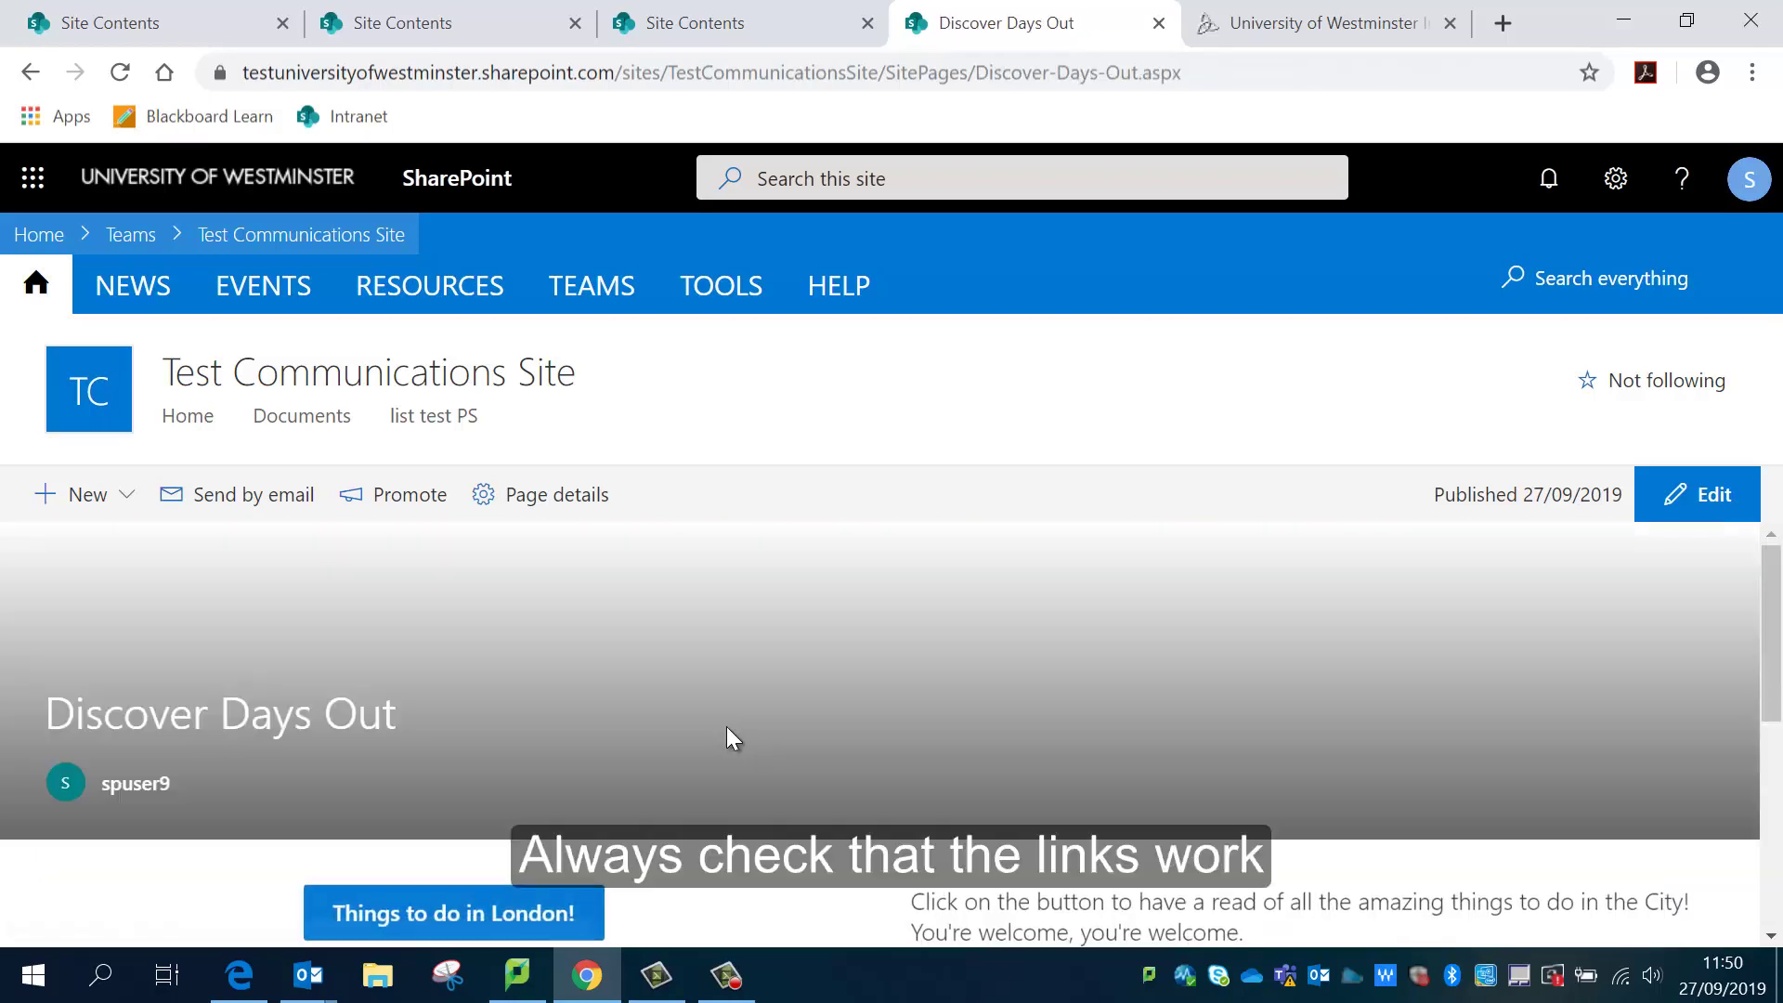
{"action": "scroll", "coordinate": [873, 771], "scroll_direction": "down", "scroll_amount": 4}
{"action": "scroll", "coordinate": [899, 790], "scroll_direction": "up", "scroll_amount": 4}
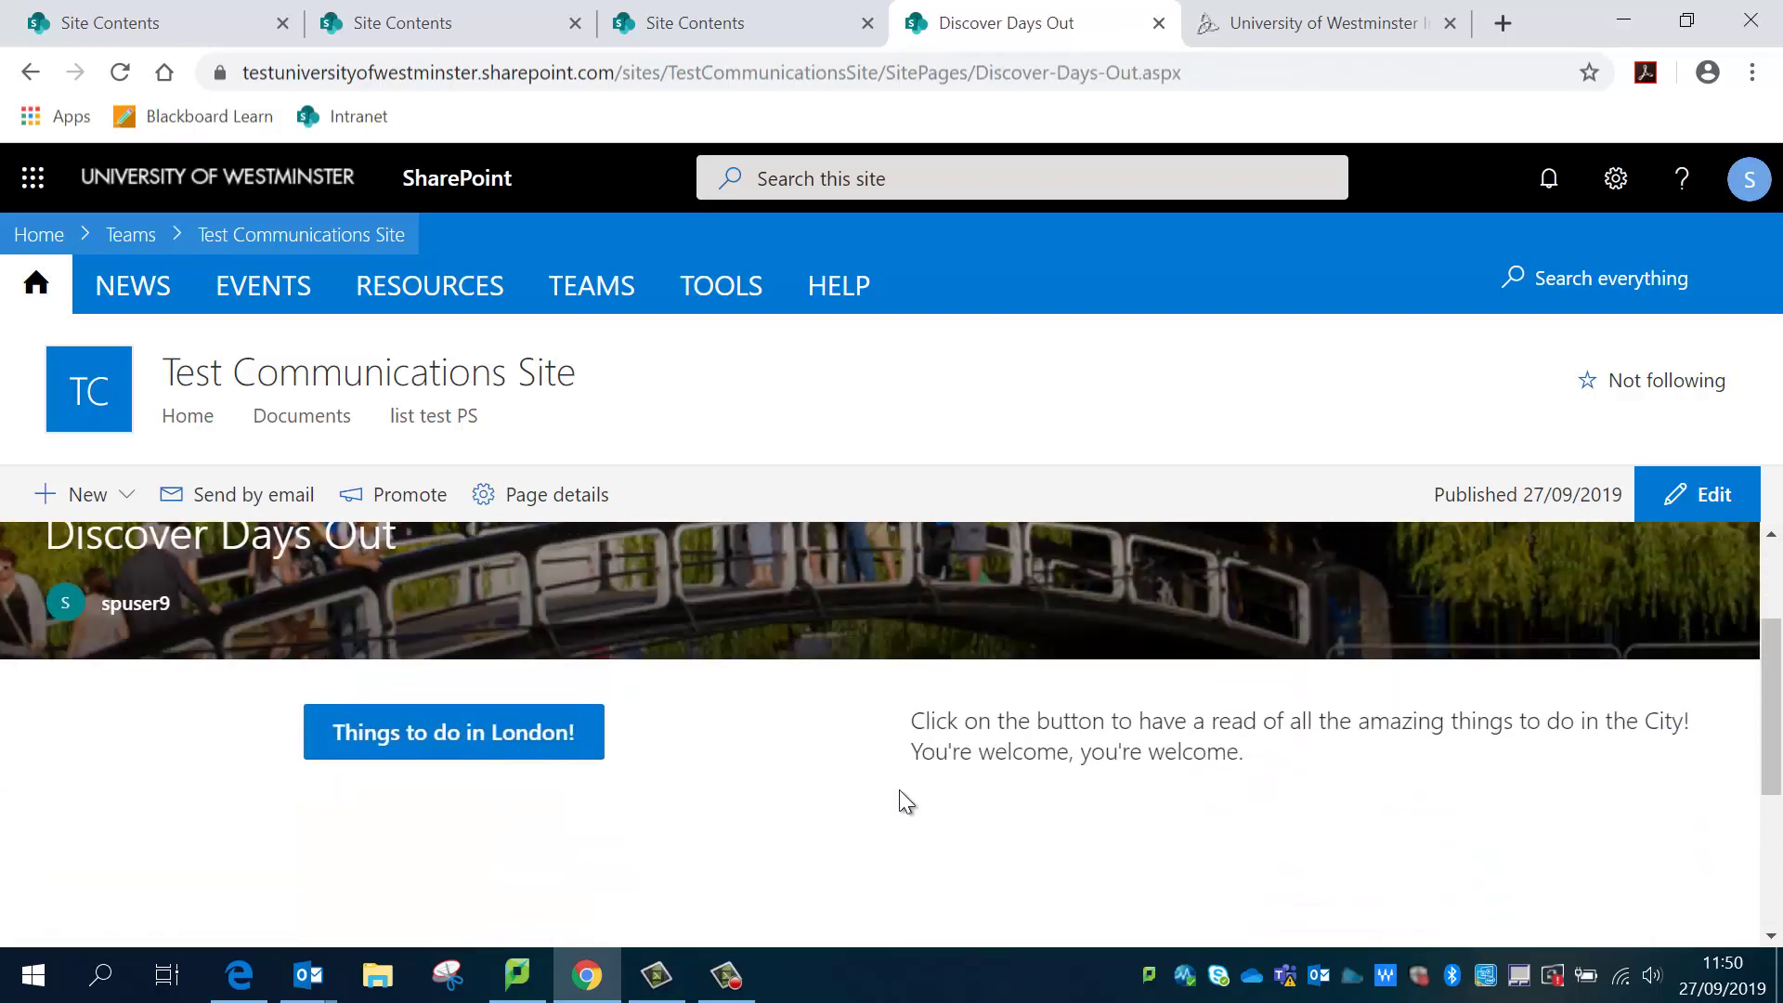
{"action": "scroll", "coordinate": [899, 788], "scroll_direction": "down", "scroll_amount": 2}
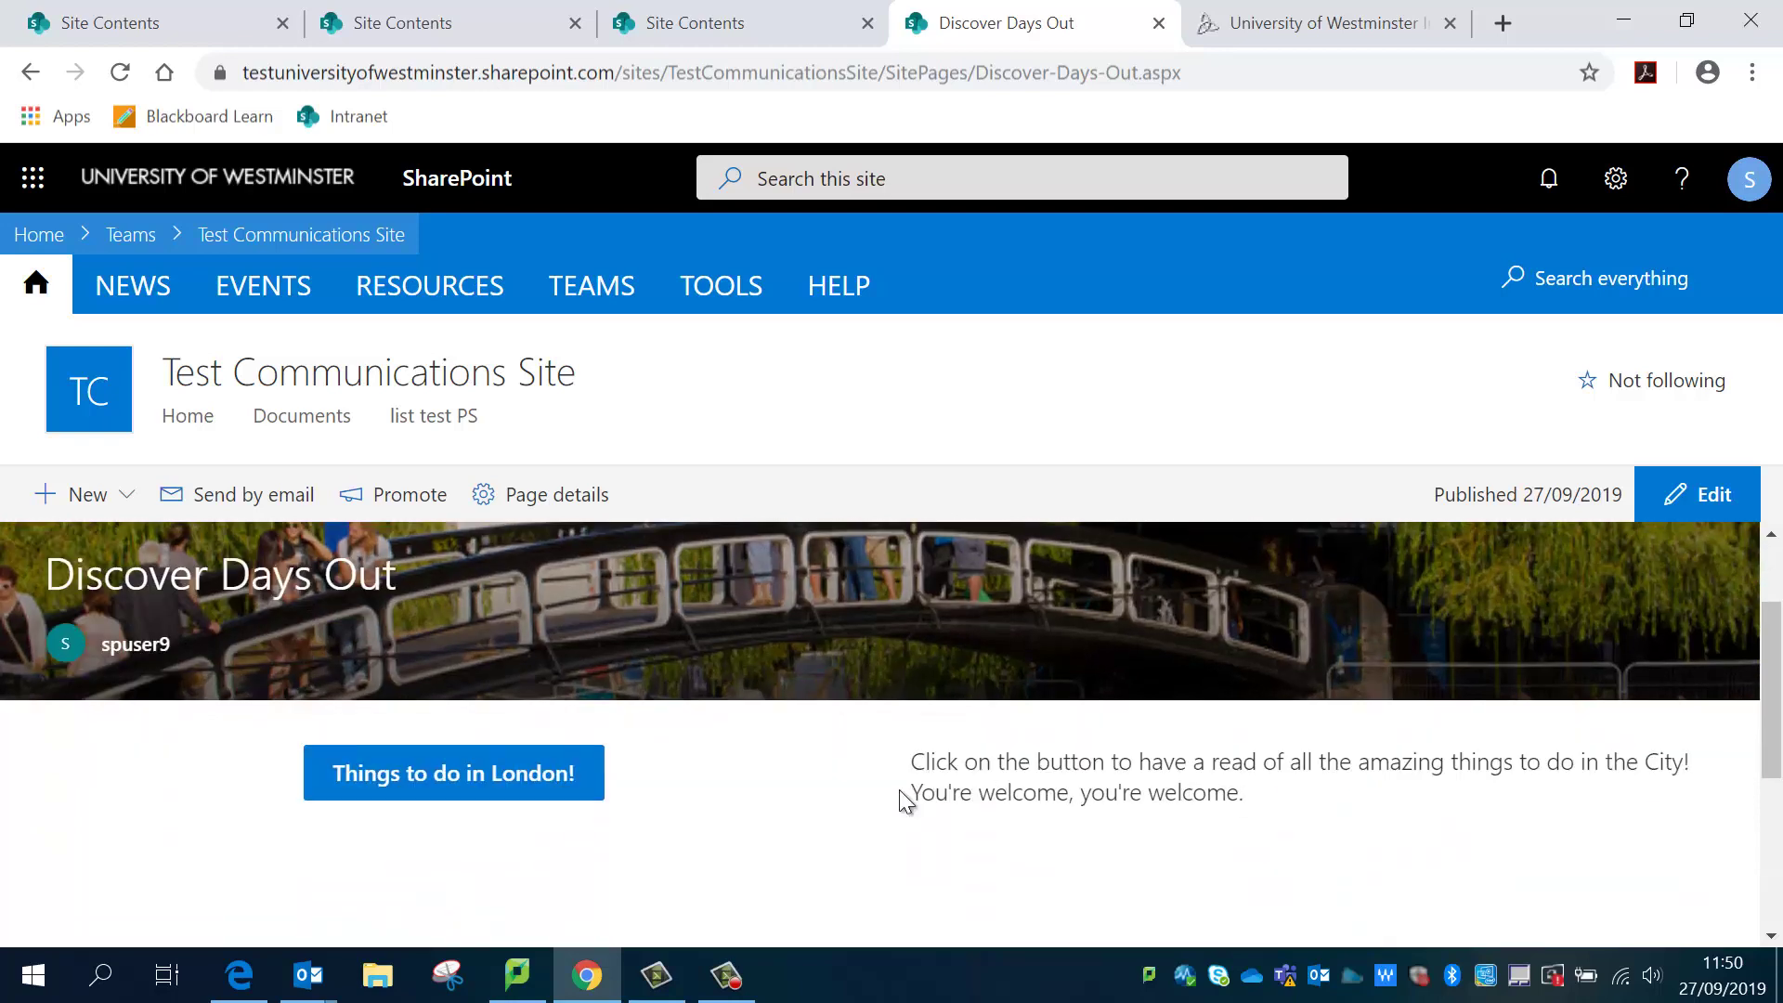
{"action": "scroll", "coordinate": [899, 787], "scroll_direction": "up", "scroll_amount": 2}
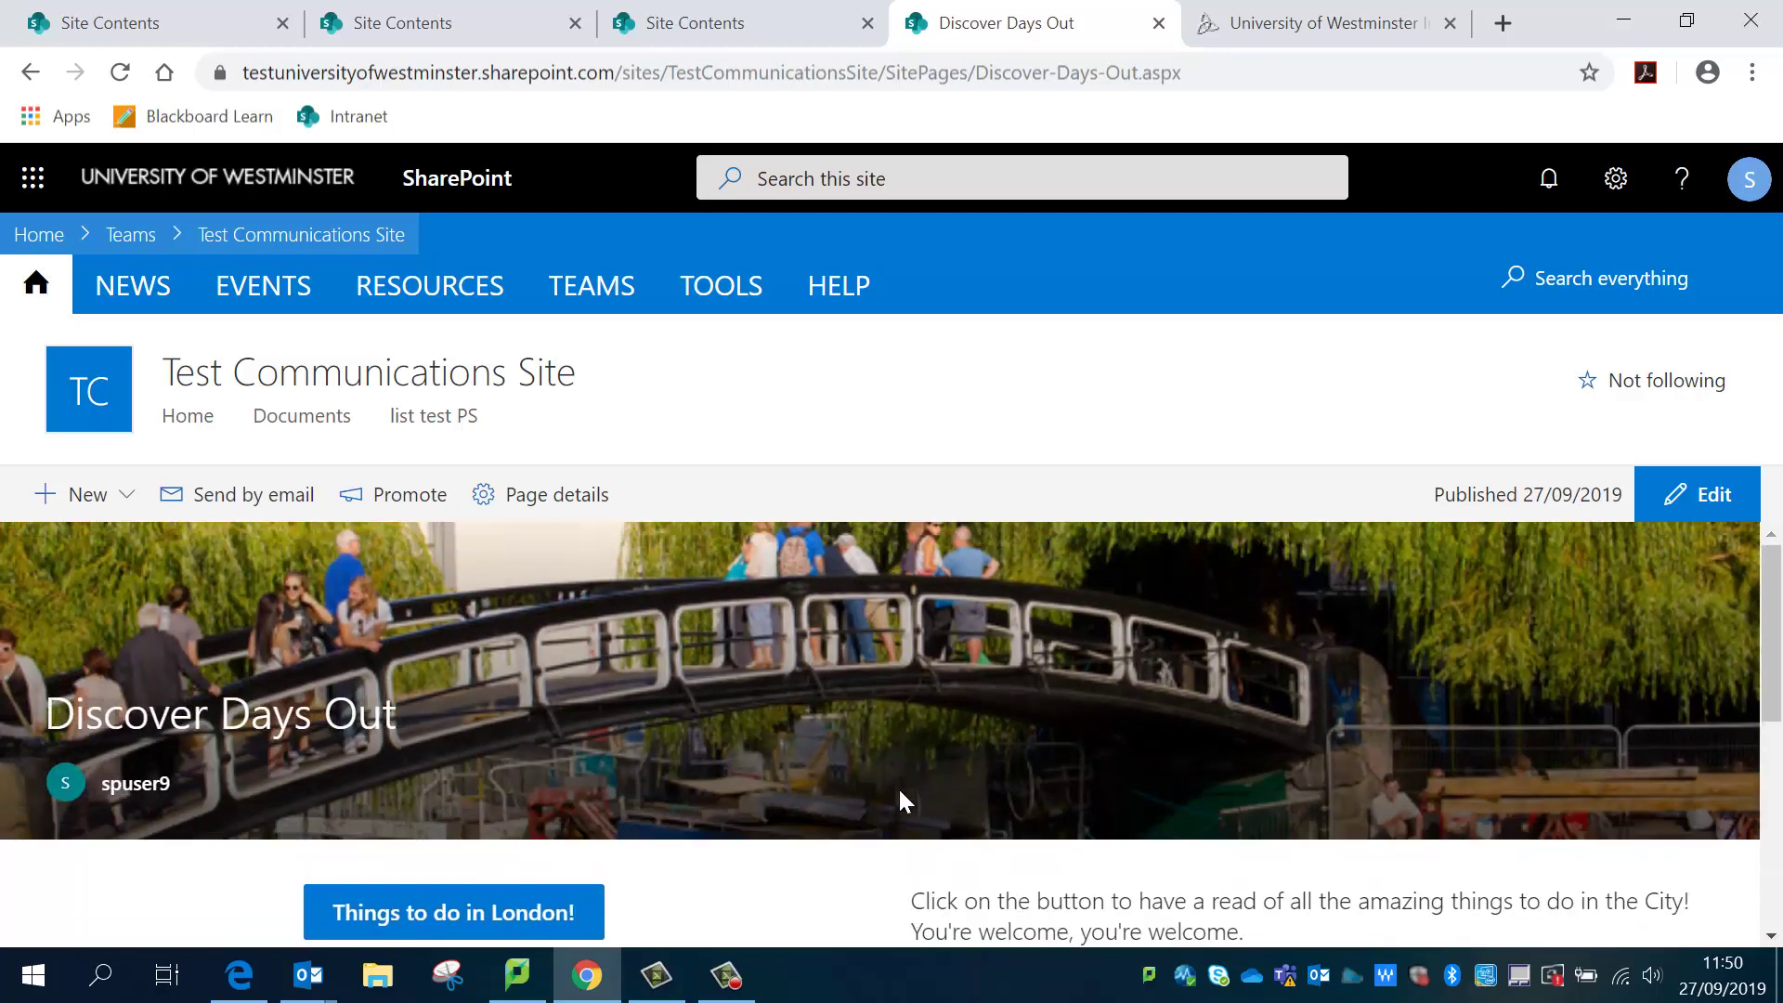
{"action": "left_click", "coordinate": [28, 72]}
{"action": "scroll", "coordinate": [813, 655], "scroll_direction": "down", "scroll_amount": 3}
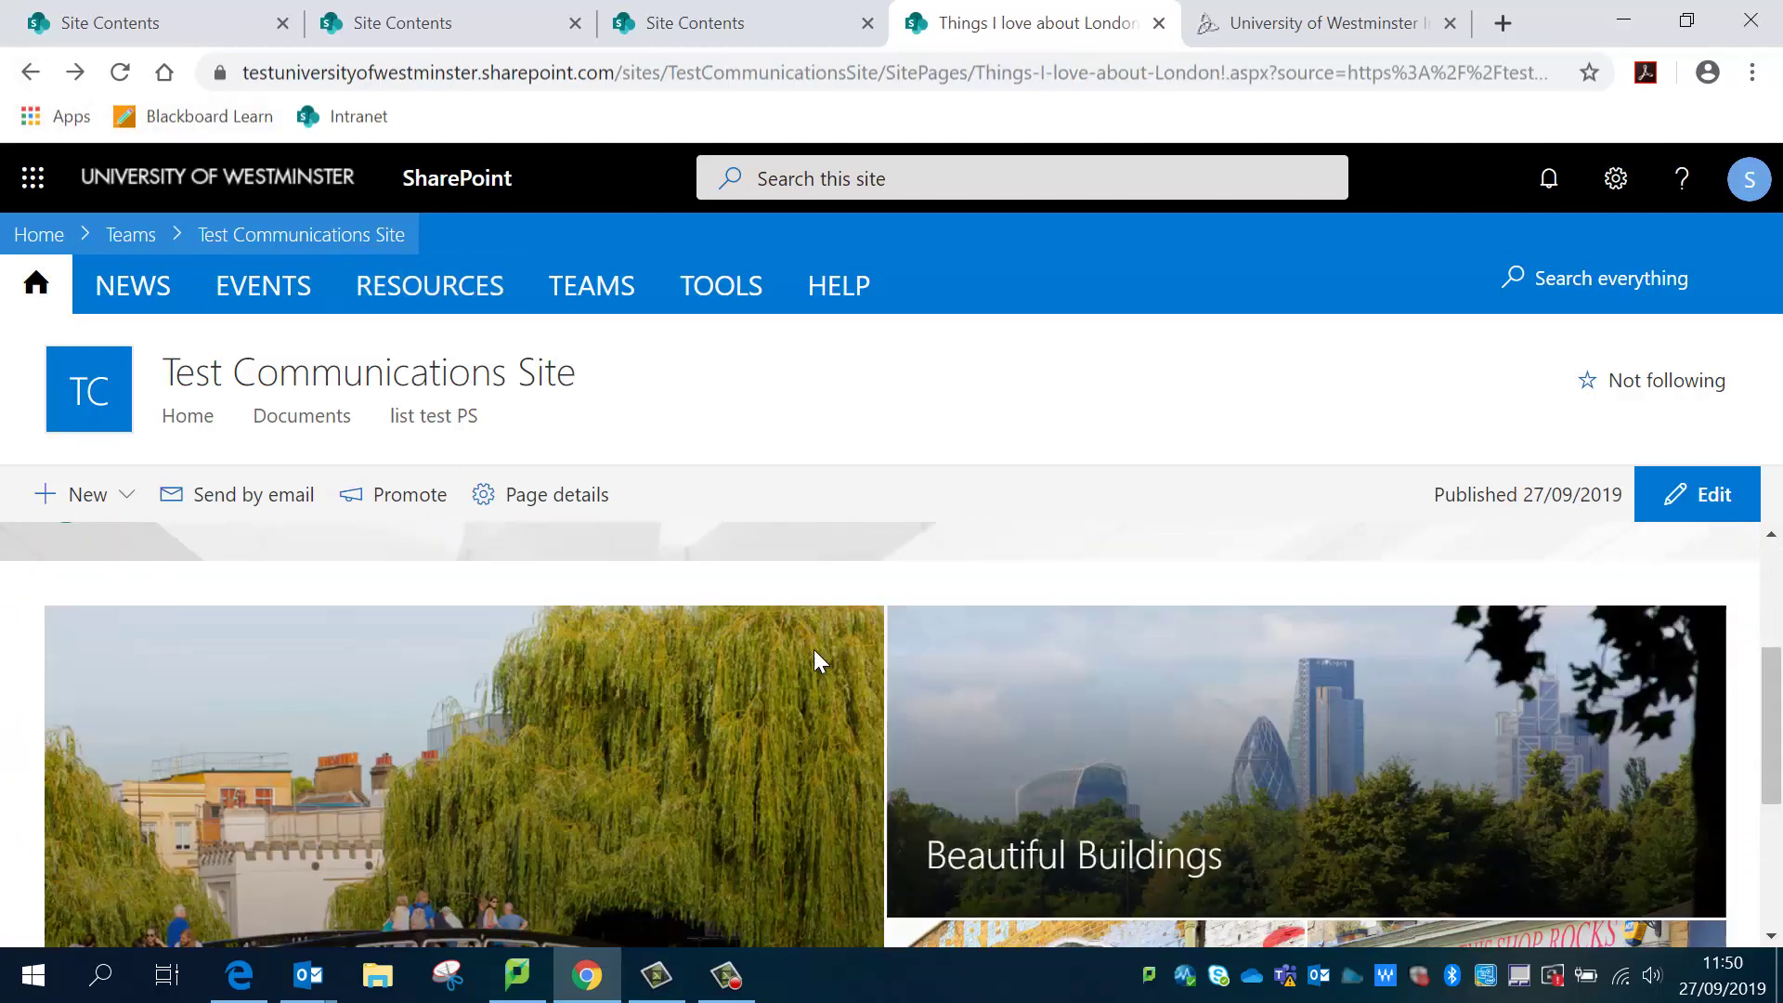
{"action": "scroll", "coordinate": [987, 685], "scroll_direction": "down", "scroll_amount": 3}
{"action": "left_click", "coordinate": [1156, 650]}
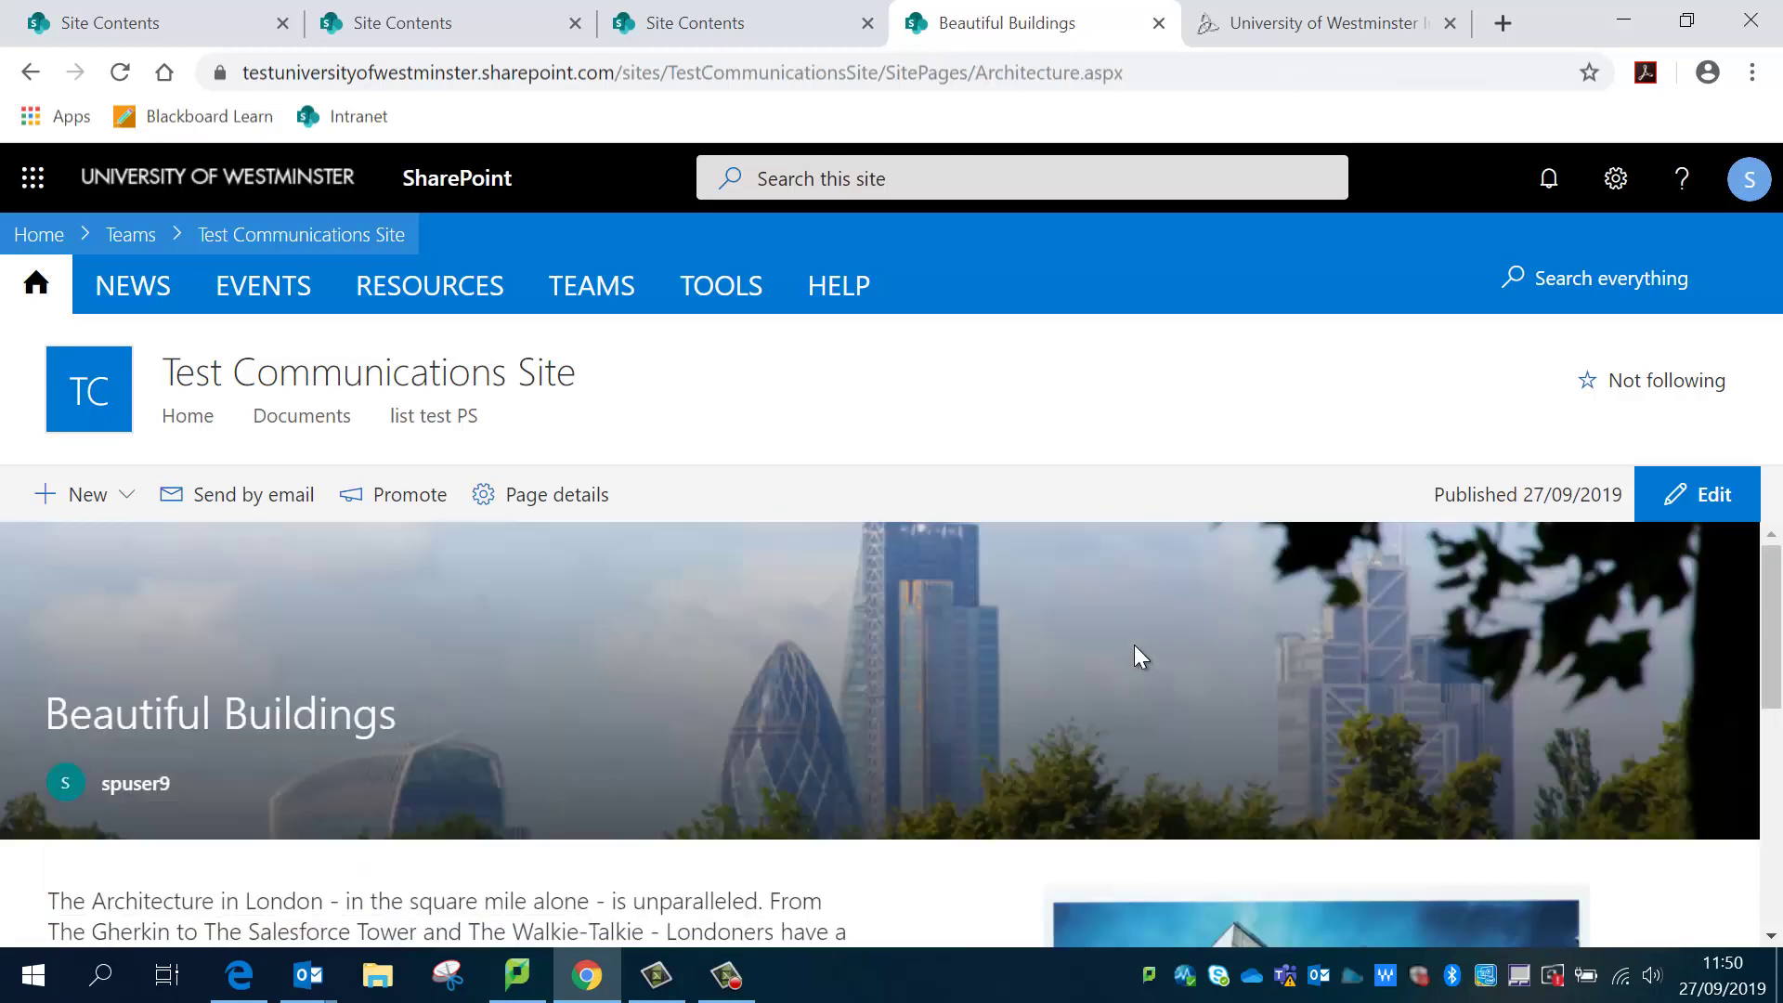
{"action": "scroll", "coordinate": [1134, 644], "scroll_direction": "down", "scroll_amount": 1}
{"action": "scroll", "coordinate": [1134, 645], "scroll_direction": "down", "scroll_amount": 5}
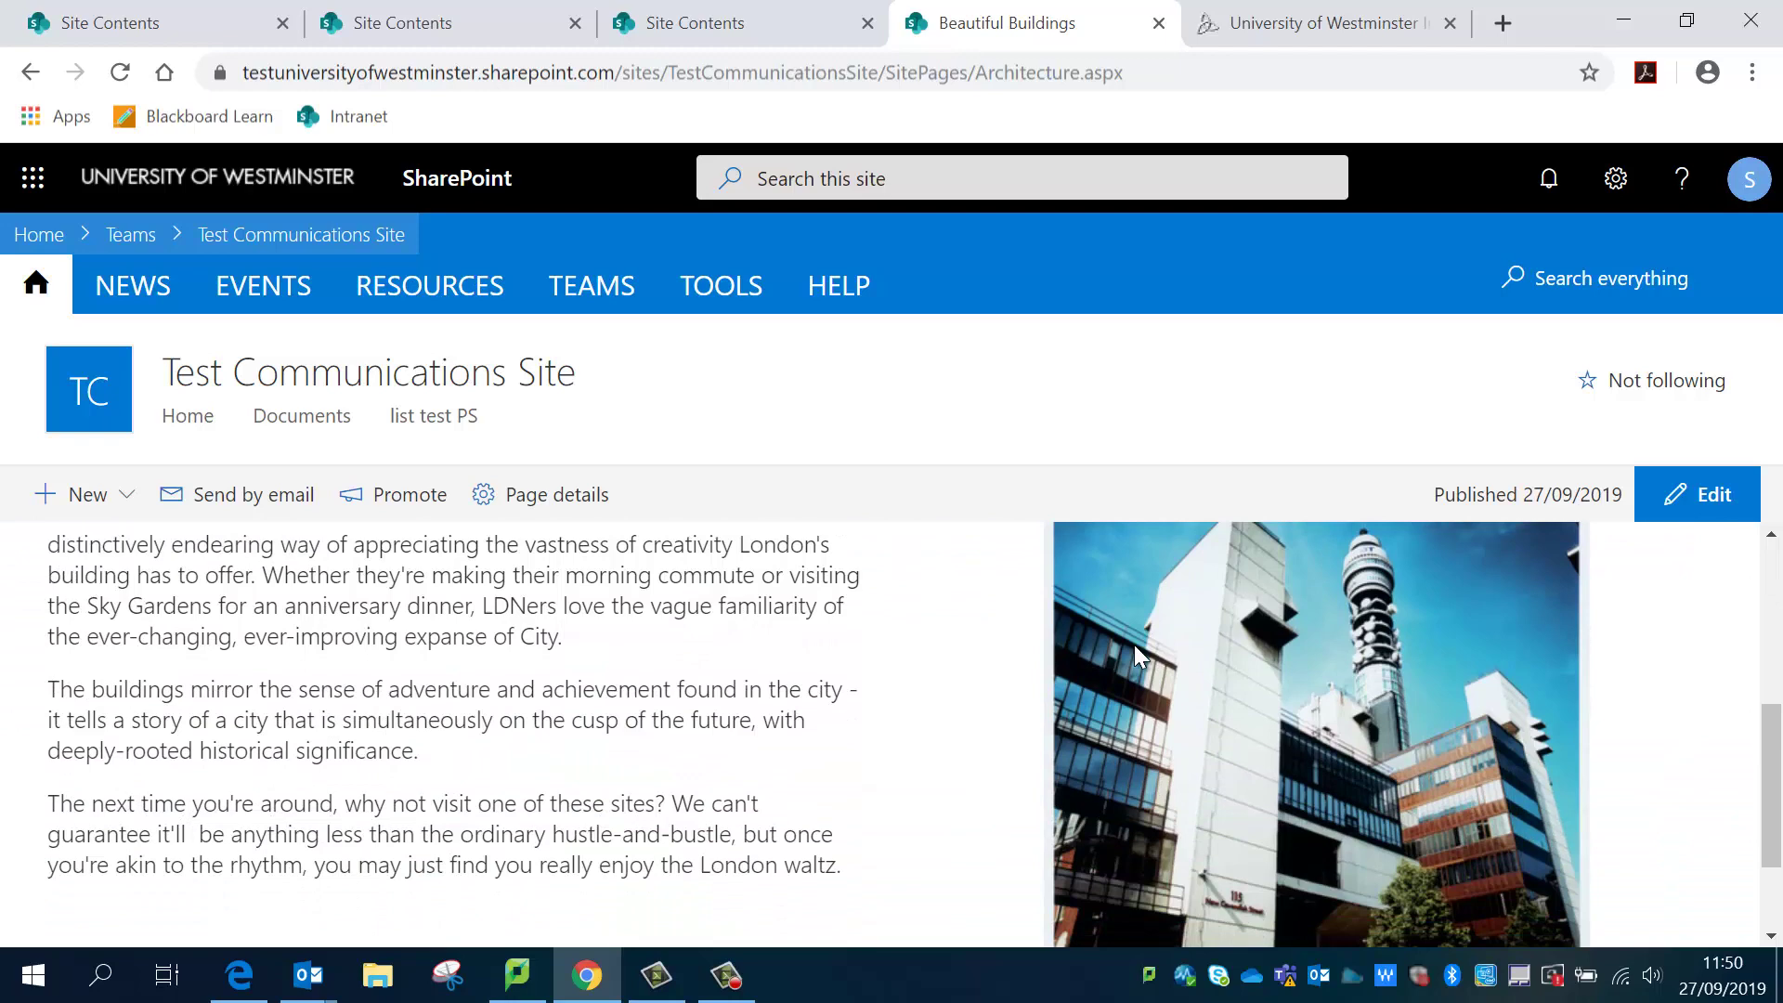
{"action": "scroll", "coordinate": [1134, 644], "scroll_direction": "up", "scroll_amount": 6}
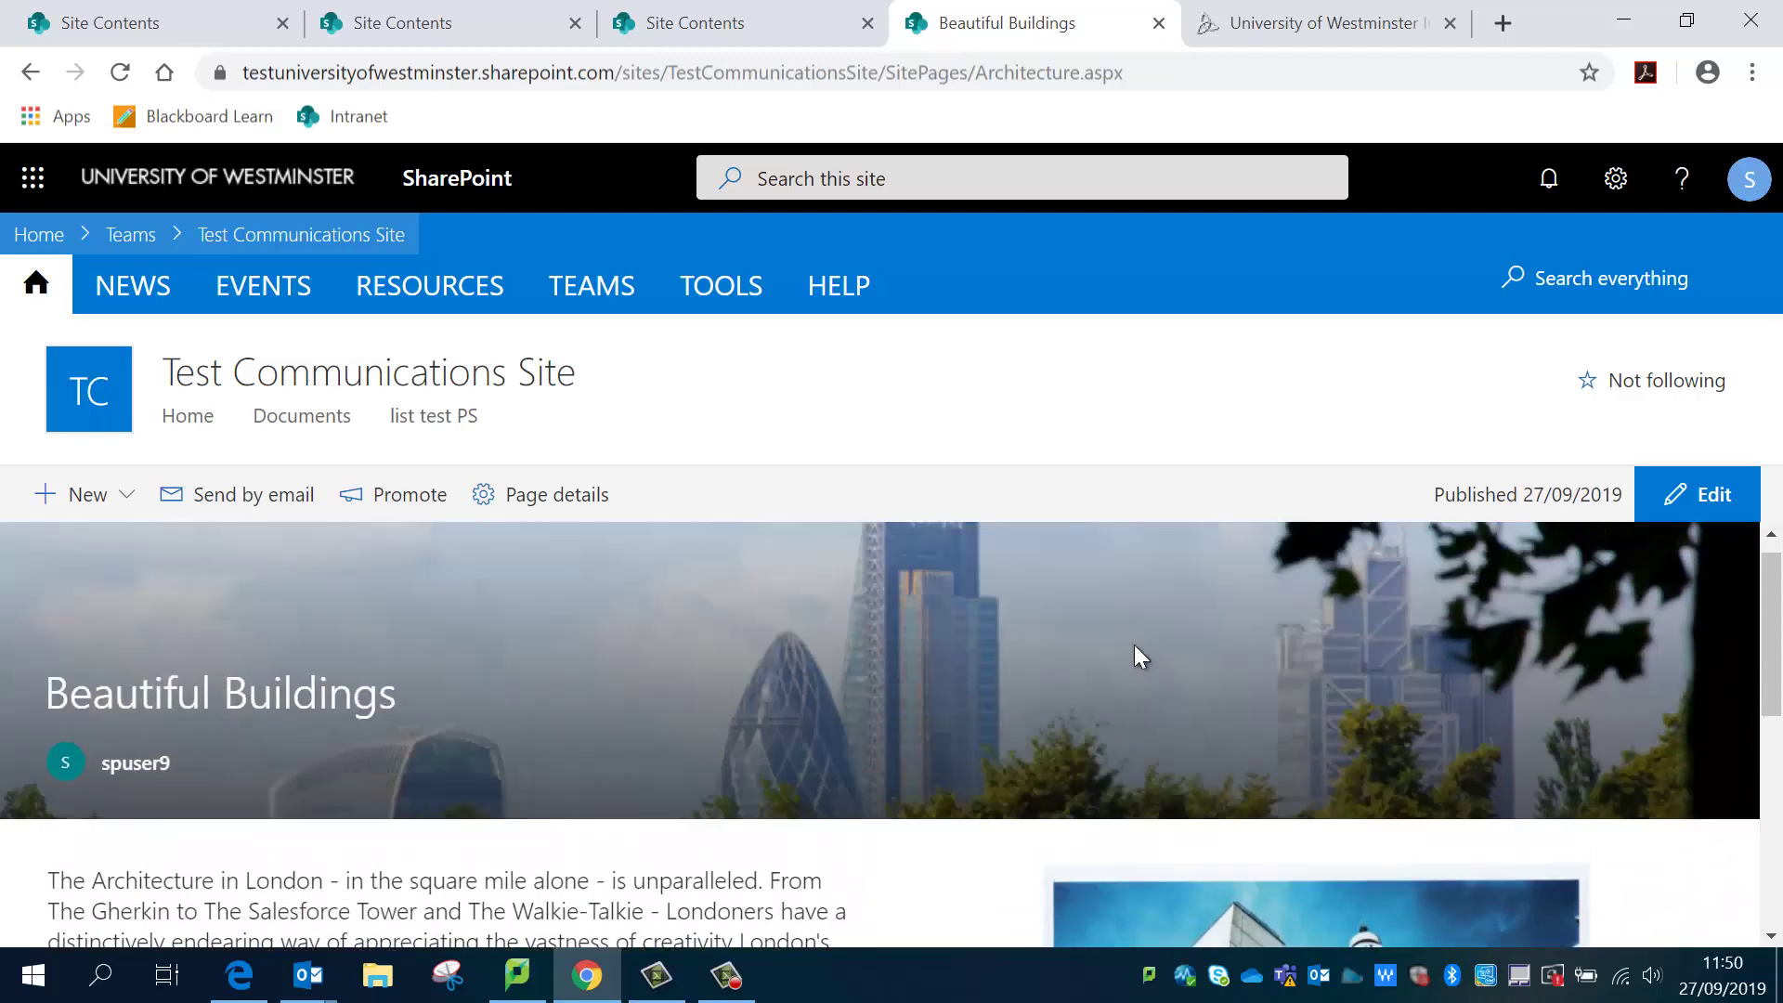
{"action": "left_click", "coordinate": [31, 71]}
{"action": "scroll", "coordinate": [863, 748], "scroll_direction": "down", "scroll_amount": 5}
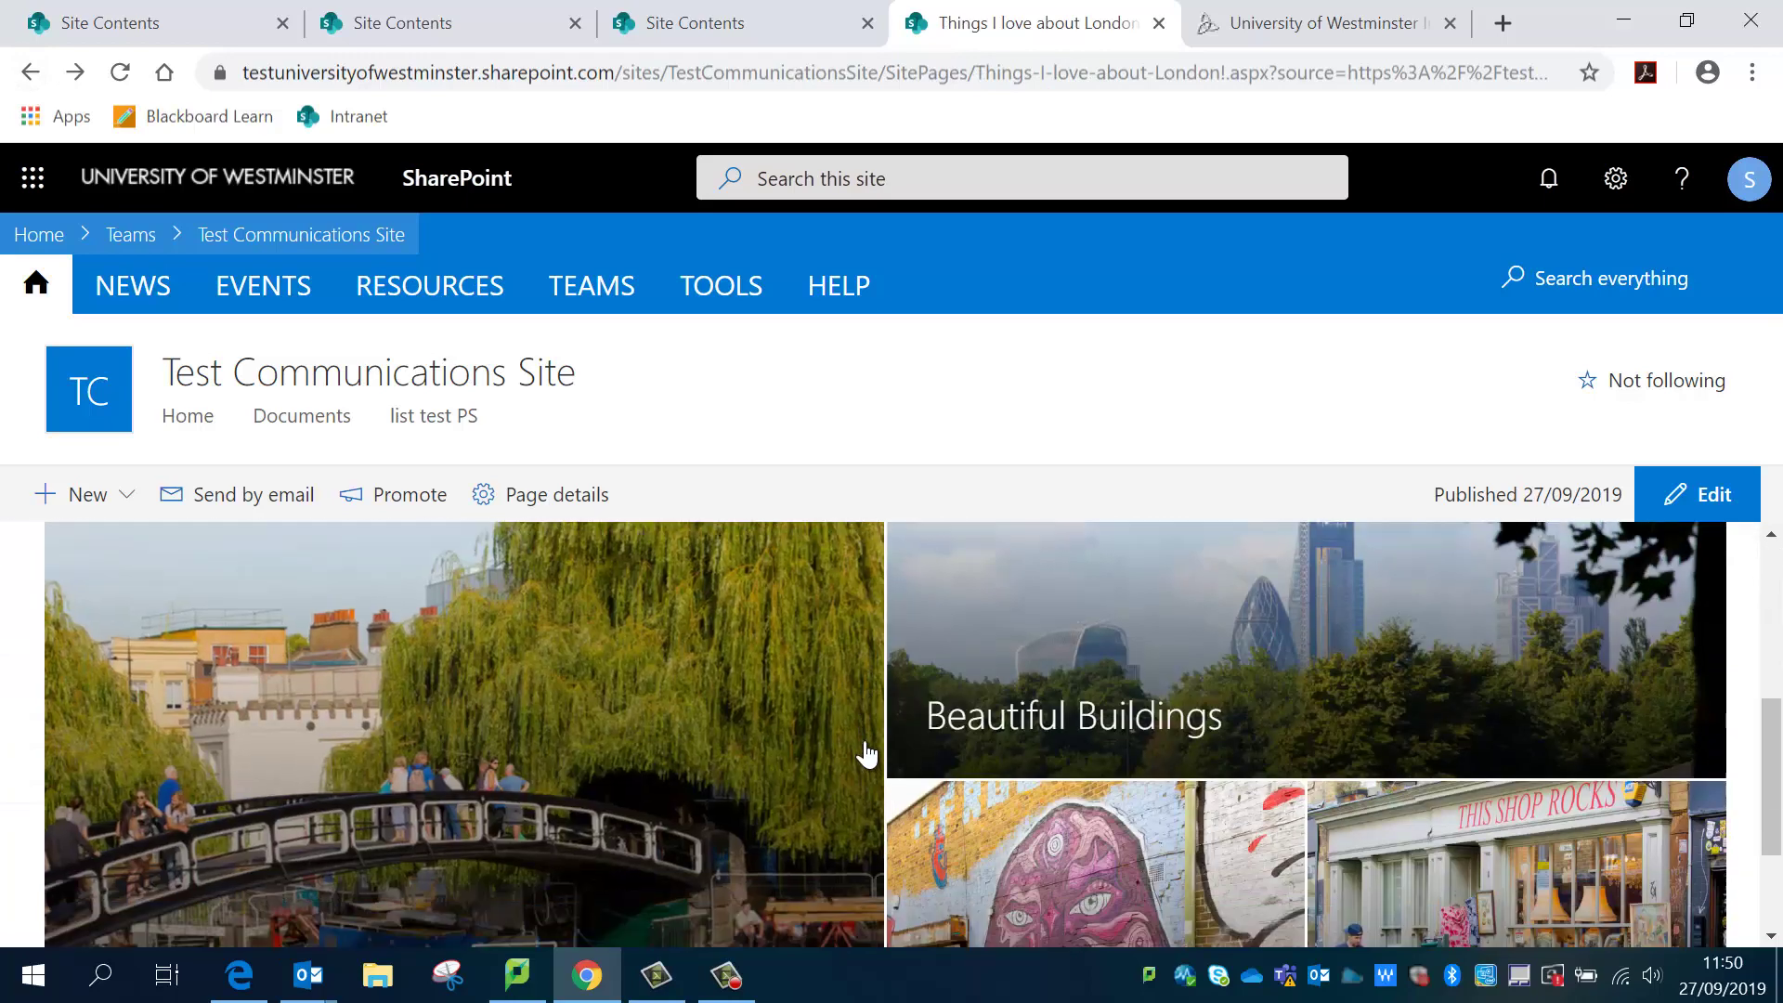
{"action": "left_click", "coordinate": [1029, 752]}
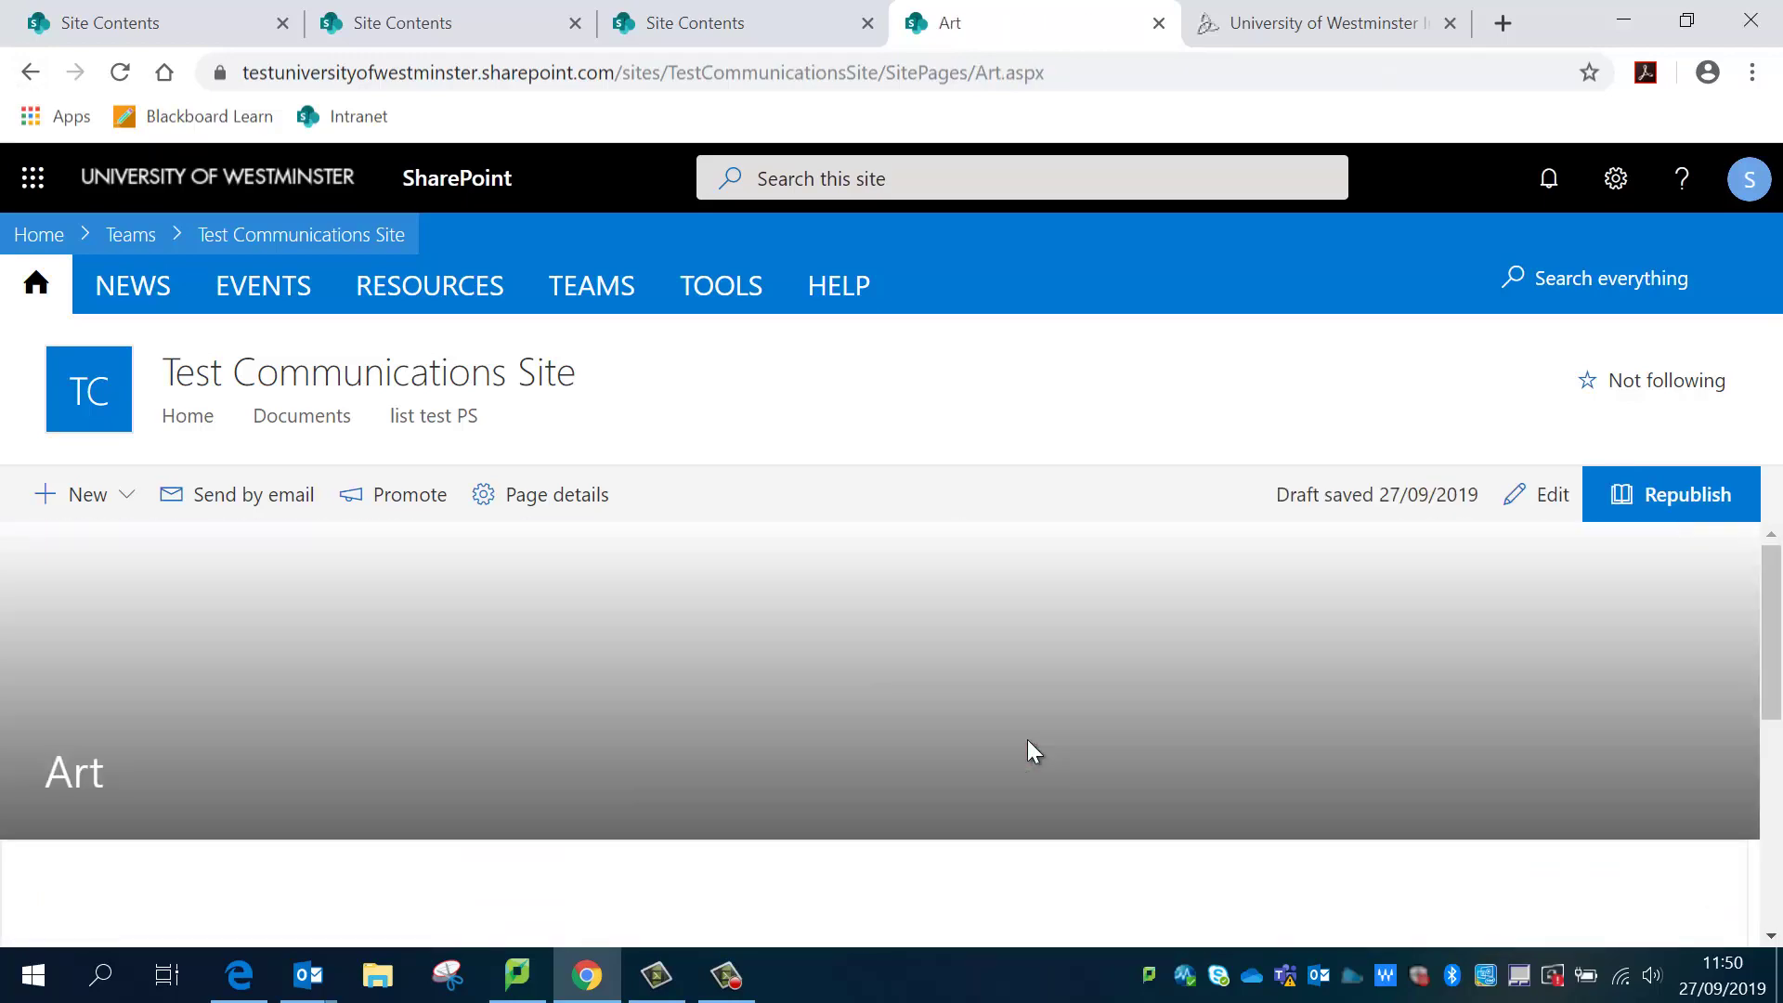
{"action": "scroll", "coordinate": [1027, 739], "scroll_direction": "down", "scroll_amount": 2}
{"action": "scroll", "coordinate": [1027, 740], "scroll_direction": "down", "scroll_amount": 3}
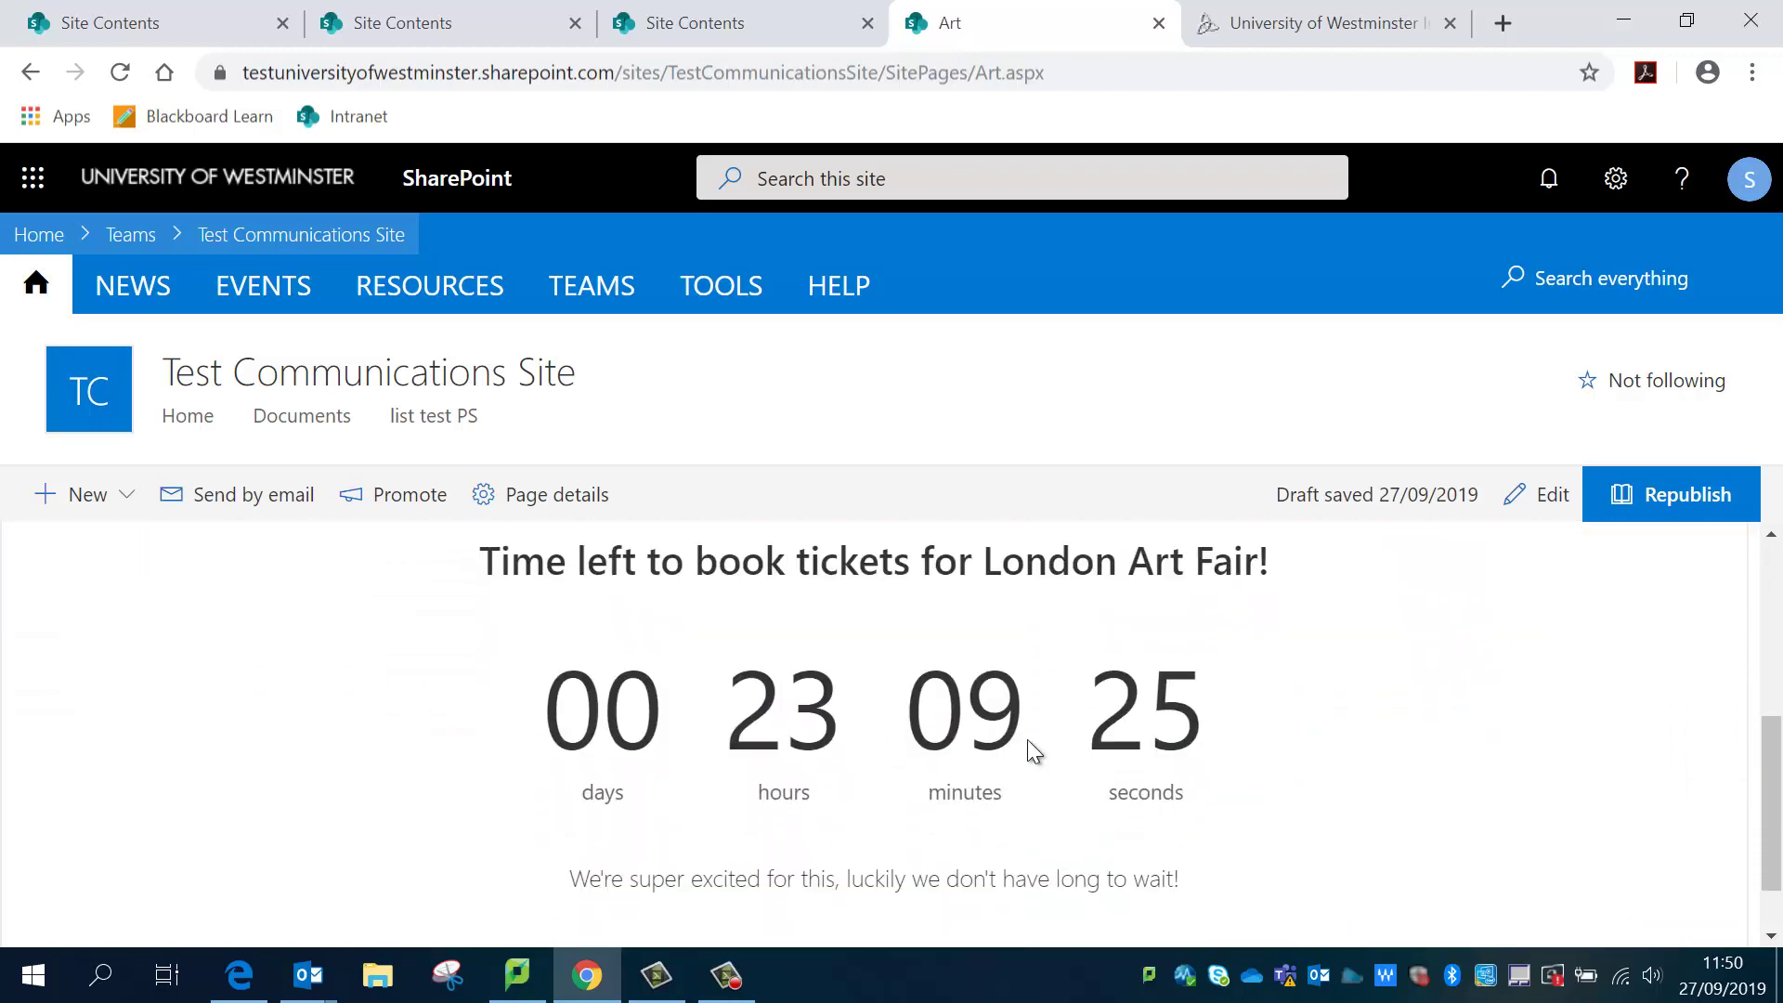
{"action": "scroll", "coordinate": [1027, 739], "scroll_direction": "up", "scroll_amount": 1}
{"action": "scroll", "coordinate": [1027, 739], "scroll_direction": "up", "scroll_amount": 3}
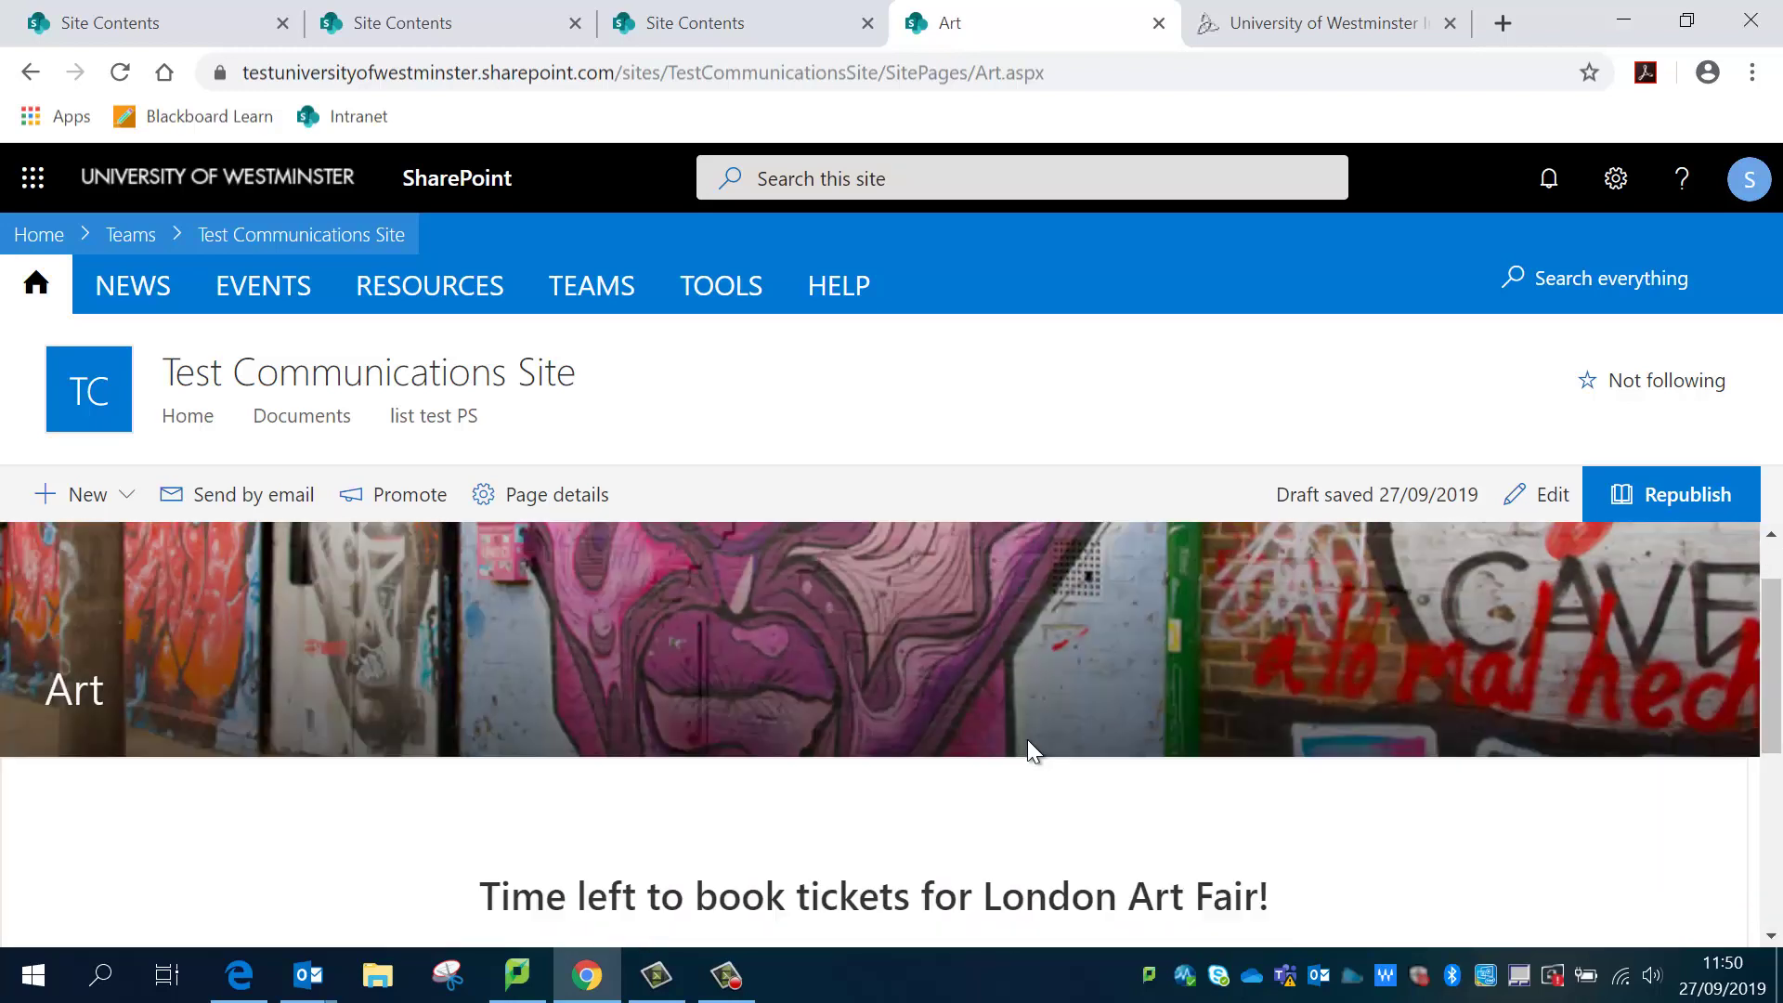
{"action": "left_click", "coordinate": [31, 72]}
{"action": "scroll", "coordinate": [1053, 687], "scroll_direction": "down", "scroll_amount": 4}
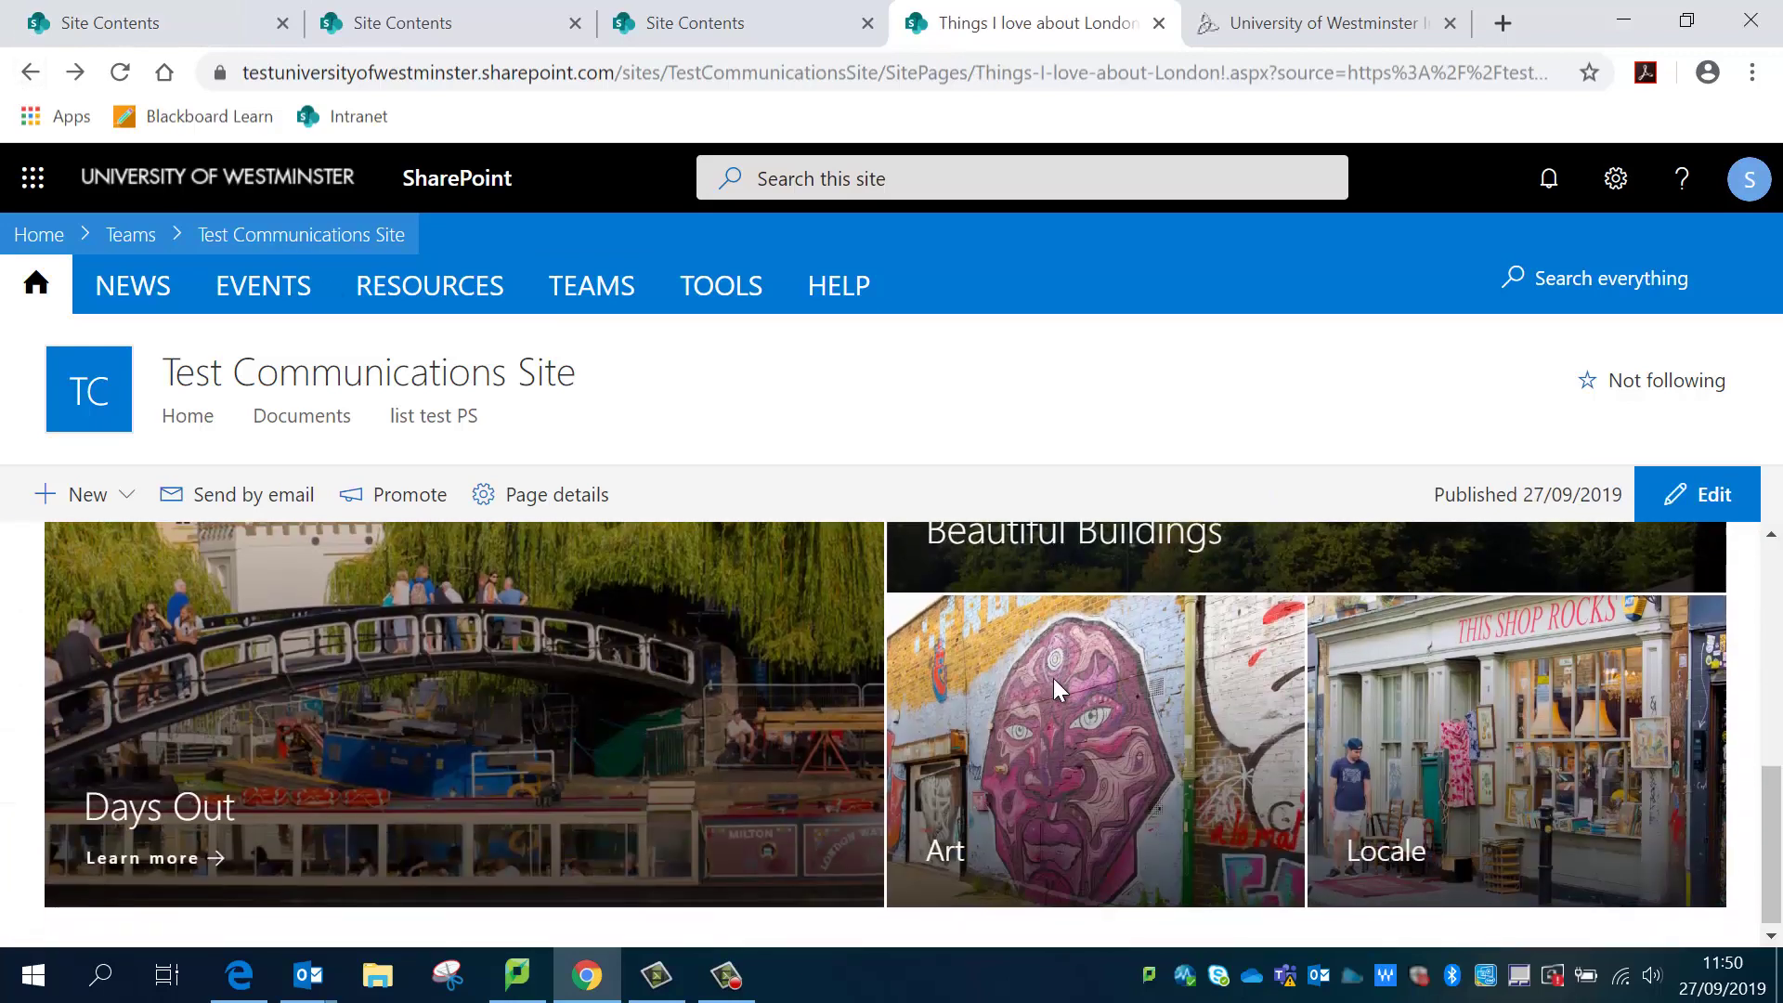
{"action": "left_click", "coordinate": [1496, 757]}
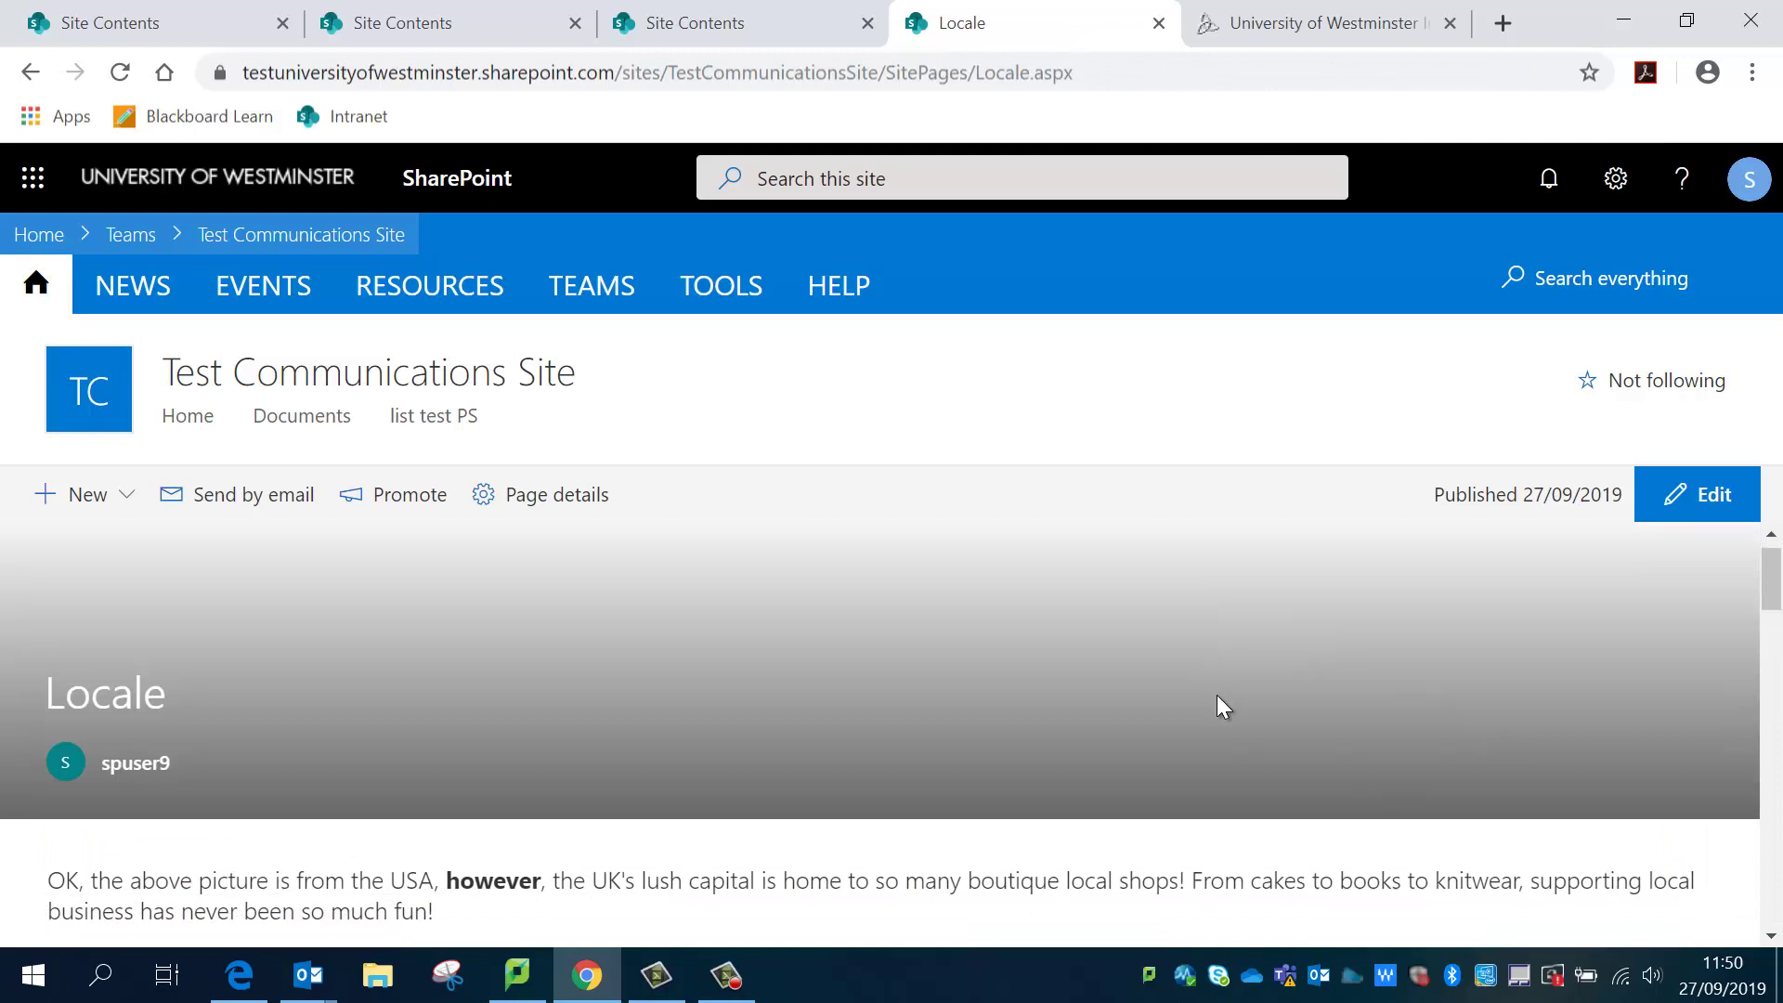
{"action": "scroll", "coordinate": [1219, 699], "scroll_direction": "down", "scroll_amount": 5}
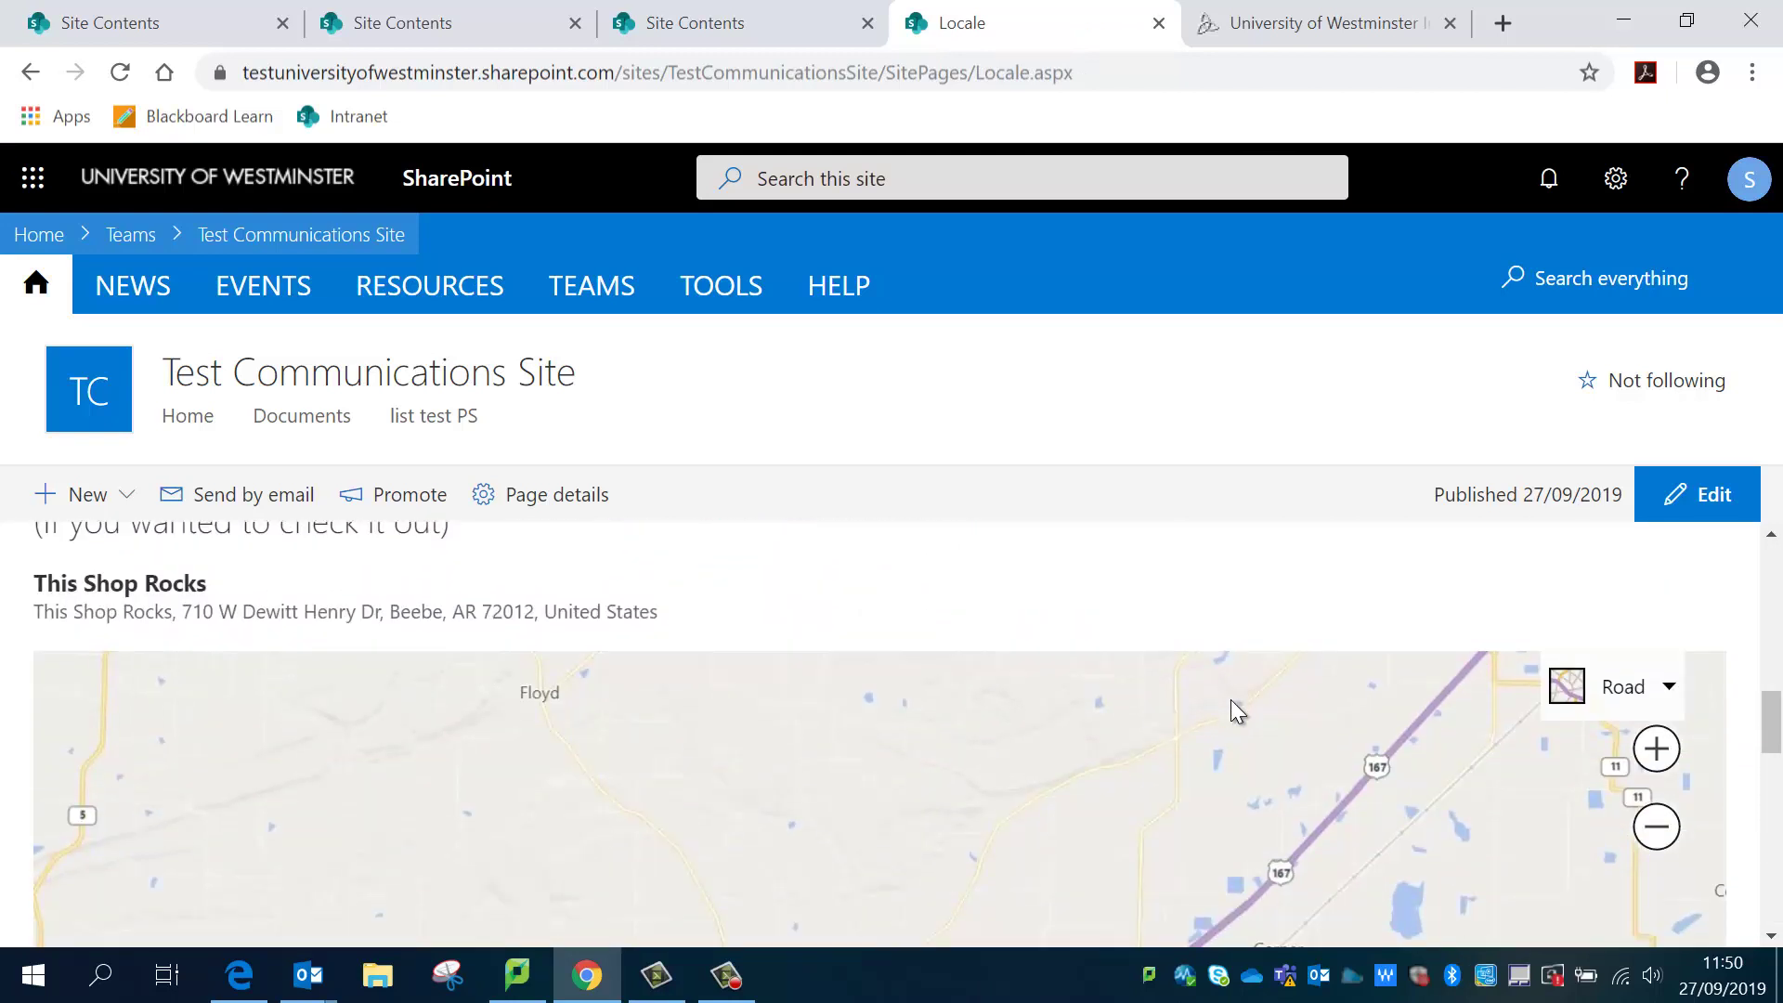
{"action": "scroll", "coordinate": [1232, 703], "scroll_direction": "up", "scroll_amount": 15}
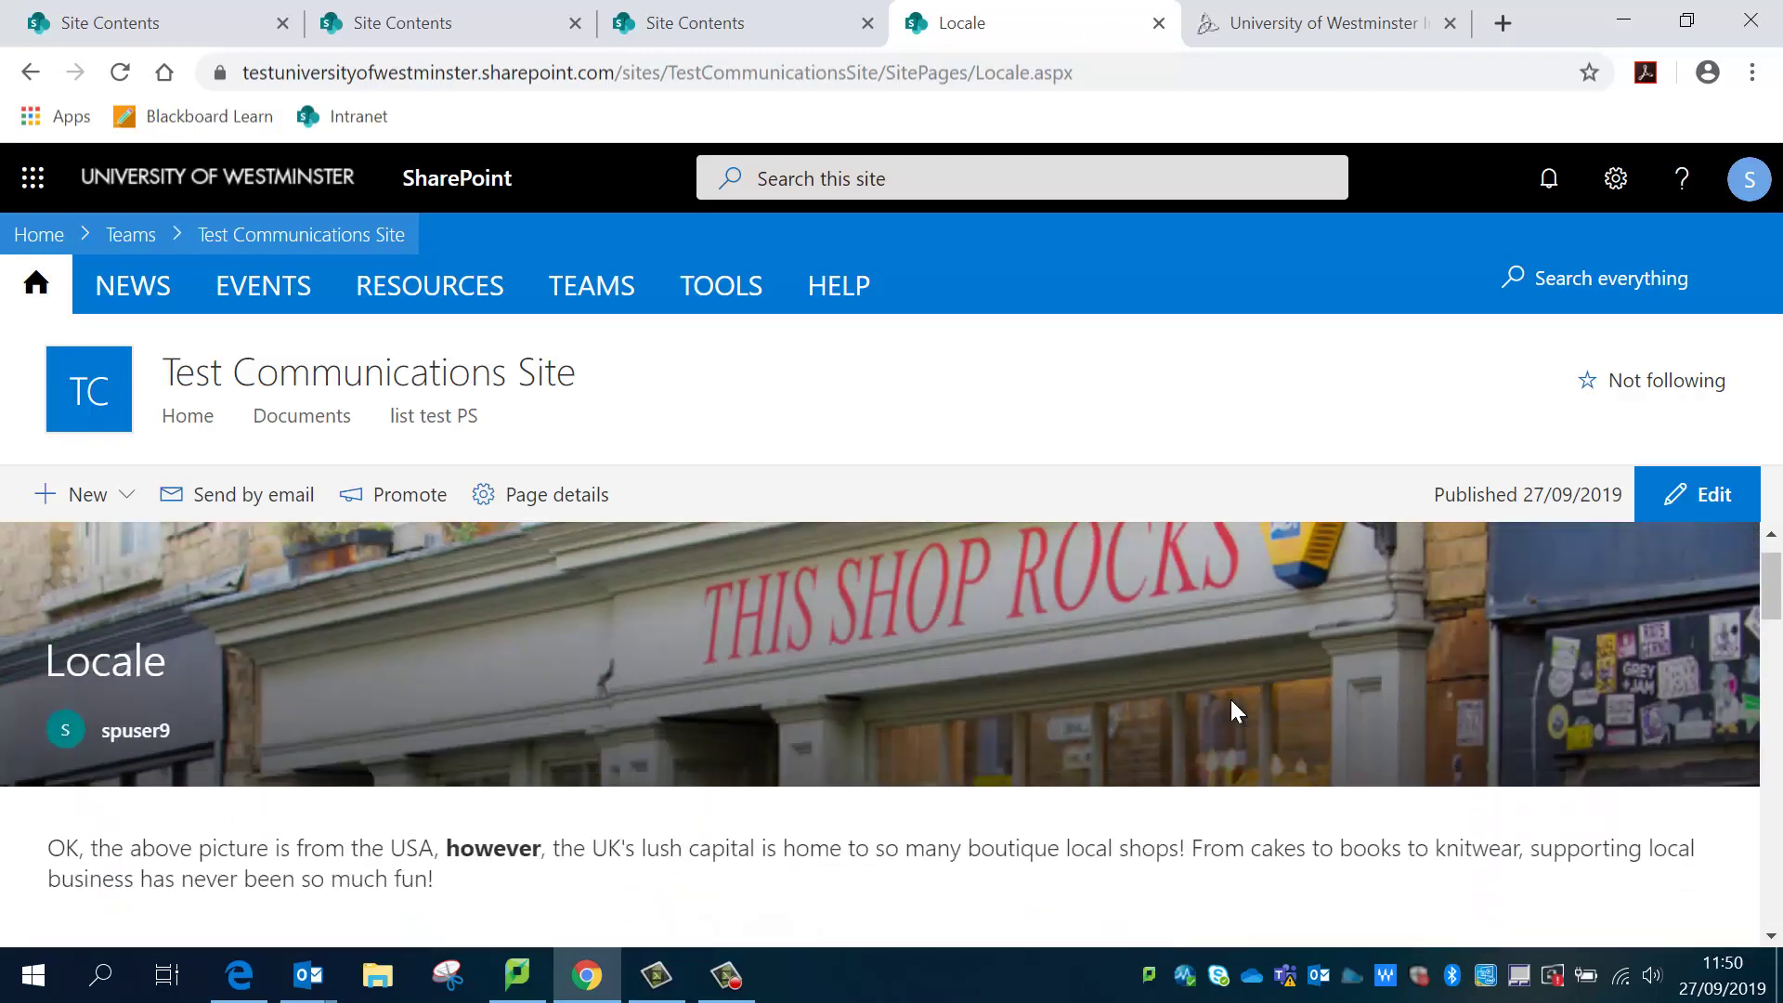
{"action": "scroll", "coordinate": [1229, 704], "scroll_direction": "down", "scroll_amount": 15}
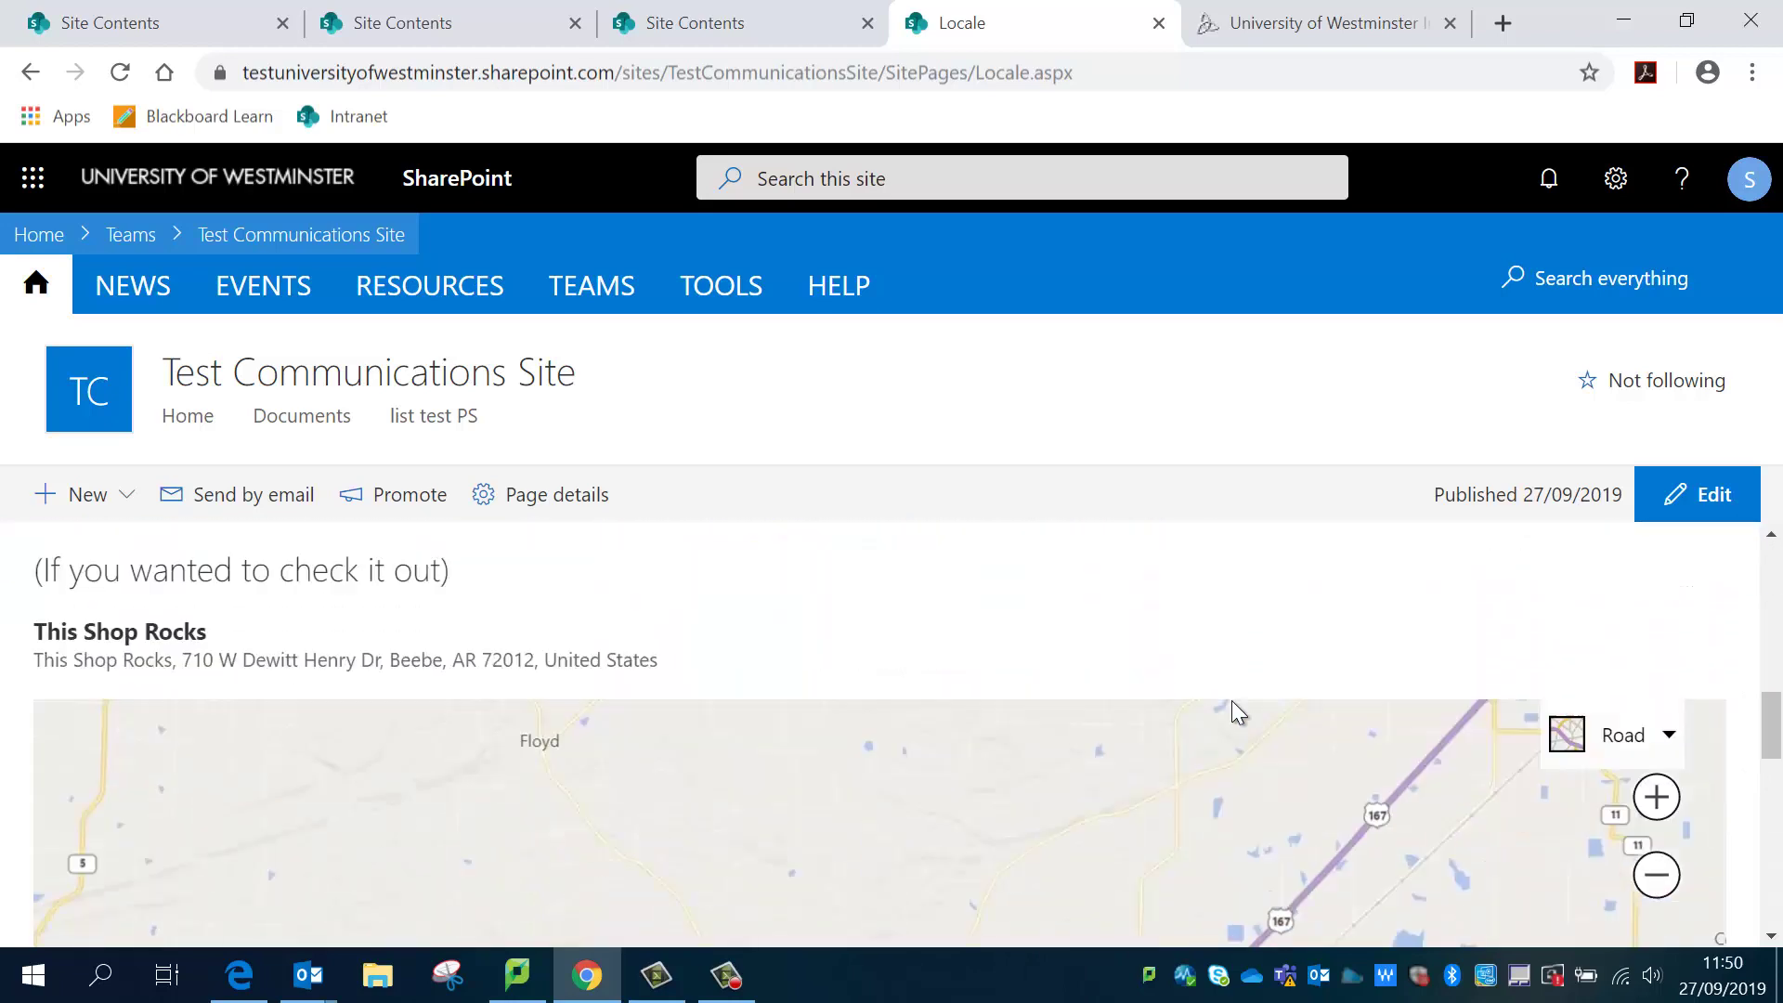
{"action": "scroll", "coordinate": [1231, 710], "scroll_direction": "down", "scroll_amount": 2}
{"action": "scroll", "coordinate": [1232, 710], "scroll_direction": "up", "scroll_amount": 8}
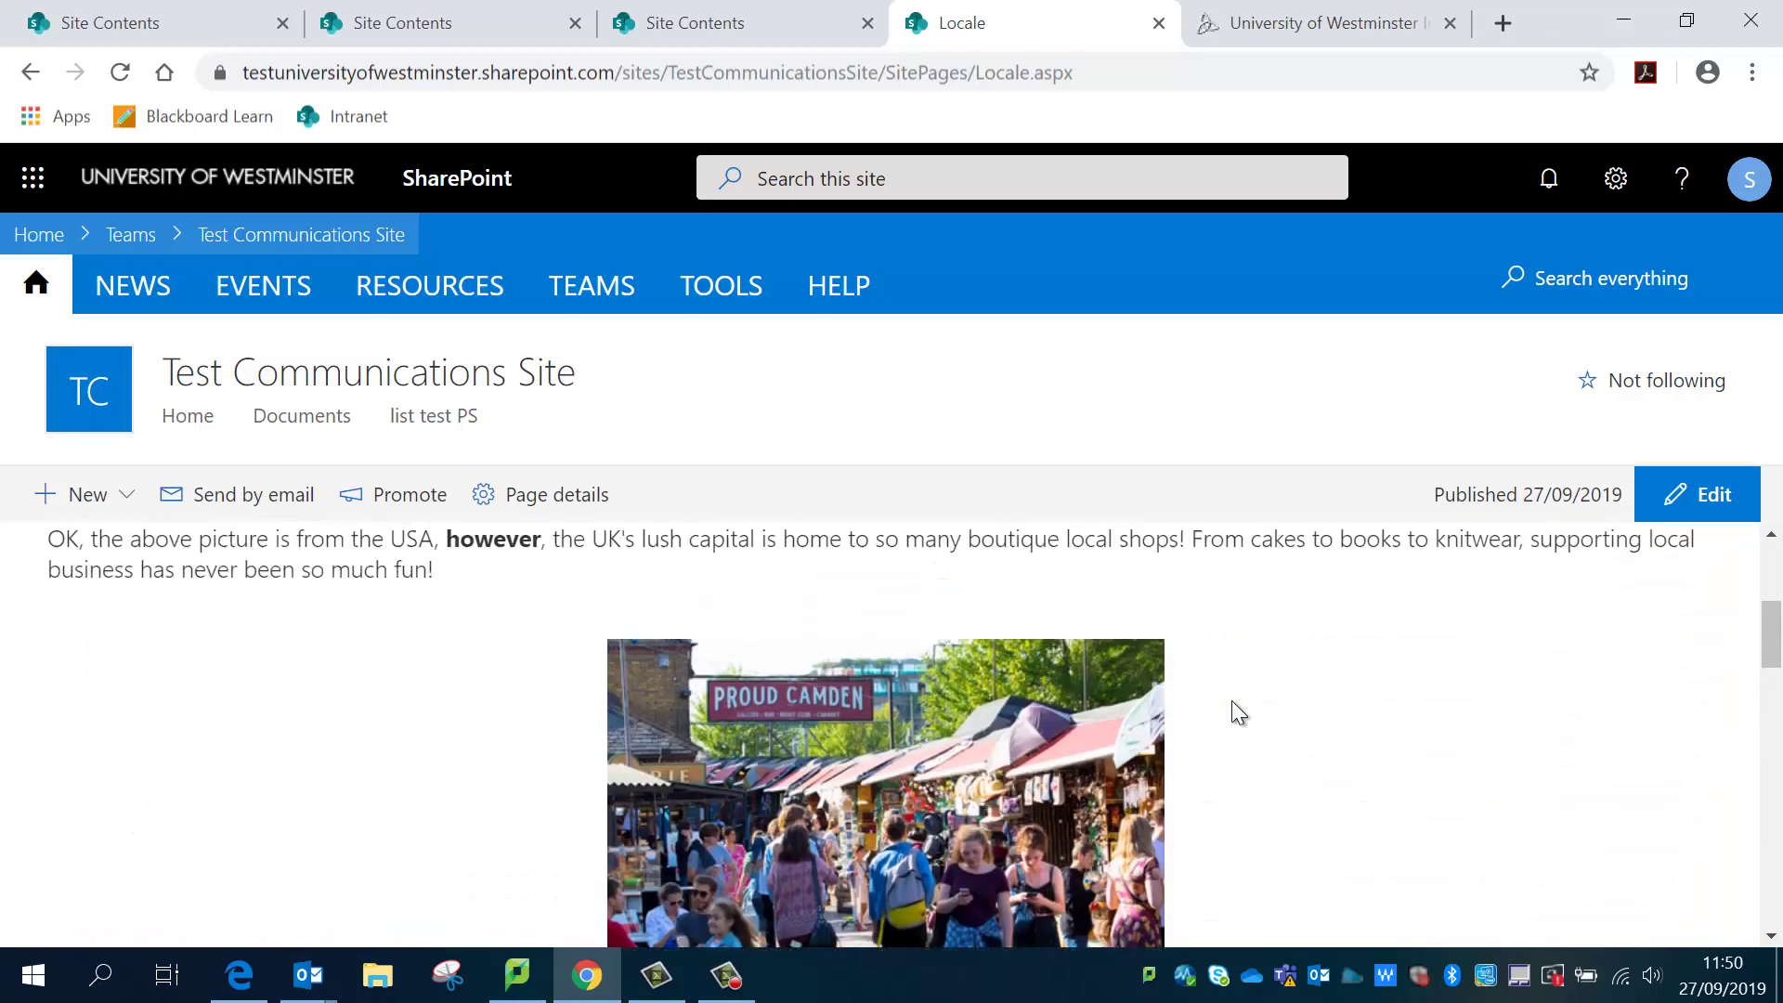
{"action": "scroll", "coordinate": [1232, 713], "scroll_direction": "up", "scroll_amount": 4}
{"action": "left_click", "coordinate": [16, 80]}
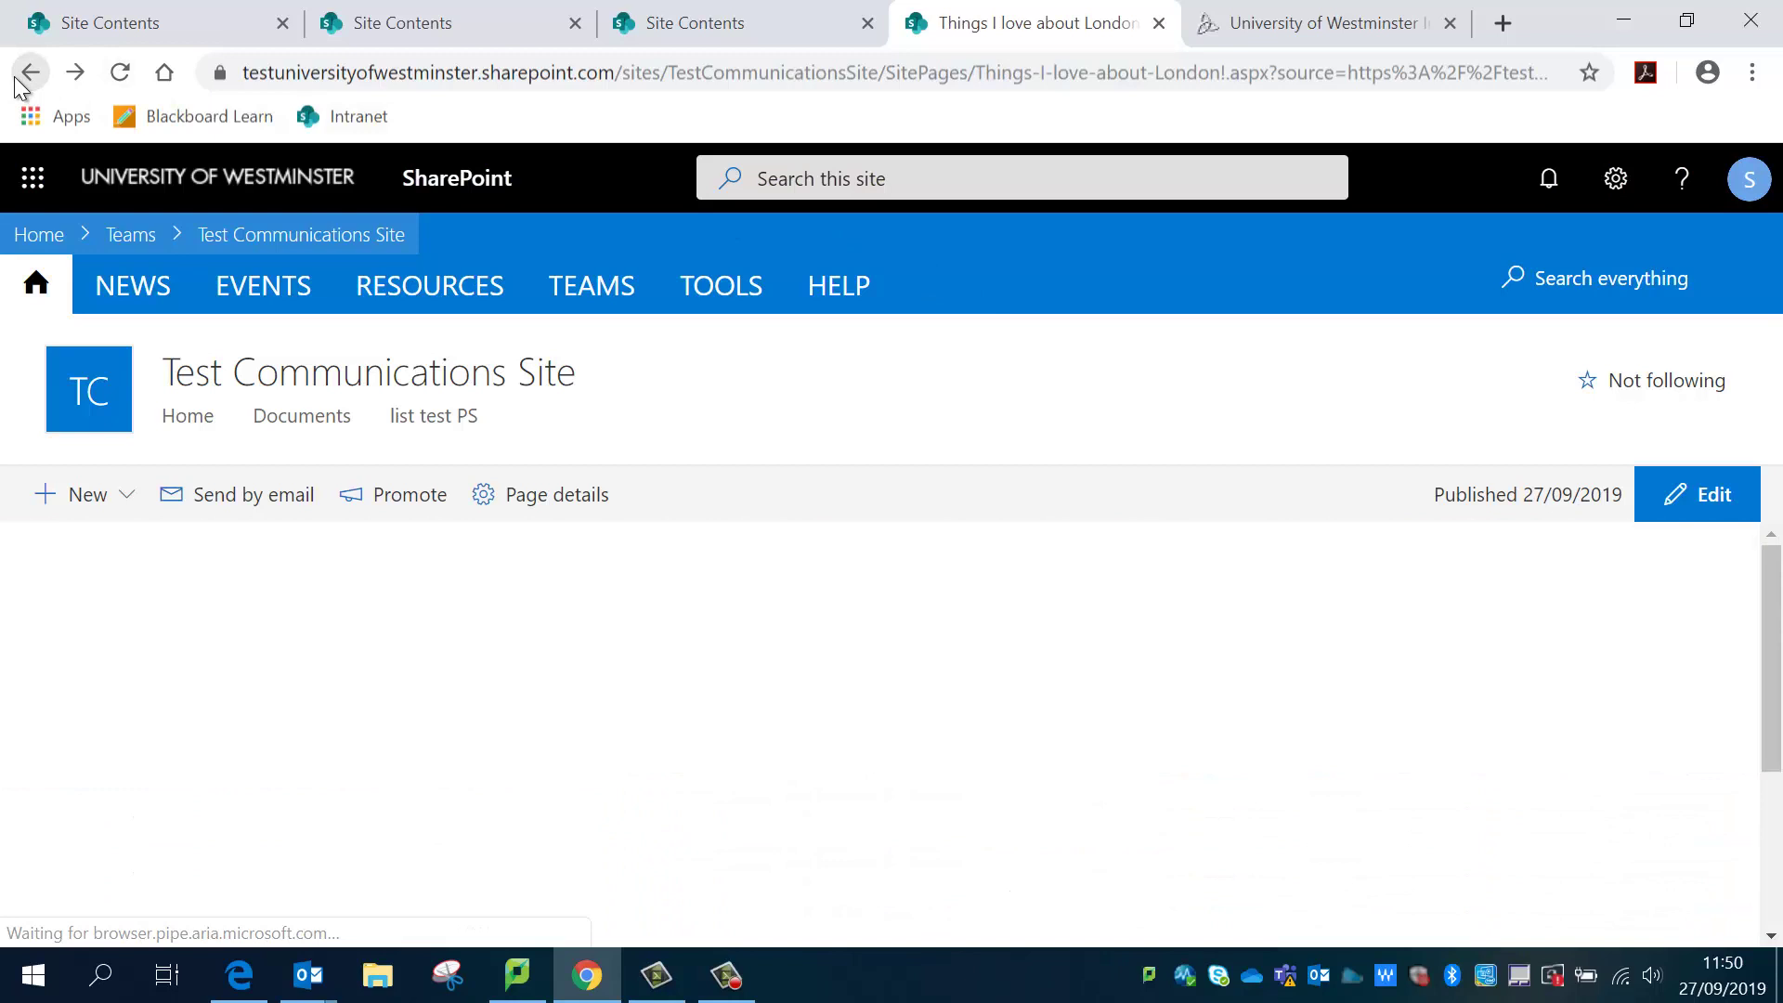
{"action": "scroll", "coordinate": [797, 713], "scroll_direction": "down", "scroll_amount": 5}
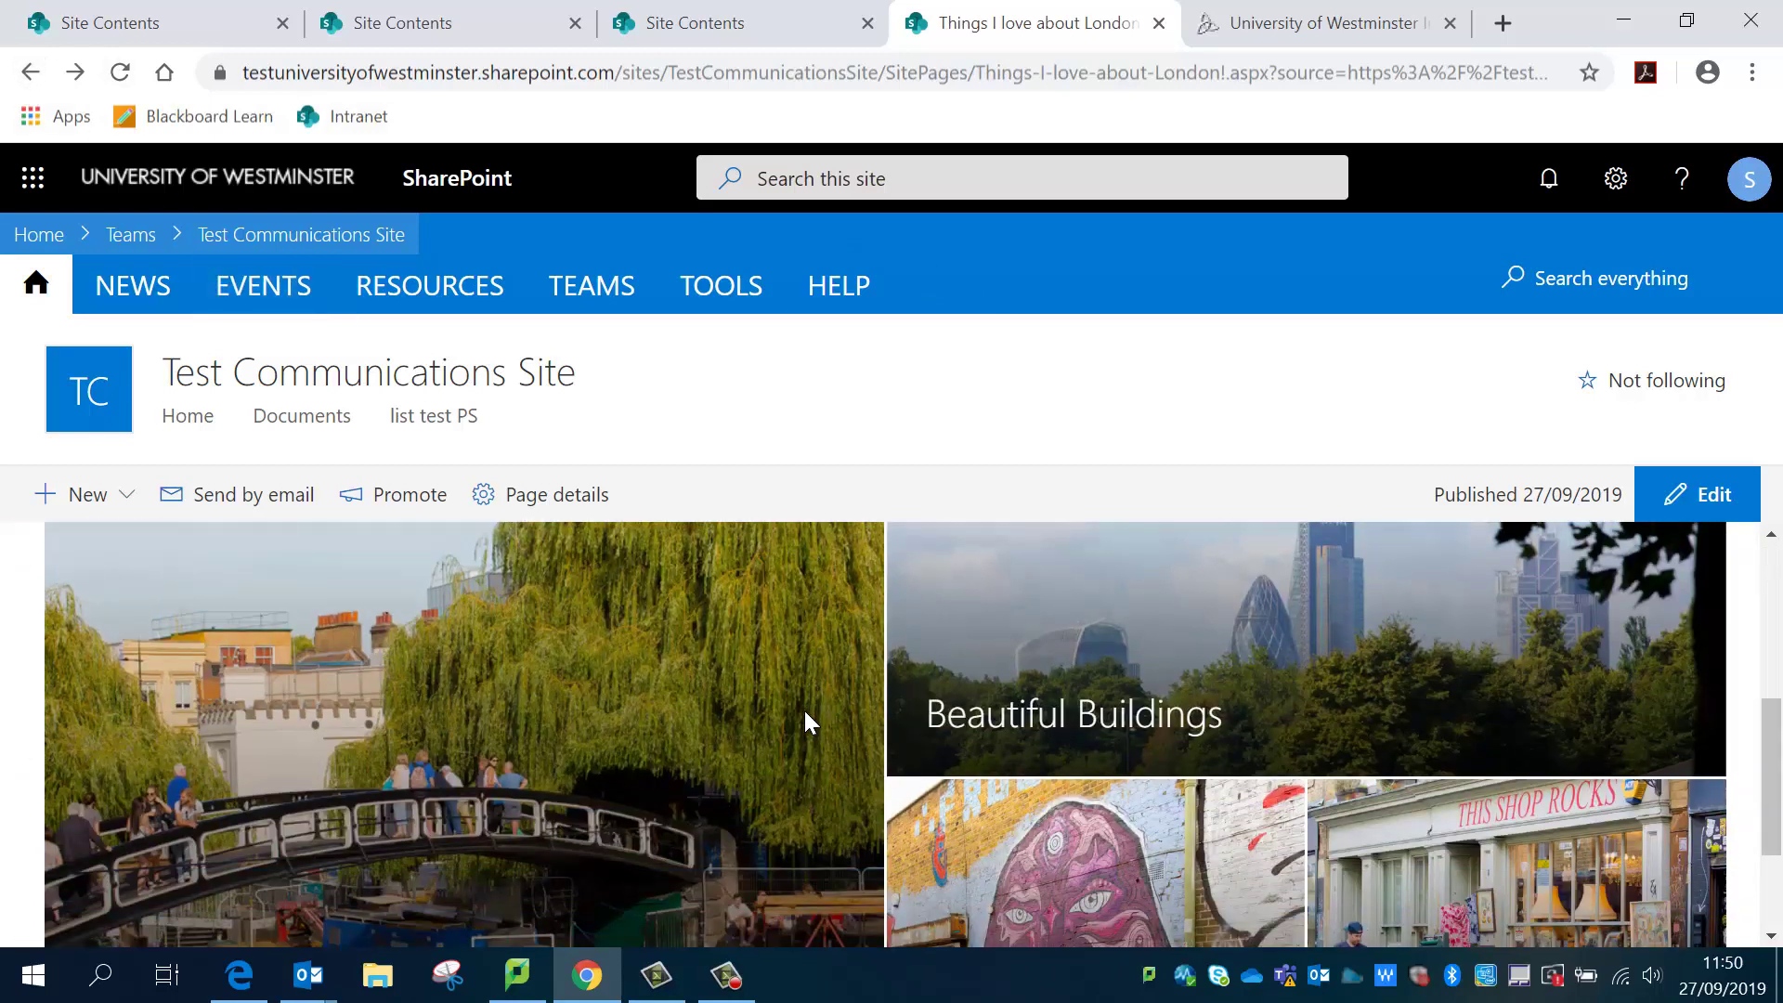